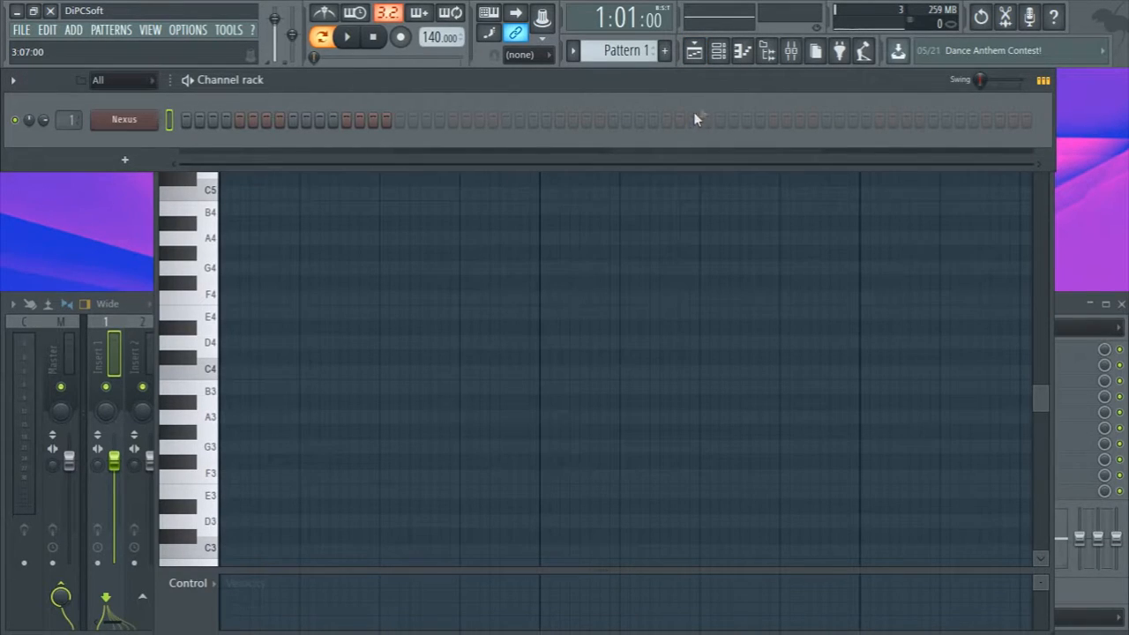
Open the Nexus instrument to view its Piano presets with PN DX Era loaded, and minimize the plugin window
left_click(128, 122)
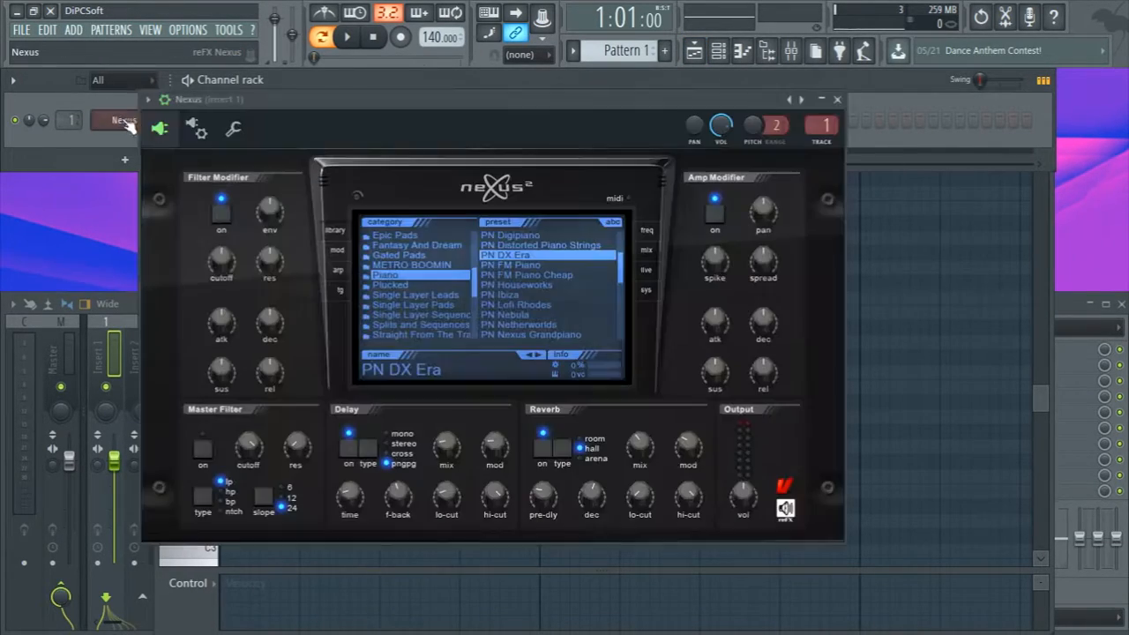
left_click_drag(379, 109, 450, 88)
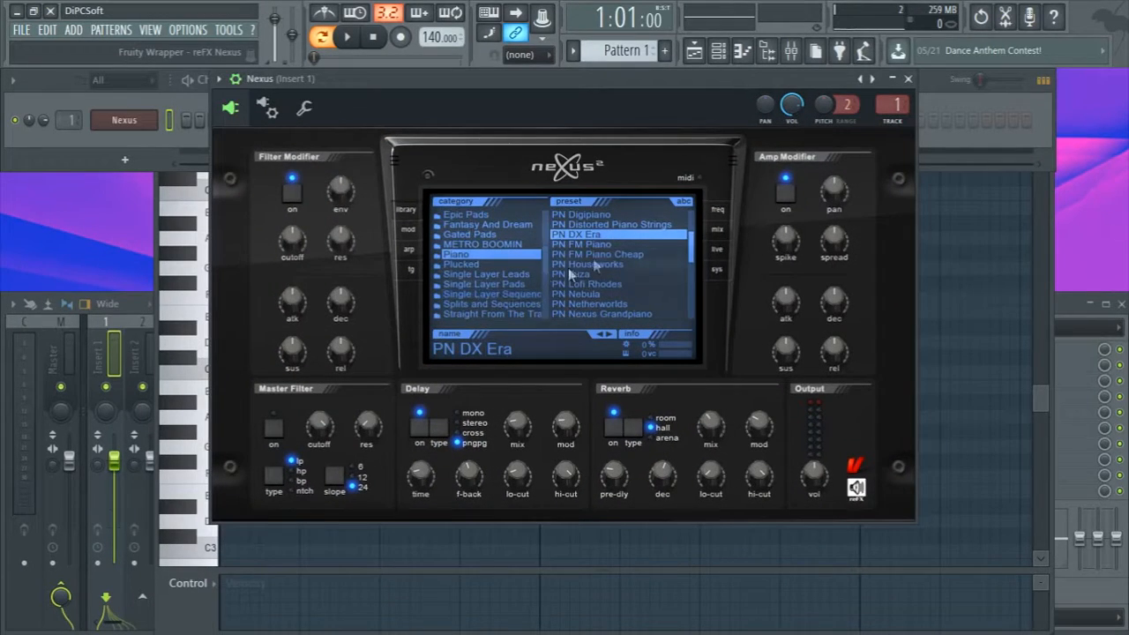
left_click(468, 235)
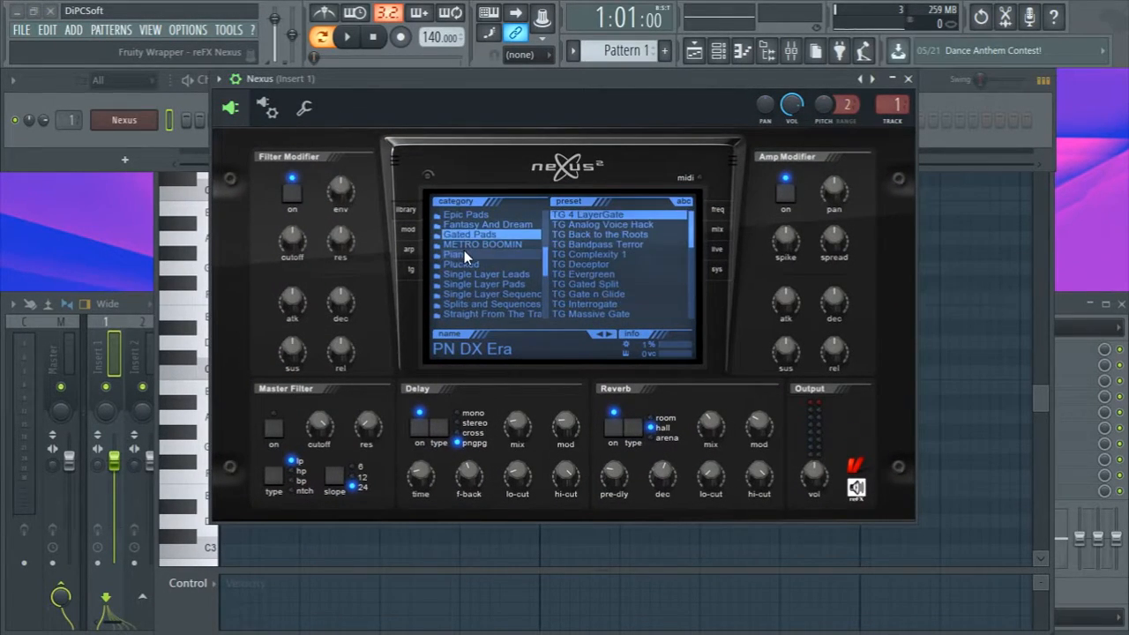
left_click(465, 253)
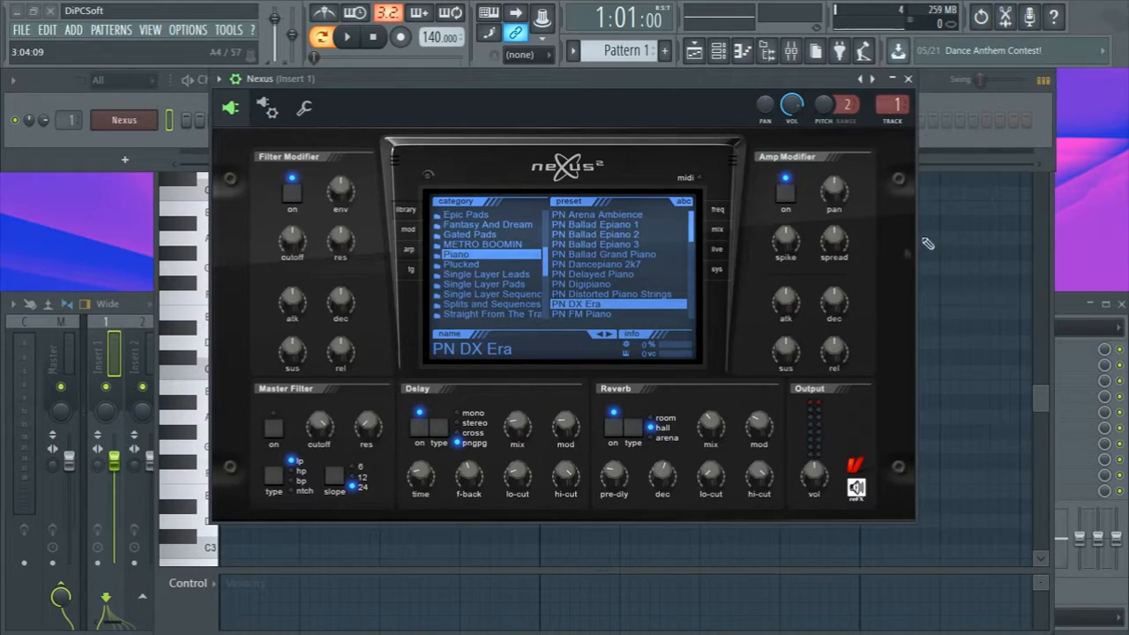
left_click(893, 80)
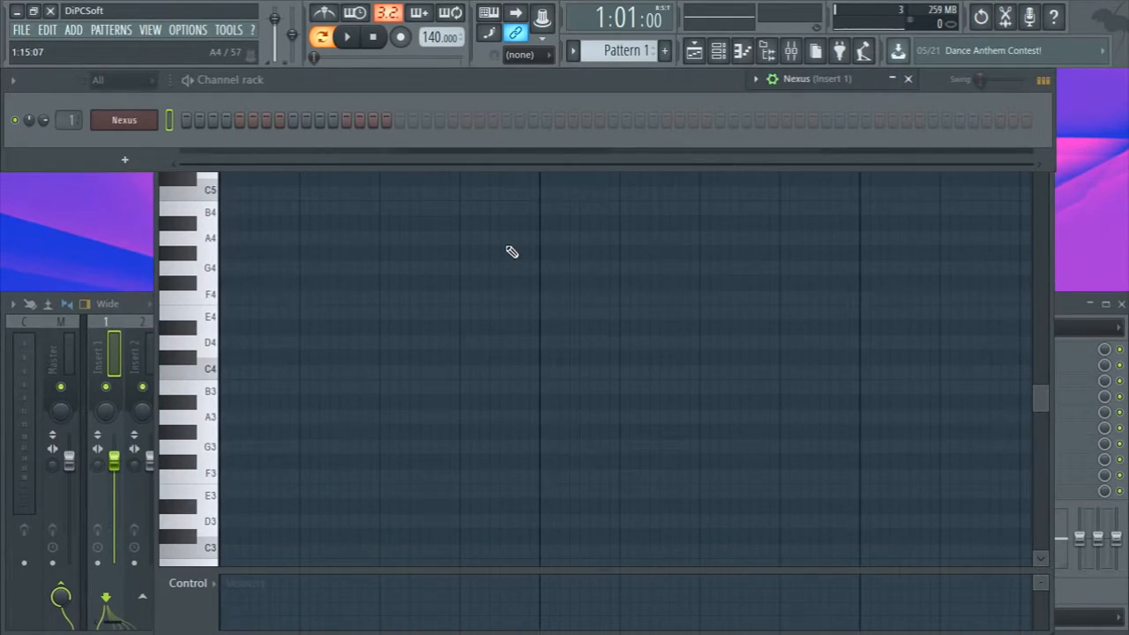
left_click(893, 79)
left_click(893, 79)
left_click(893, 79)
left_click(893, 80)
left_click(383, 403)
right_click(388, 402)
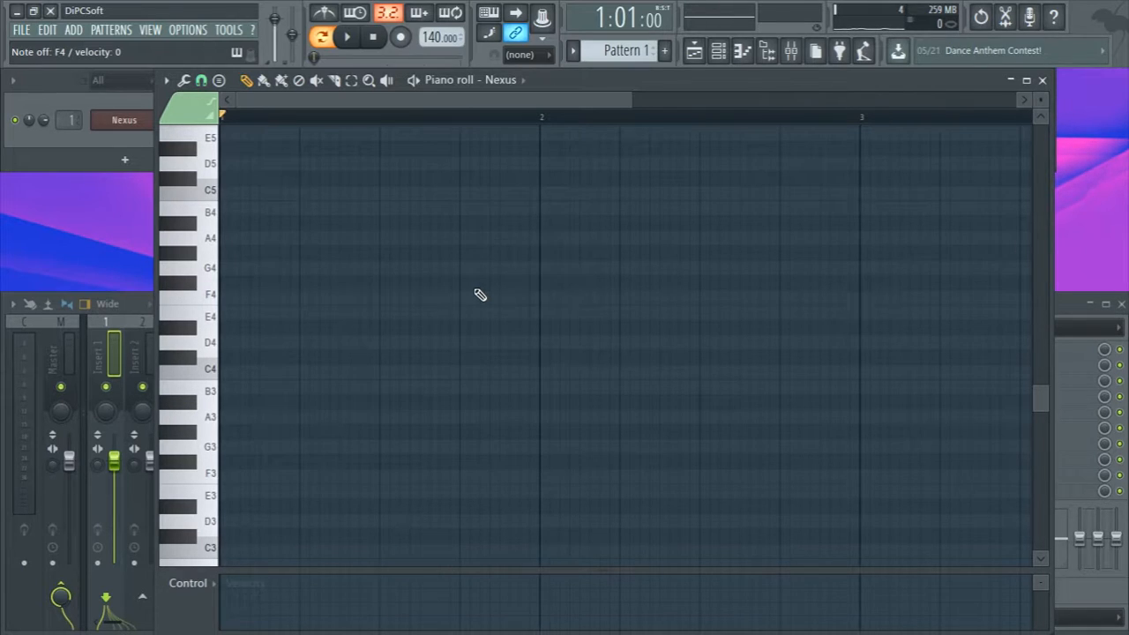
scroll(484, 340, "up", 5)
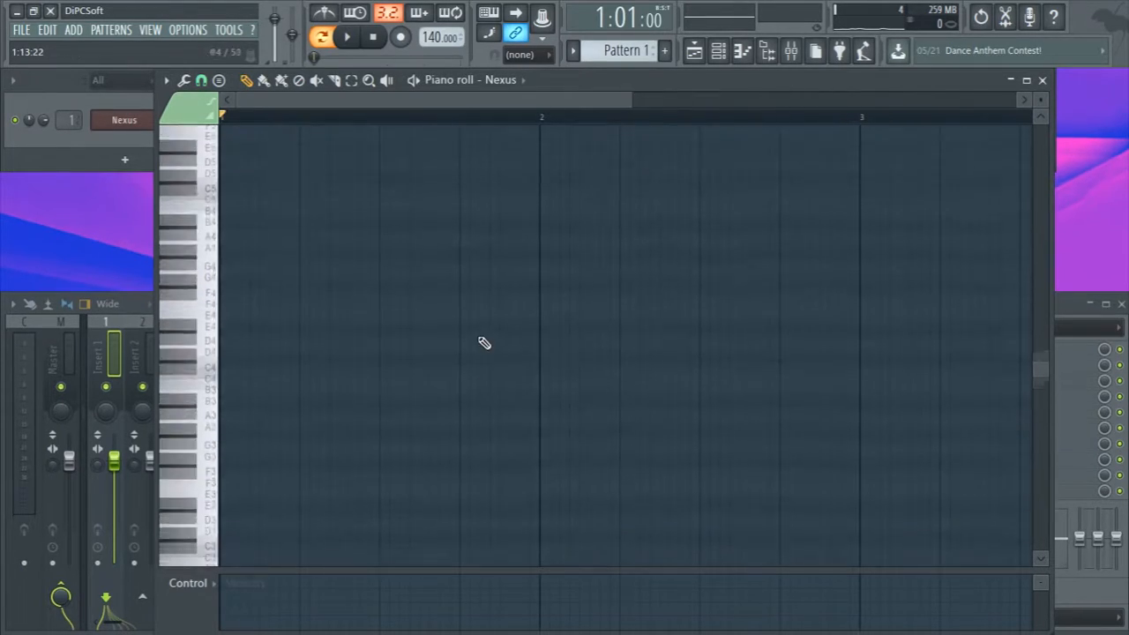
scroll(504, 360, "down", 5)
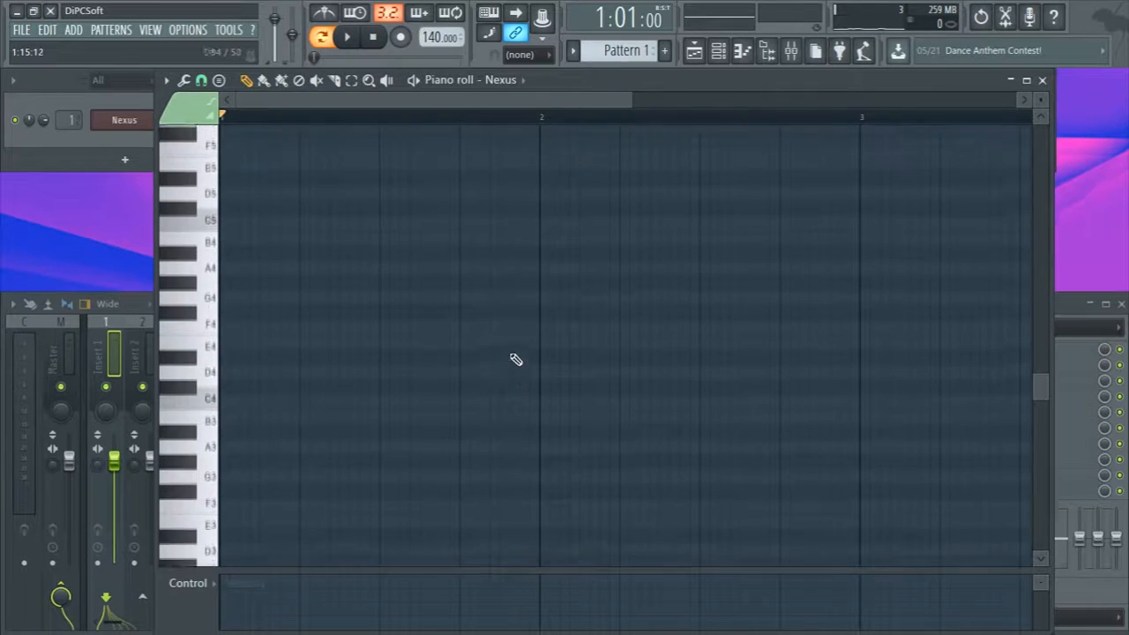
Stamp an Aeolian scale rooted on C4 at the start of bar 1 in the piano roll
left_click(220, 82)
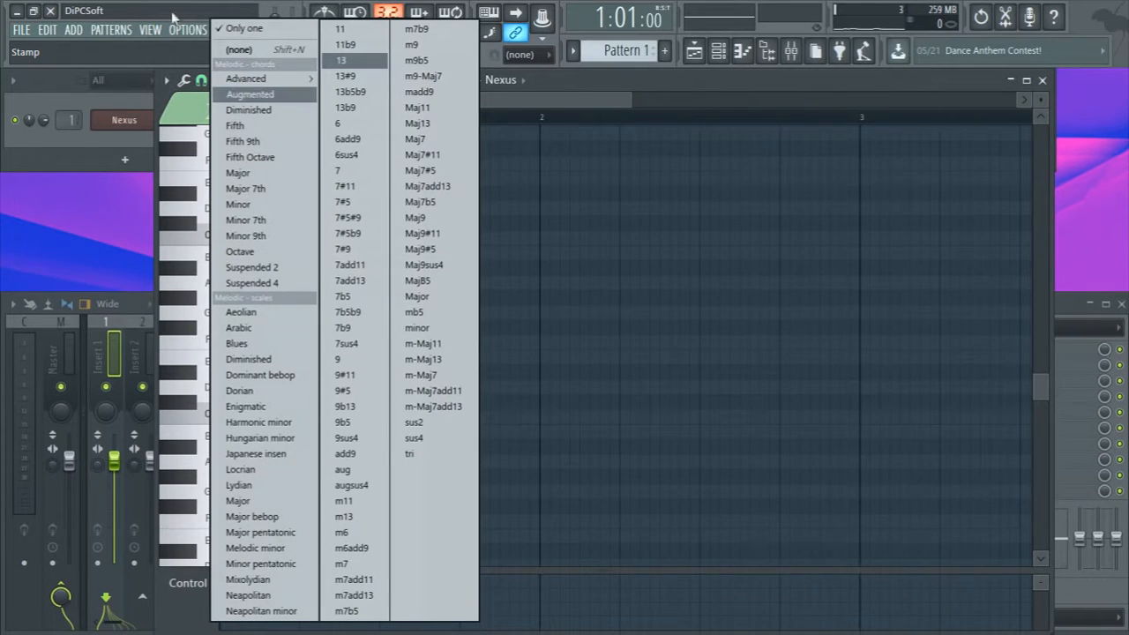
left_click(270, 325)
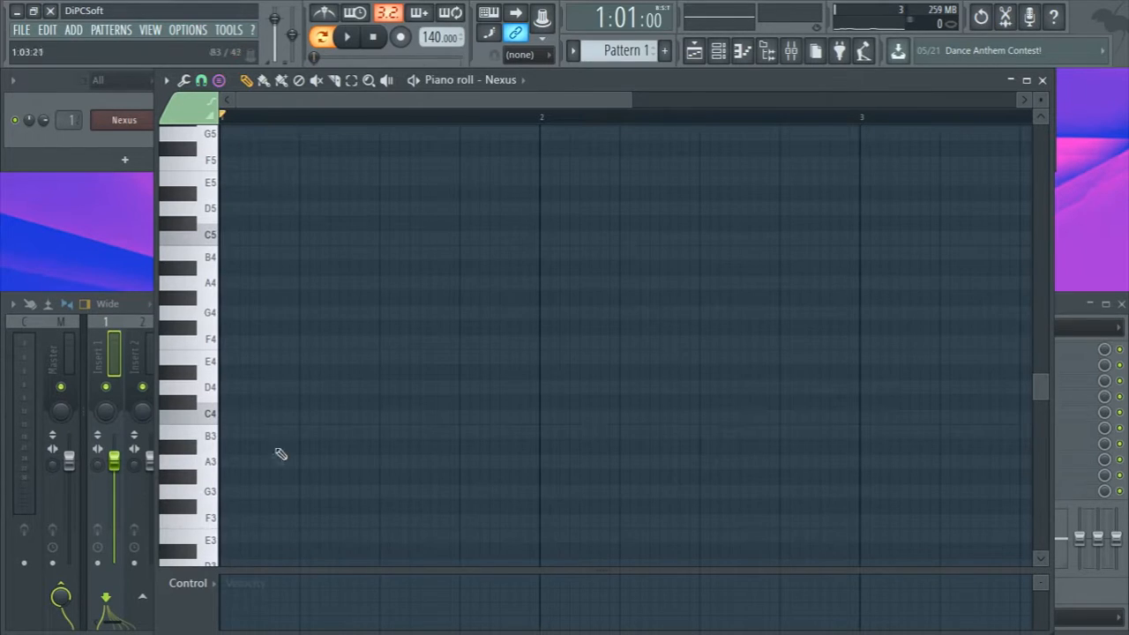
left_click(231, 417)
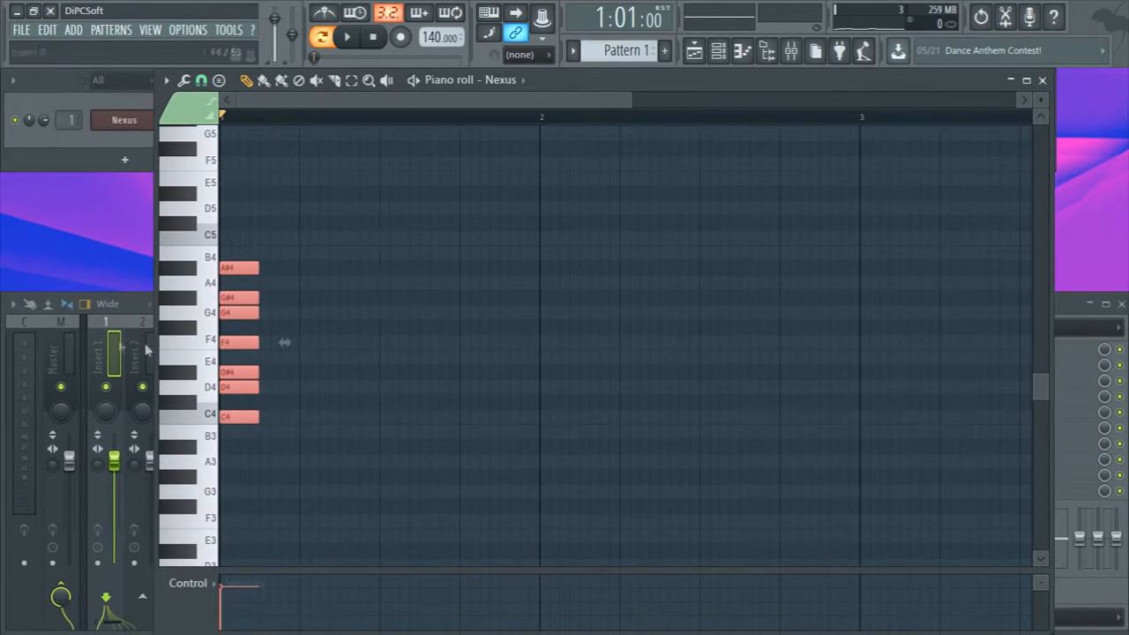
Delete all the stamped scale notes so the piano roll is empty
left_click(218, 79)
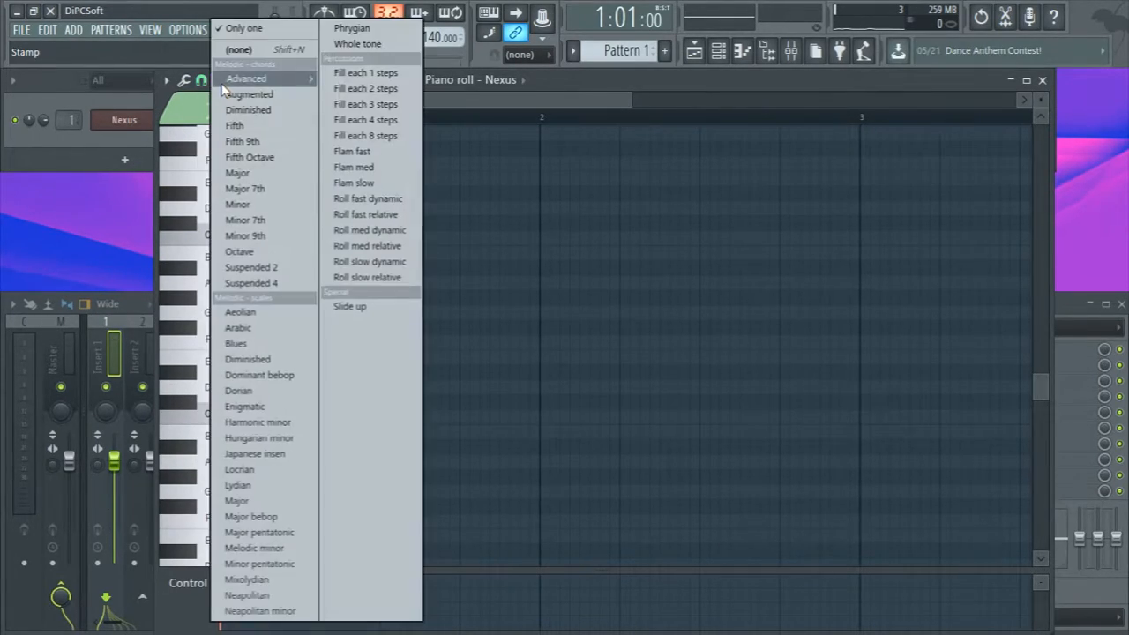
left_click(263, 31)
left_click(220, 81)
left_click(263, 55)
left_click(390, 286)
right_click(390, 288)
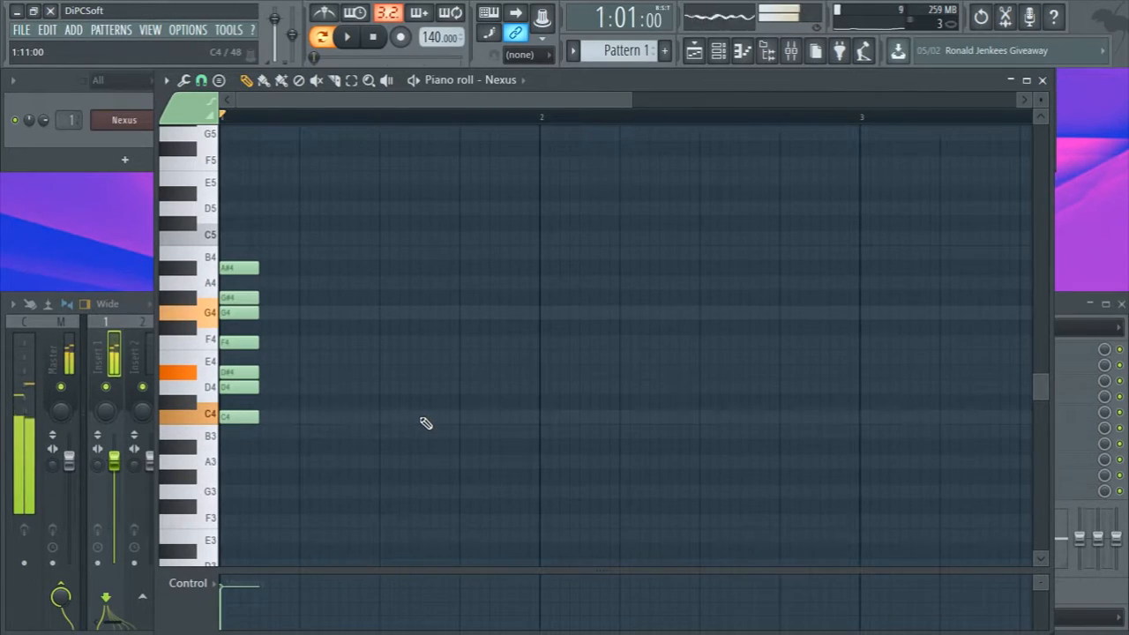
left_click(300, 434)
right_click(302, 434)
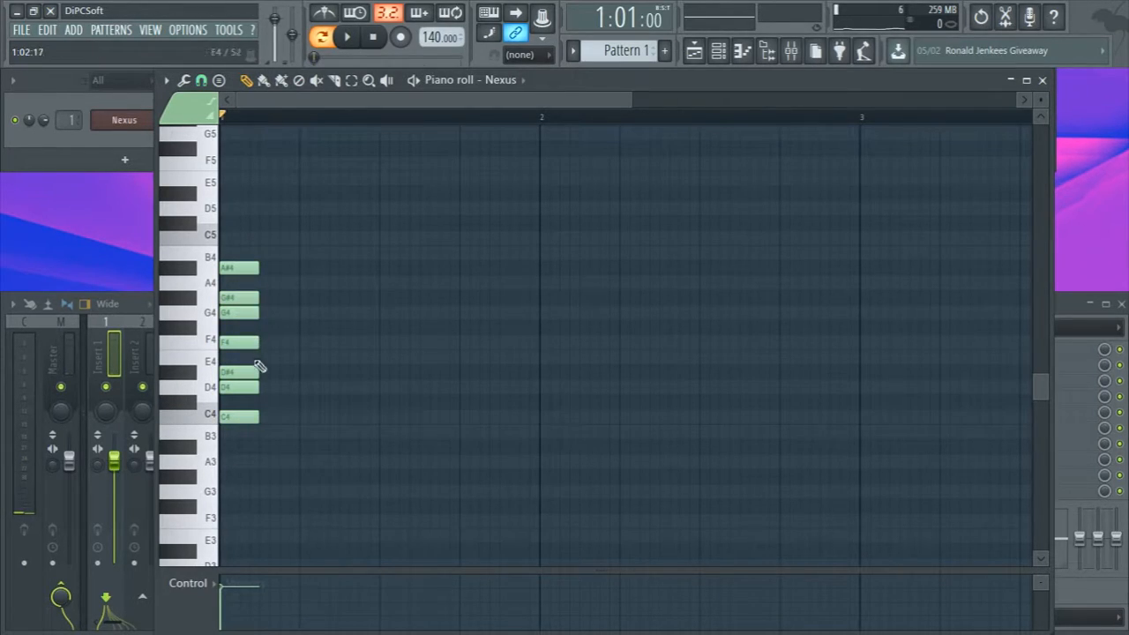
key("ctrl+a")
key("Delete")
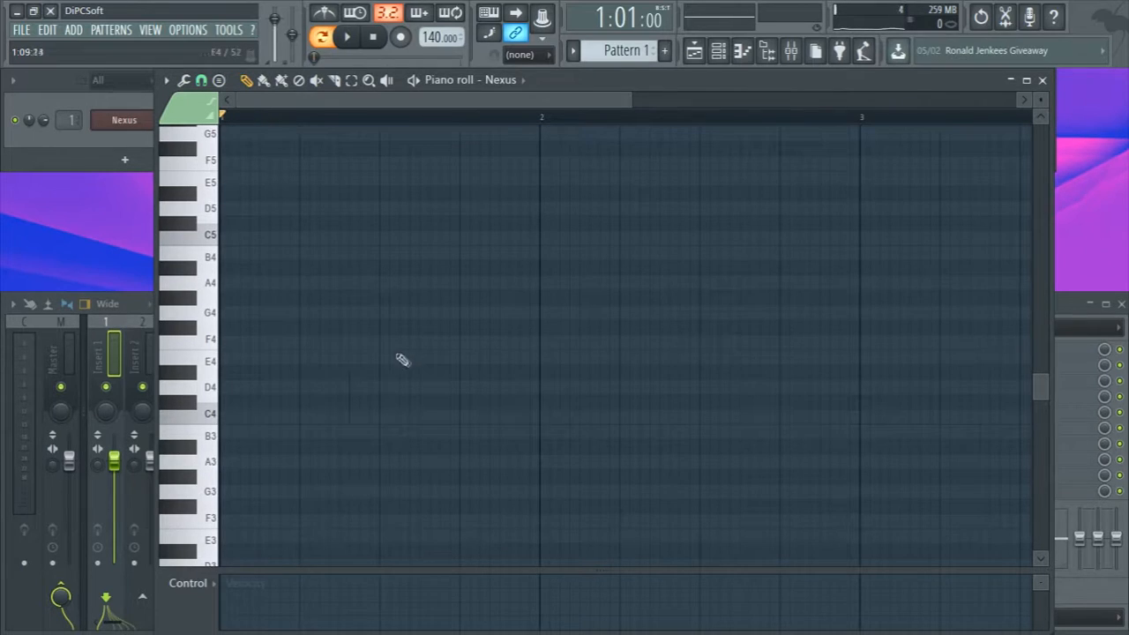
Place stacked notes C4, D4 and F4 at the start of bar 1
left_click(266, 422)
right_click(264, 422)
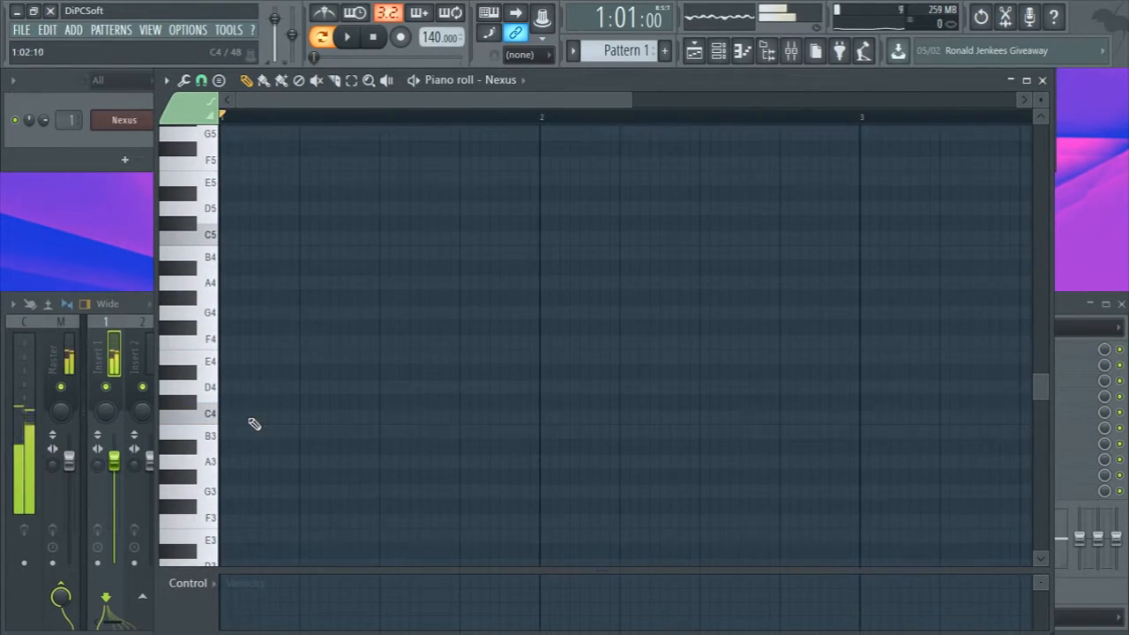
left_click_drag(249, 419, 133, 426)
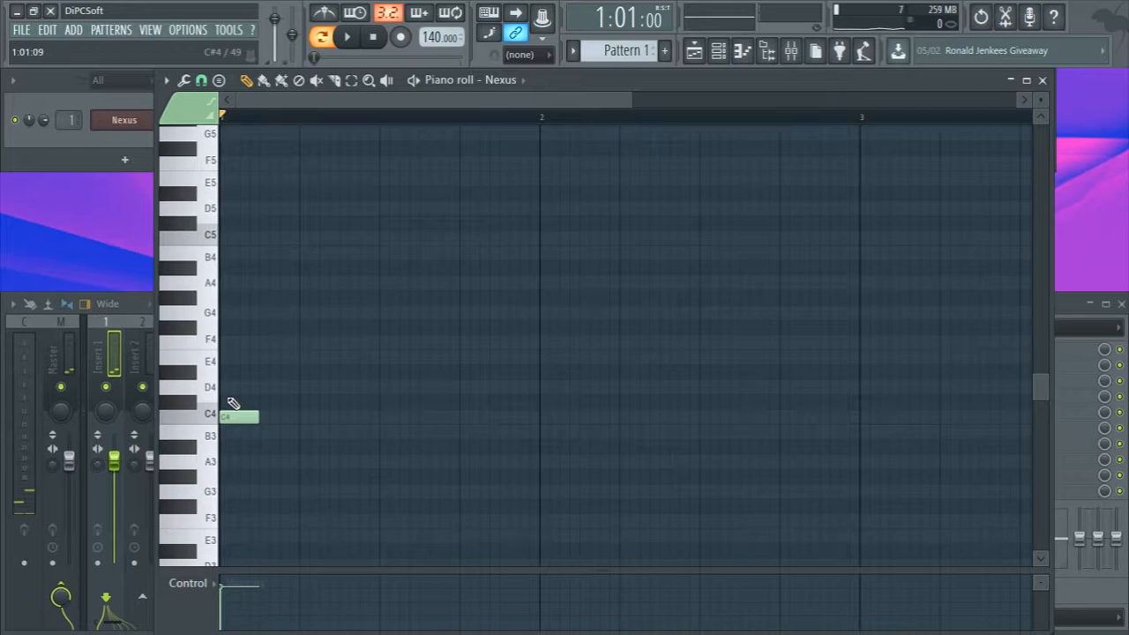
left_click_drag(238, 387, 183, 383)
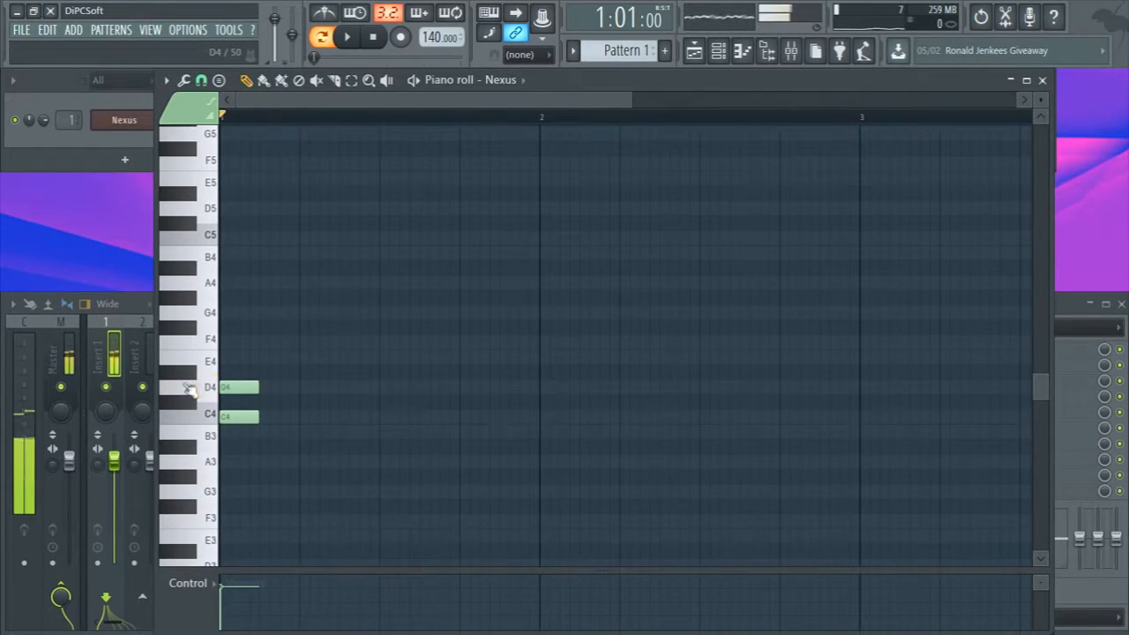
left_click_drag(244, 341, 182, 343)
Lengthen the C4, D4 and F4 notes to one full bar and play the chord back
key("ctrl+a")
left_click_drag(256, 339, 381, 358)
key("ctrl+d")
key("space")
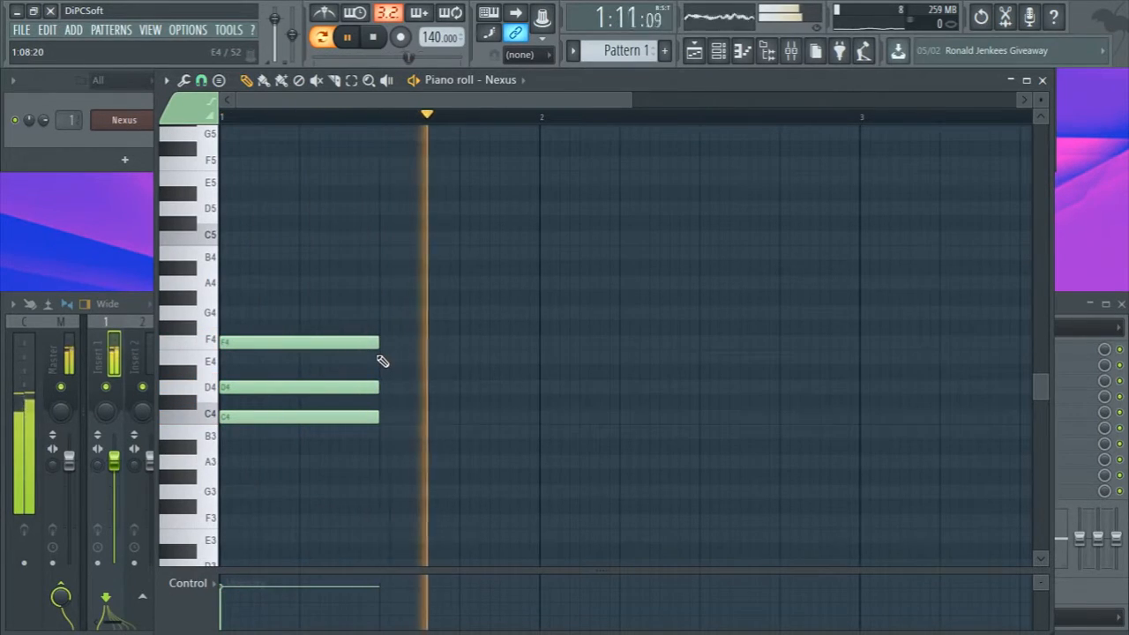
key("space")
key("ctrl+a")
left_click_drag(375, 339, 537, 355)
scroll(529, 459, "down", 3)
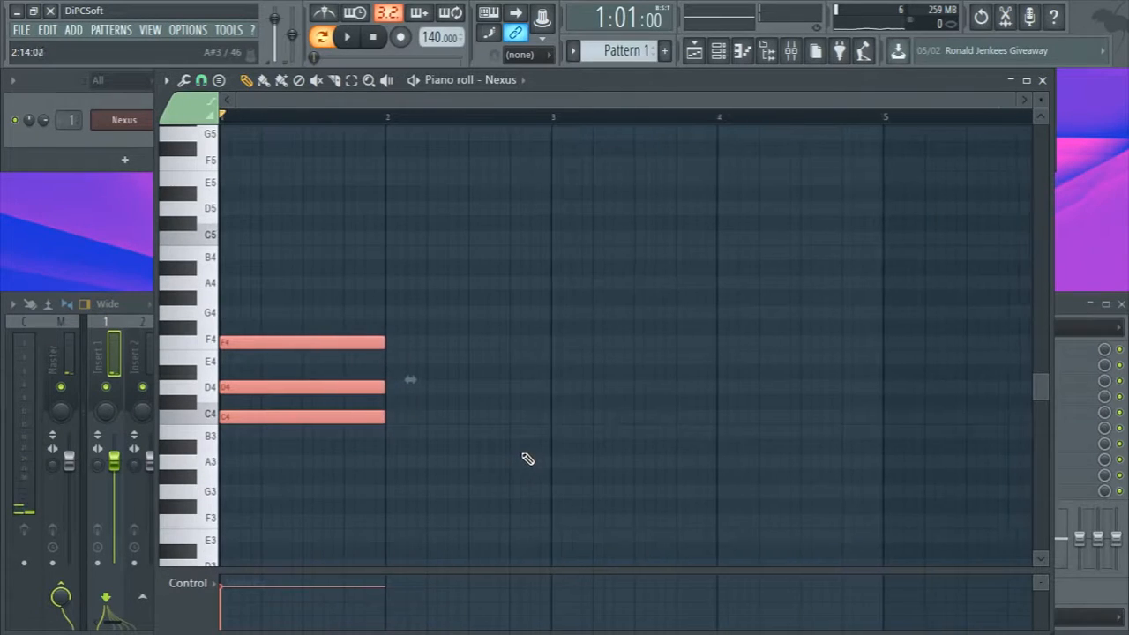
key("ctrl+d")
key("space")
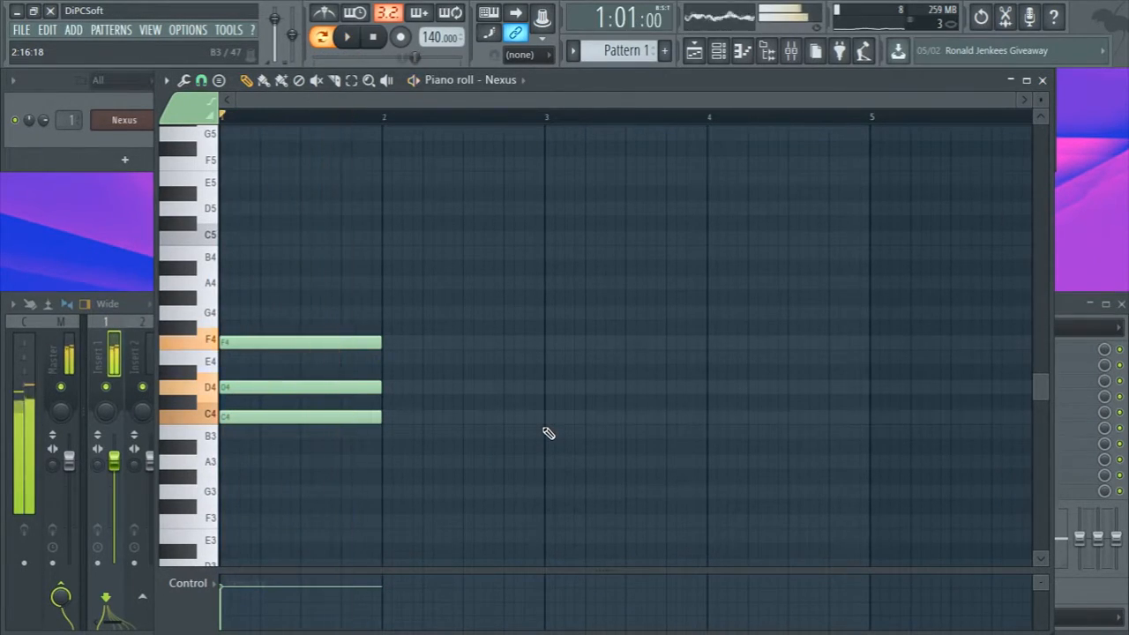
key("space")
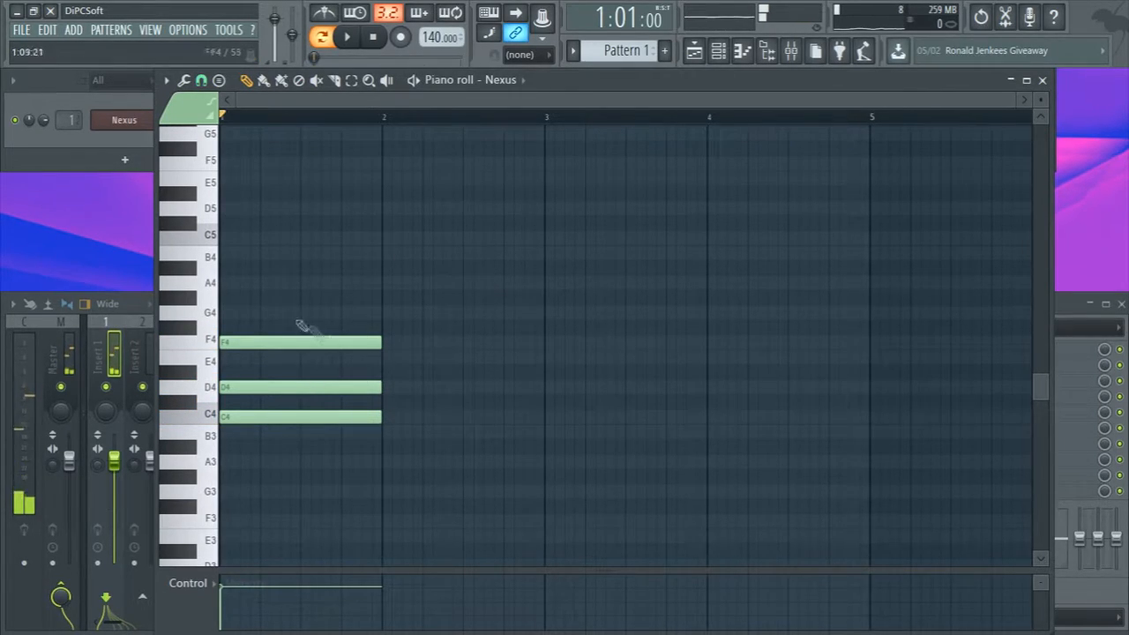
Stack one-bar notes G4, A#4, C5 and D#5 on top of the chord in bar 1 and play it back
scroll(246, 362, "up", 2)
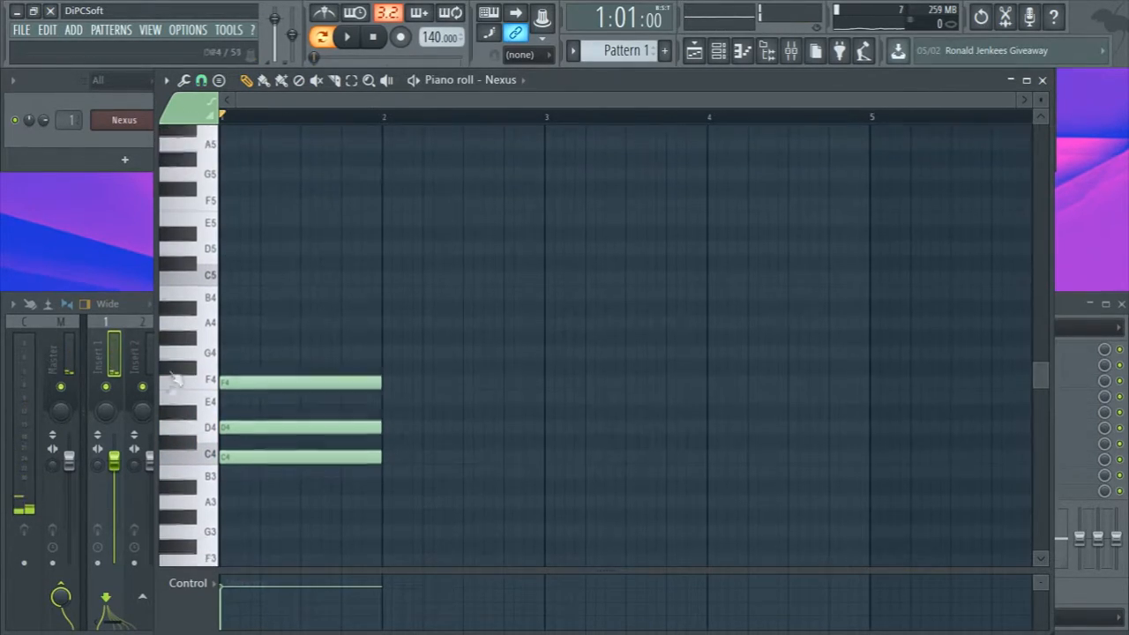
left_click(254, 355)
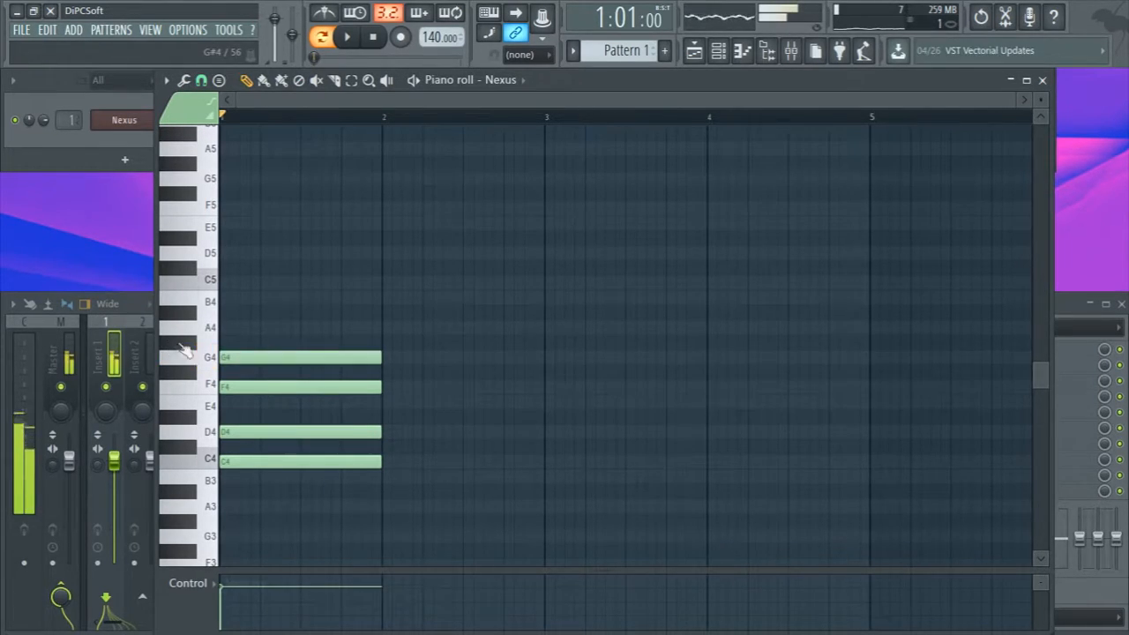
left_click(168, 312)
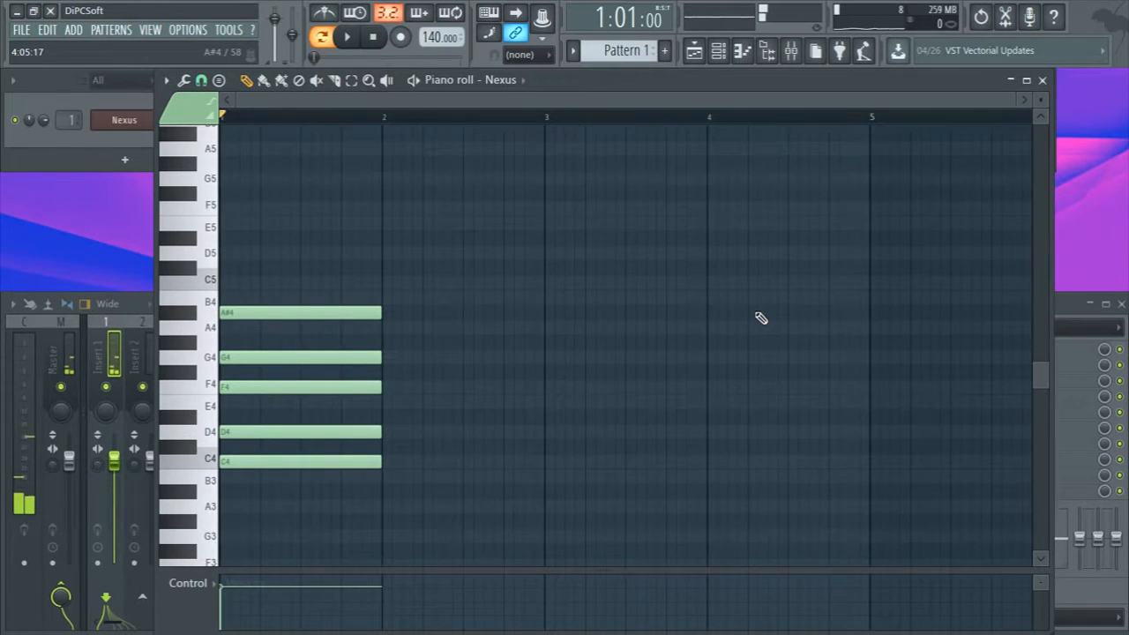
key("space")
key("space")
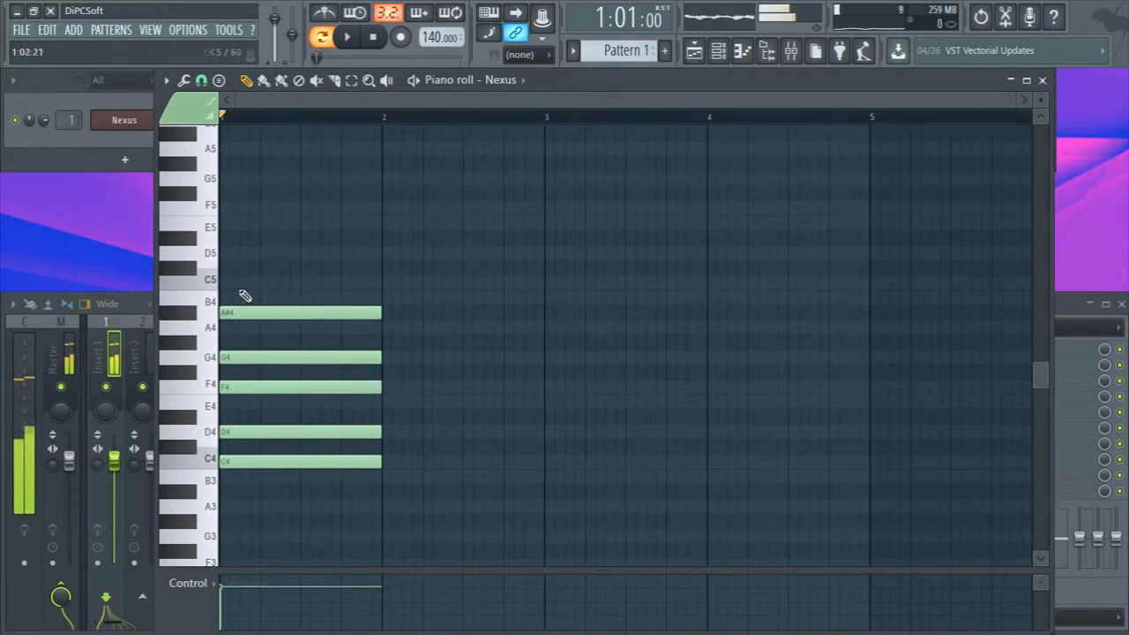
left_click(244, 284)
left_click(239, 240)
key("space")
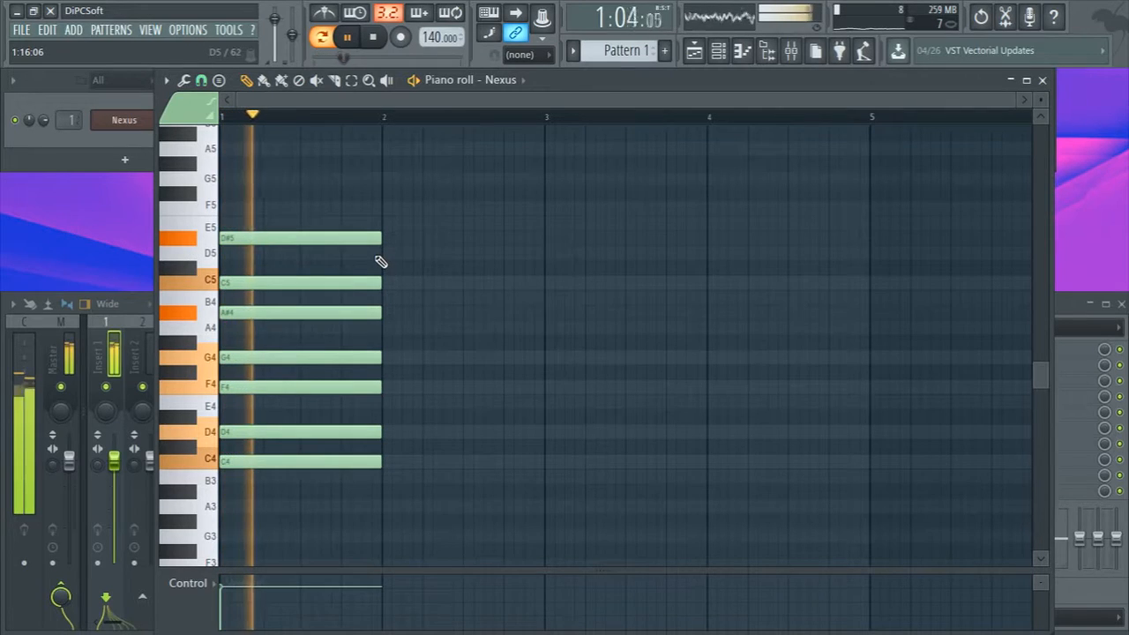
key("space")
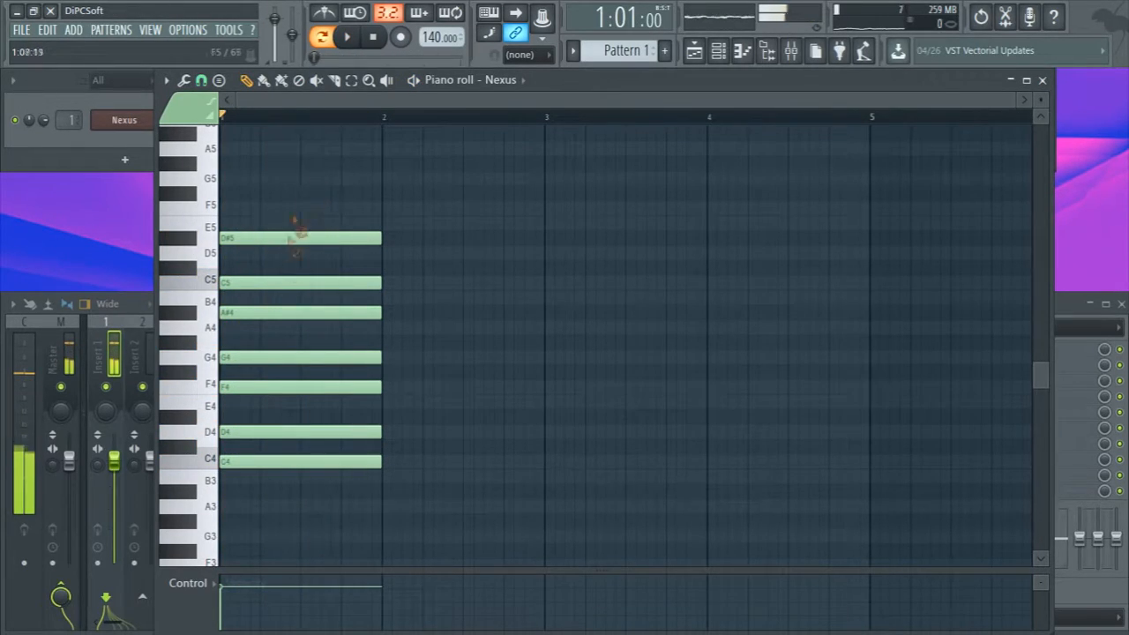
Delete all seven stacked notes from bar 1, from D#5 down to C4
right_click(296, 239)
right_click(291, 283)
right_click(286, 313)
right_click(281, 357)
right_click(277, 388)
right_click(275, 432)
right_click(278, 462)
Draw one-bar notes C4, D4 and F4 in bar 1 again and play the chord back
scroll(280, 434, "down", 1)
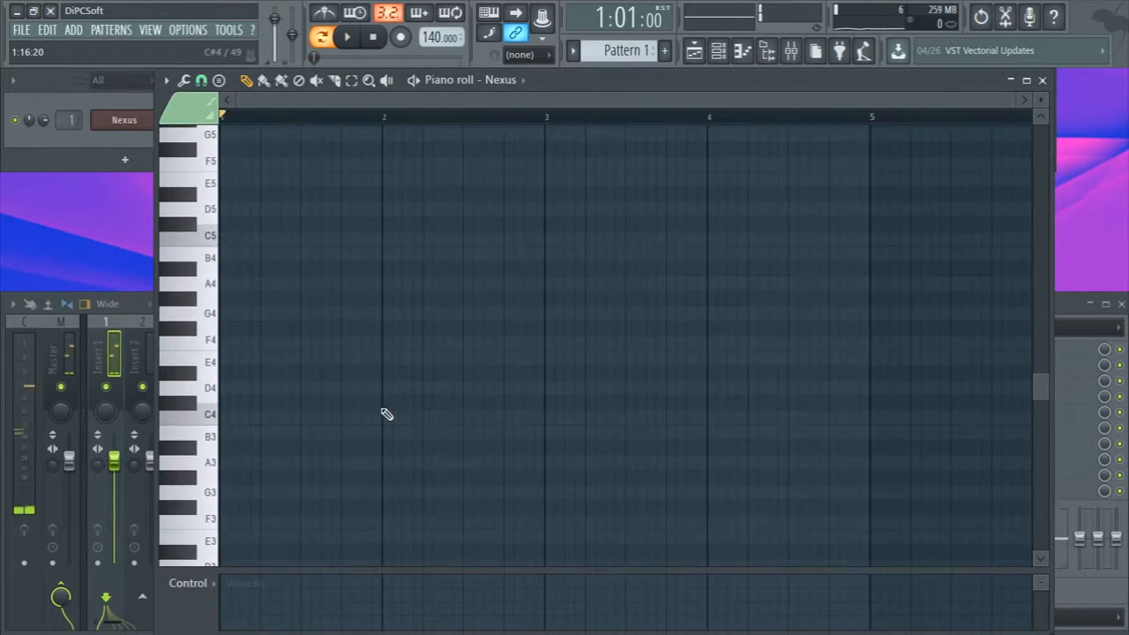
left_click(270, 417)
left_click(251, 389)
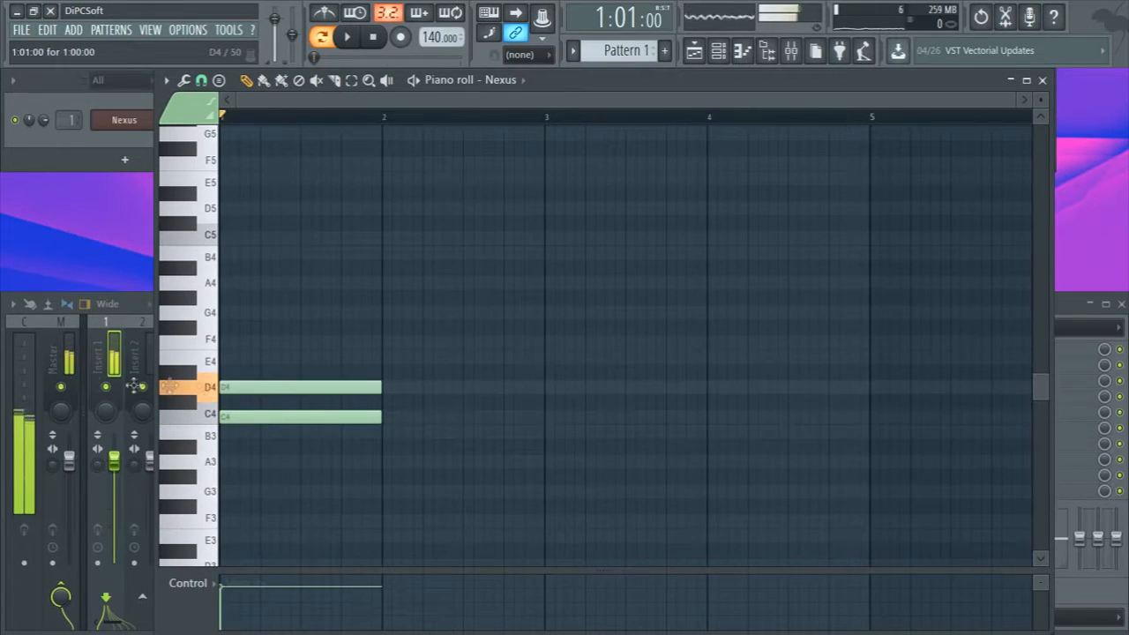
left_click(242, 341)
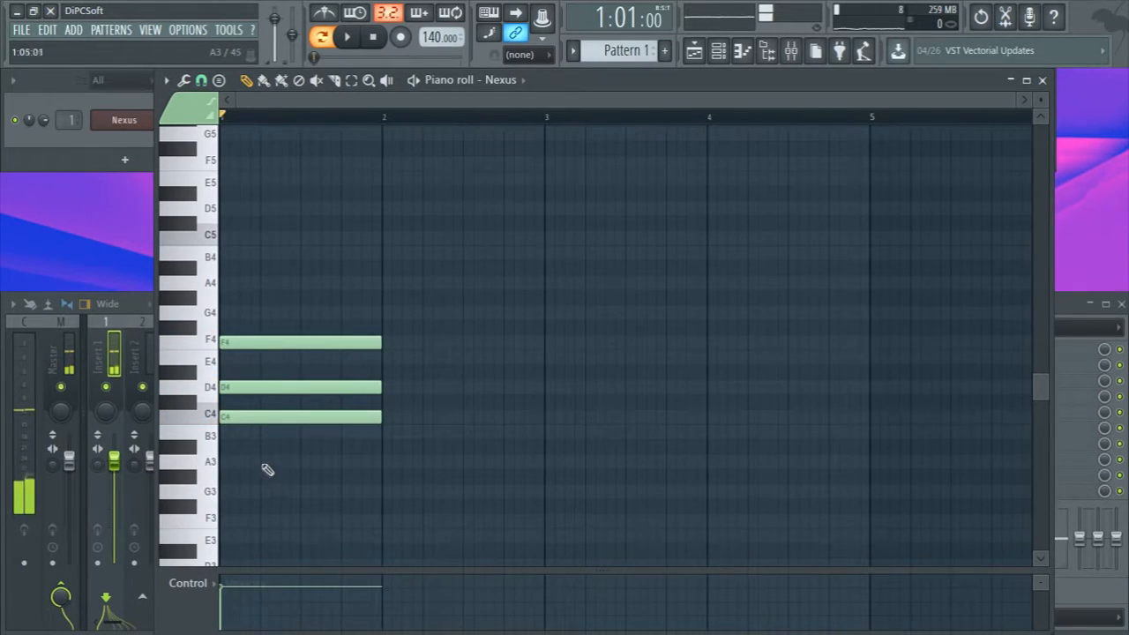
scroll(336, 324, "down", 3)
scroll(357, 344, "up", 2)
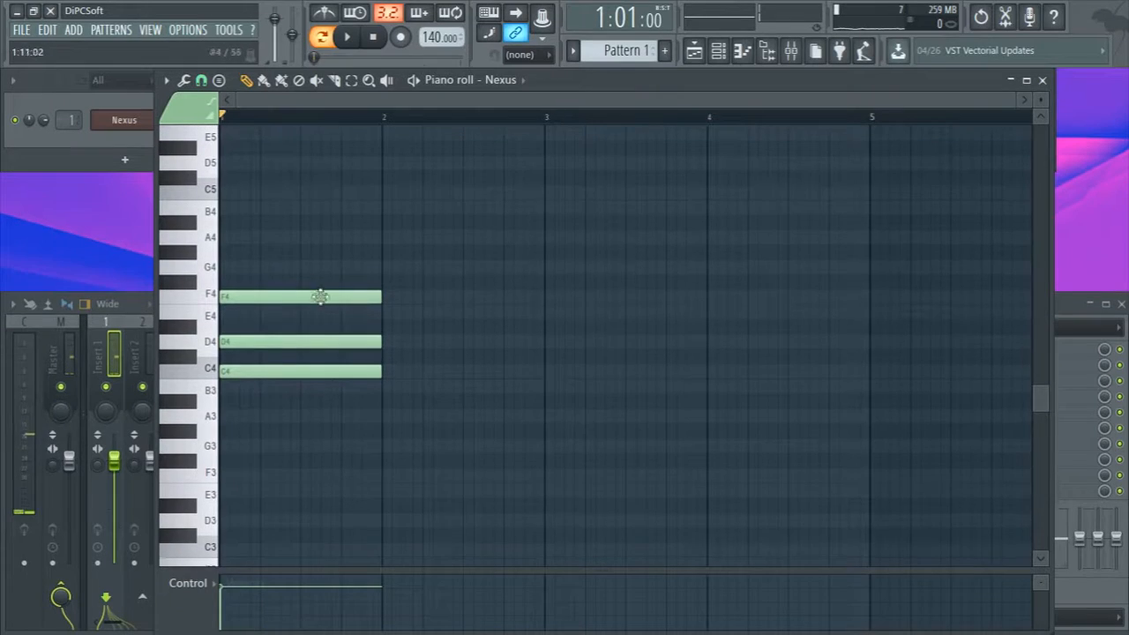
key("space")
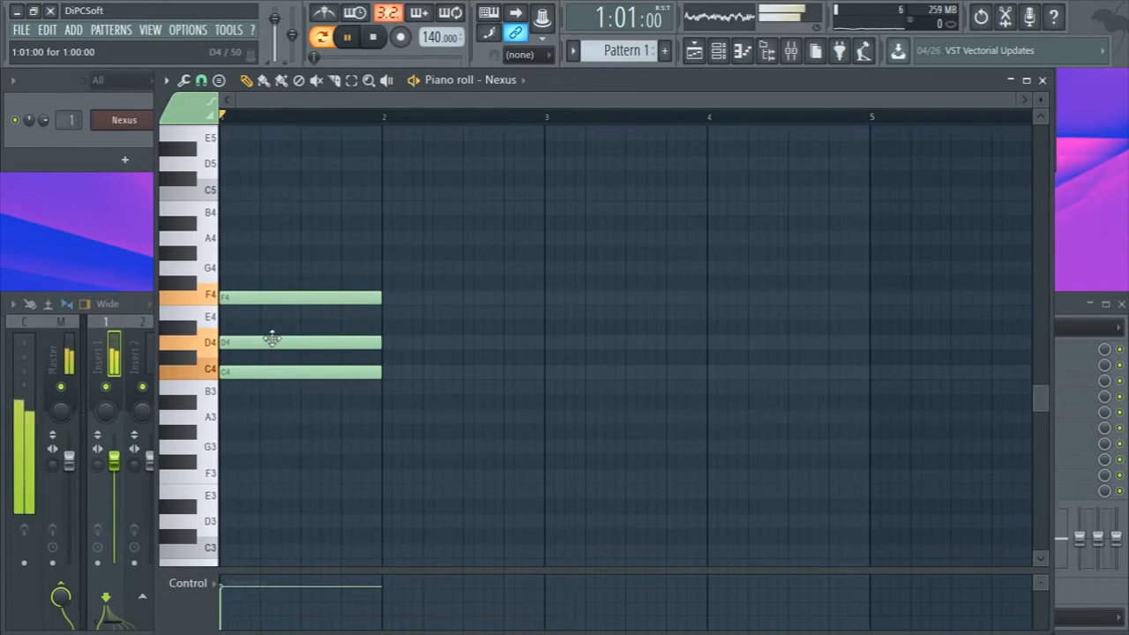
key("space")
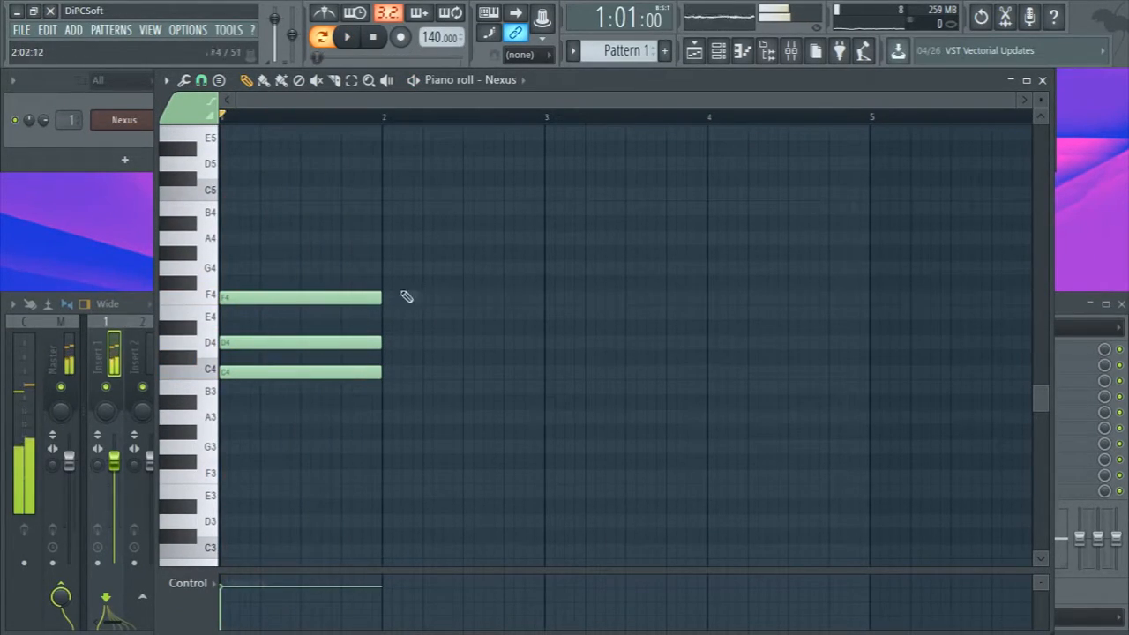
scroll(397, 353, "up", 2)
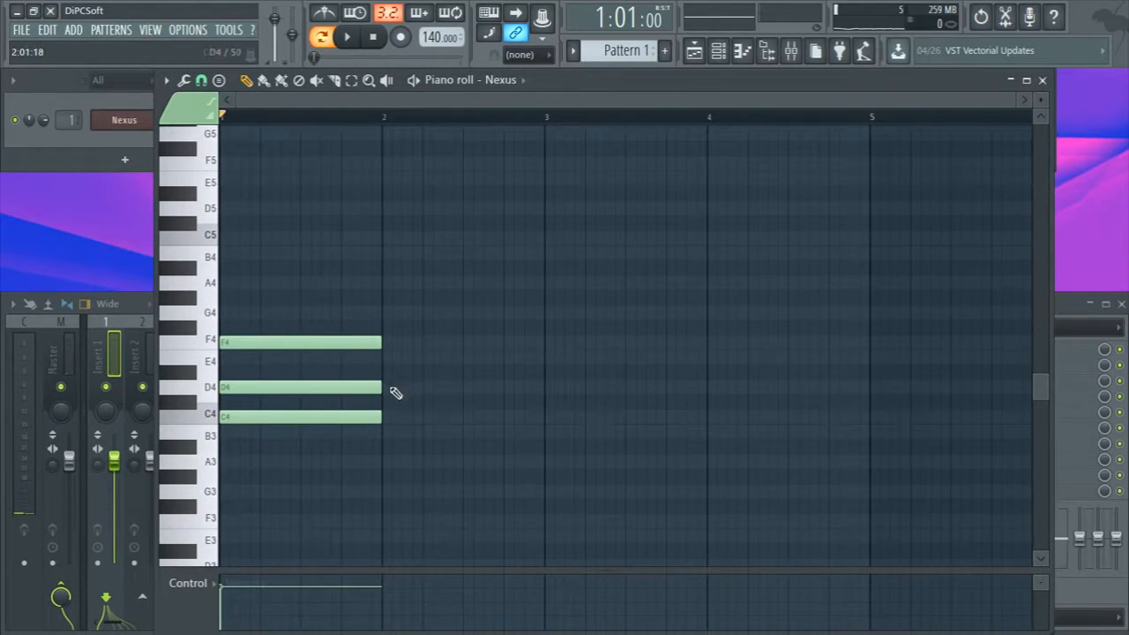
Draw one-bar notes A3, B3 and D4 in bar 2 and play both chords back
left_click(386, 357)
right_click(386, 359)
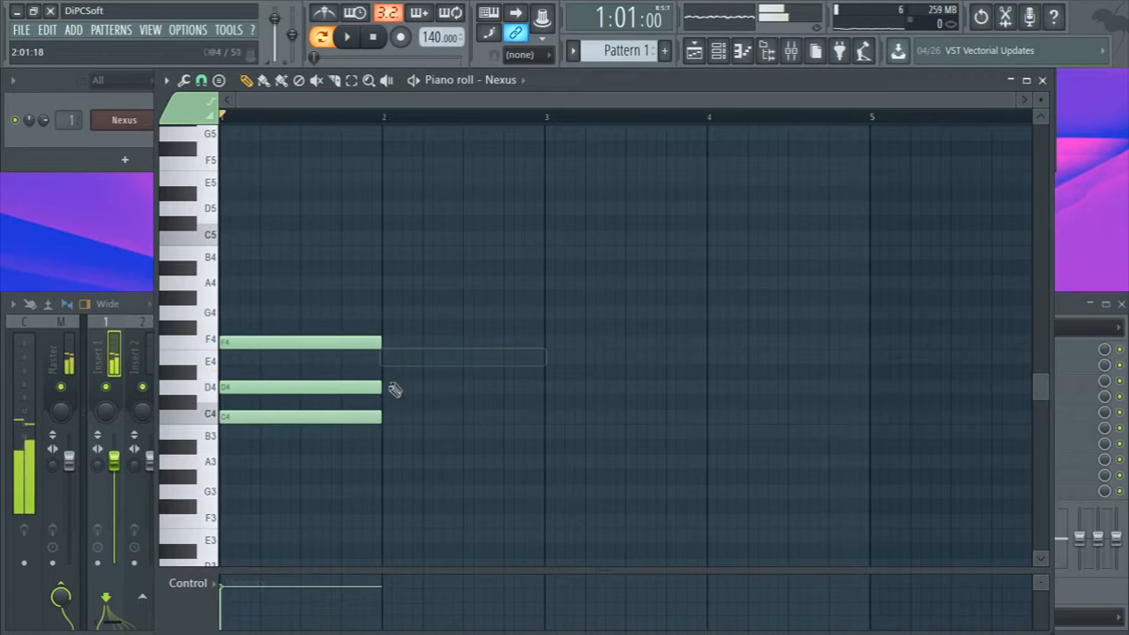
left_click(384, 461)
left_click(387, 433)
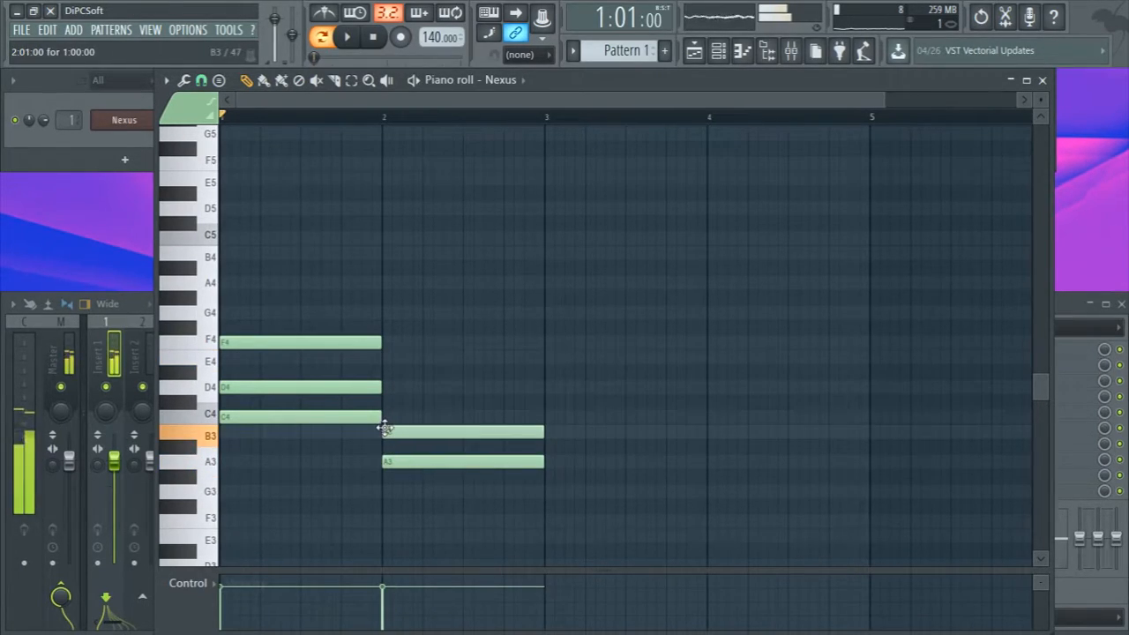
left_click(390, 387)
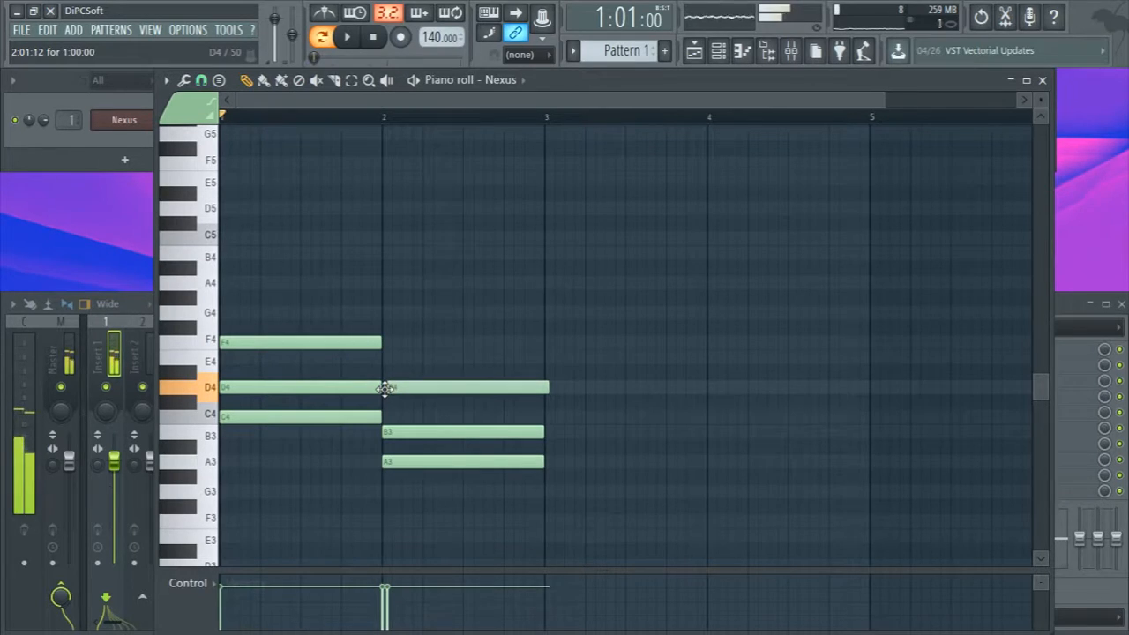
left_click_drag(429, 391, 489, 388)
key("space")
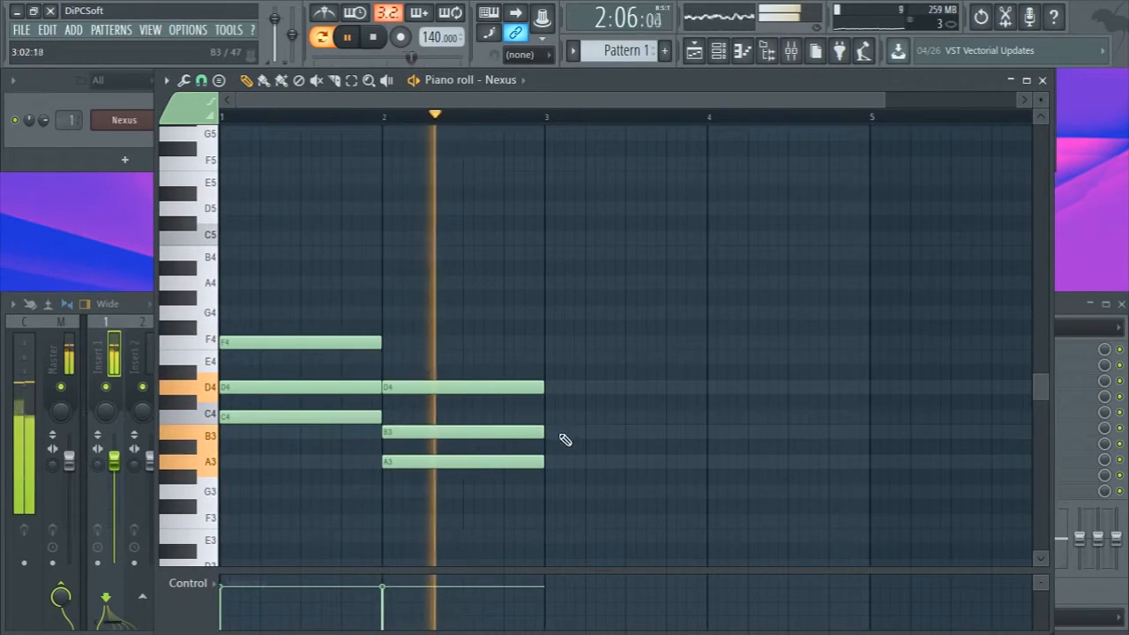
key("space")
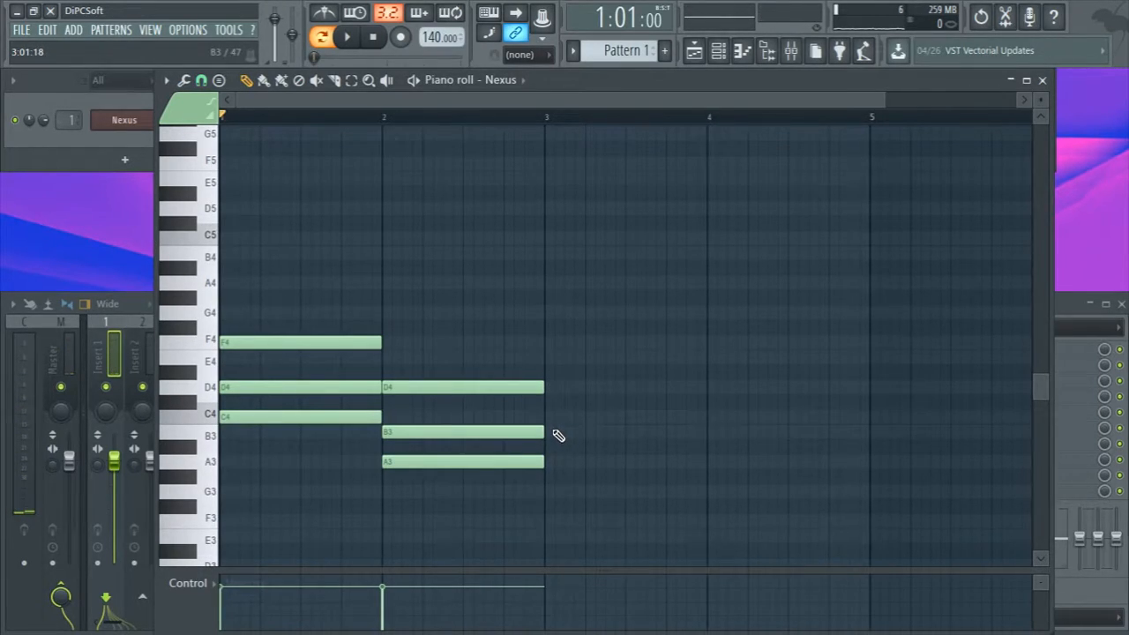
Draw one-bar notes B3, C#4 and E4 in bar 3 and play the three chords back
left_click(559, 436)
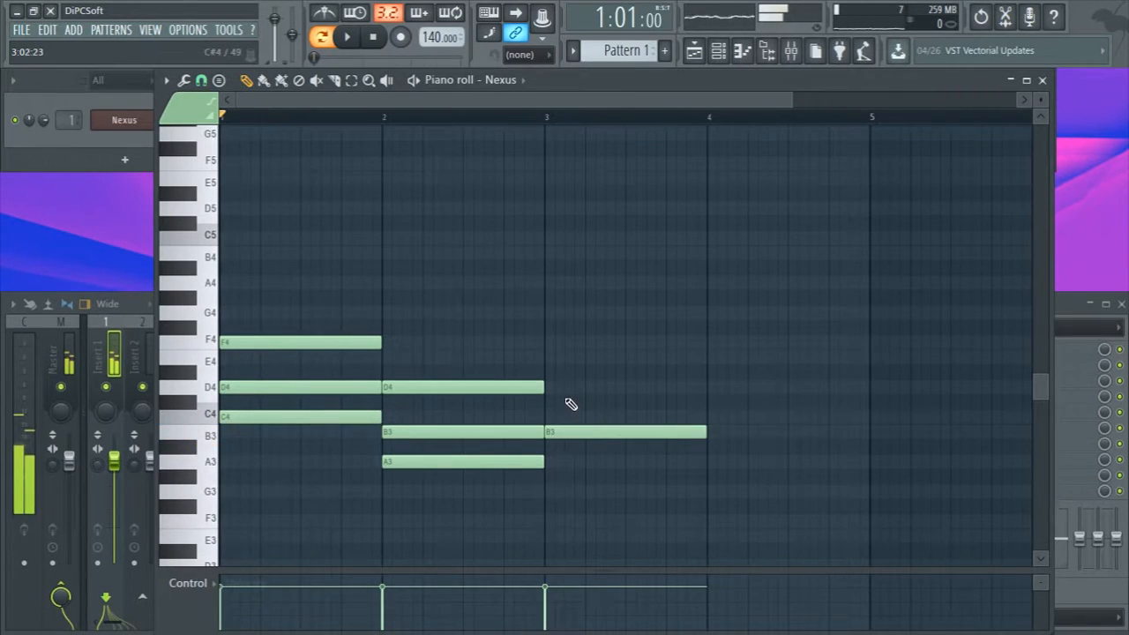
left_click(572, 404)
left_click(550, 361)
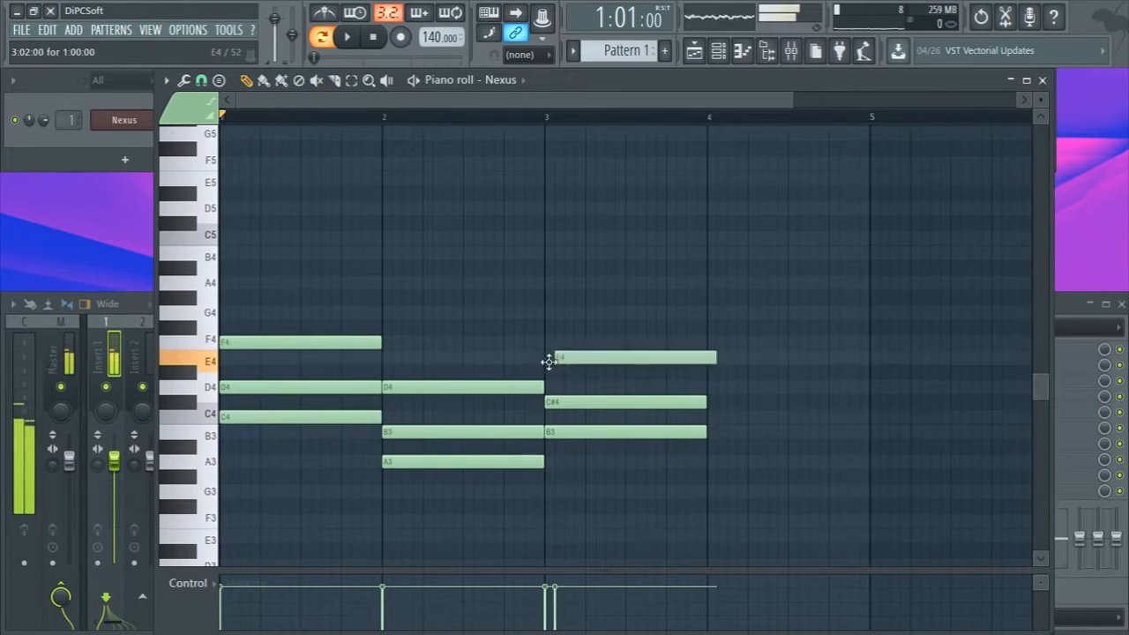
key("space")
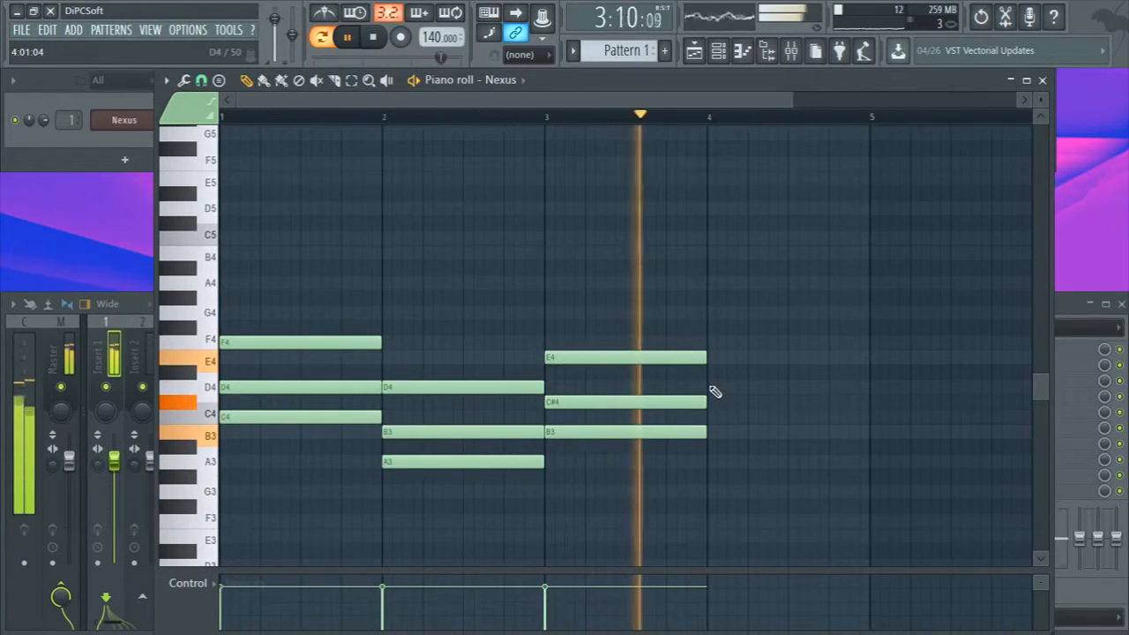
key("space")
Raise the C#4 note in bar 3 by one semitone to D4 and start a short playback
left_click(571, 401, "ctrl")
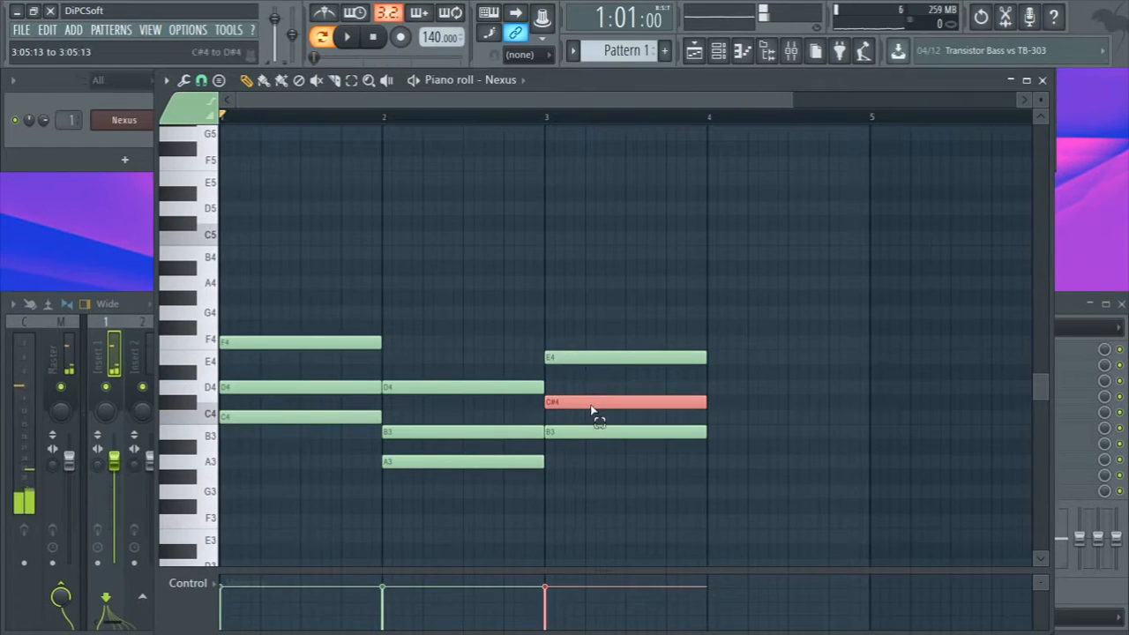
left_click_drag(597, 398, 597, 387)
key("space")
key("space")
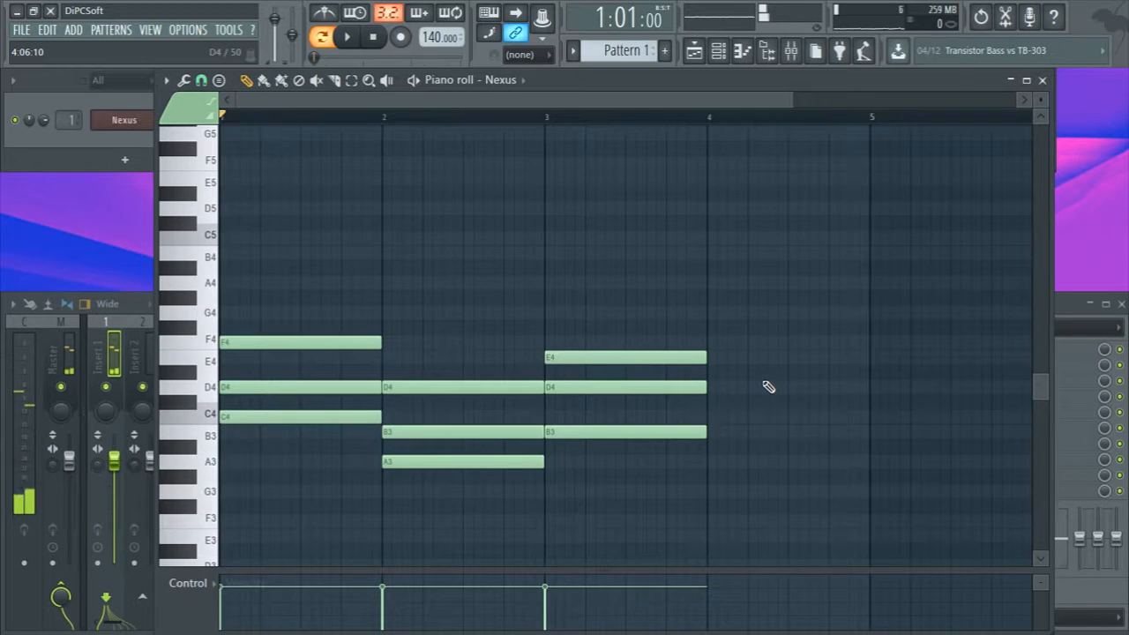
Lower the middle note of the bar 3 chord one semitone back to C#4
left_click(664, 382, "ctrl")
key("shift+Down")
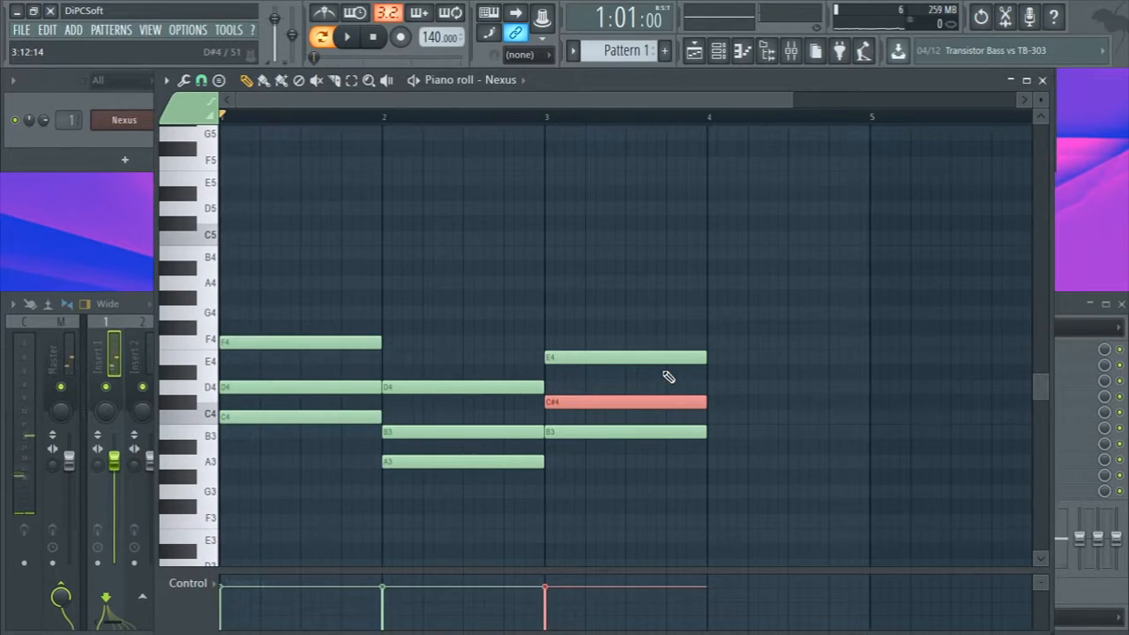
left_click(728, 340, "ctrl")
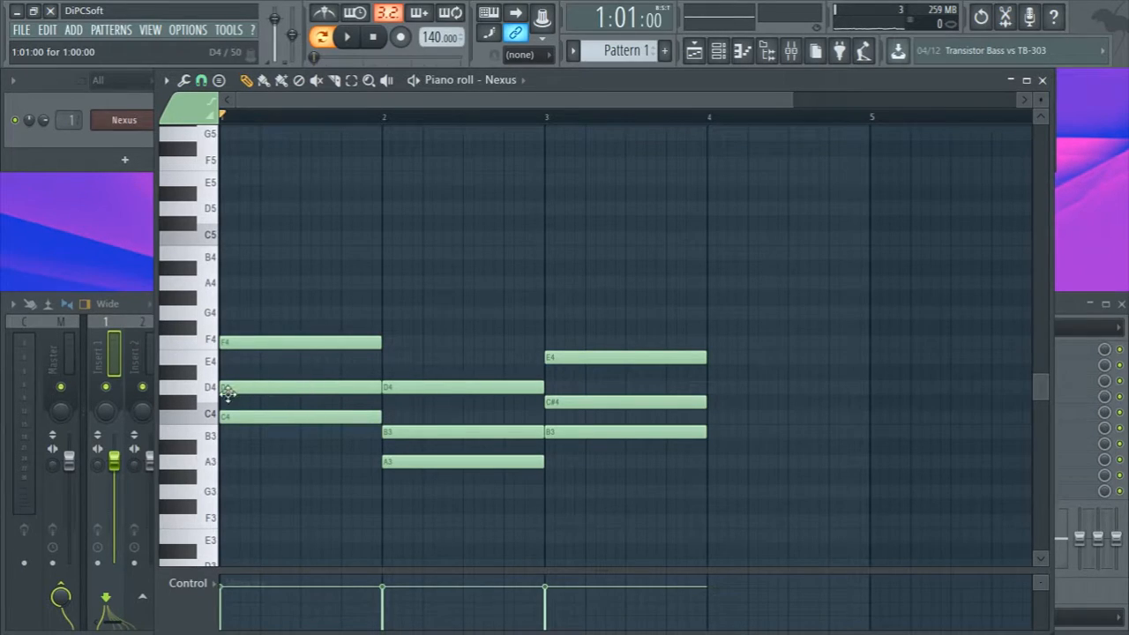
Audition the D4 note in bar 1, raise bar 3's C#4 to D4, and play the progression back
left_click(315, 388)
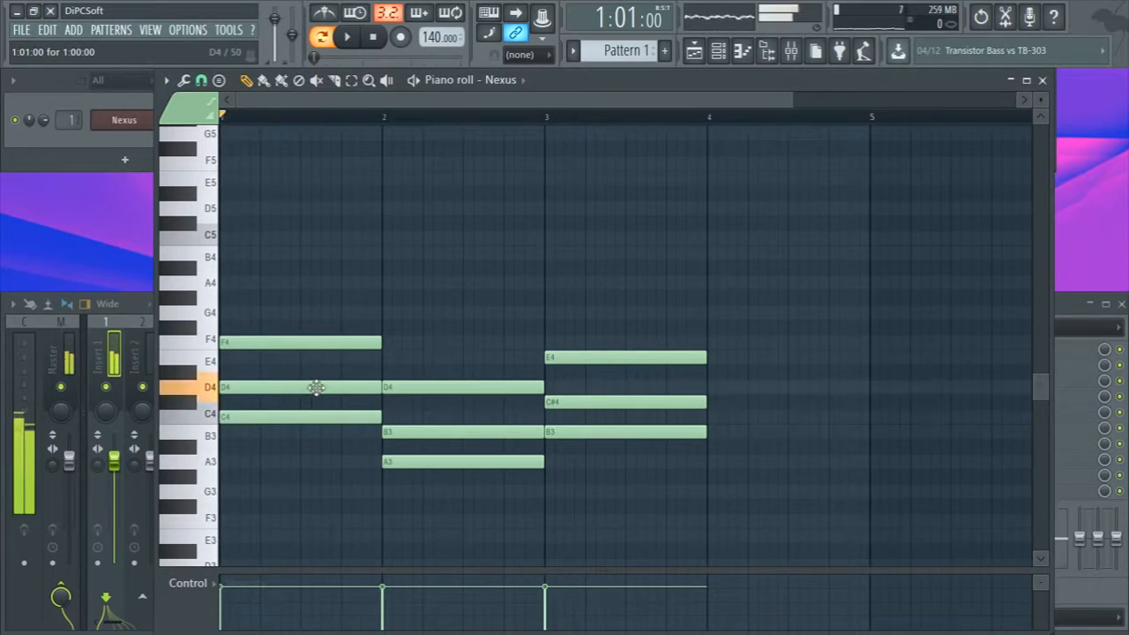
left_click(577, 403)
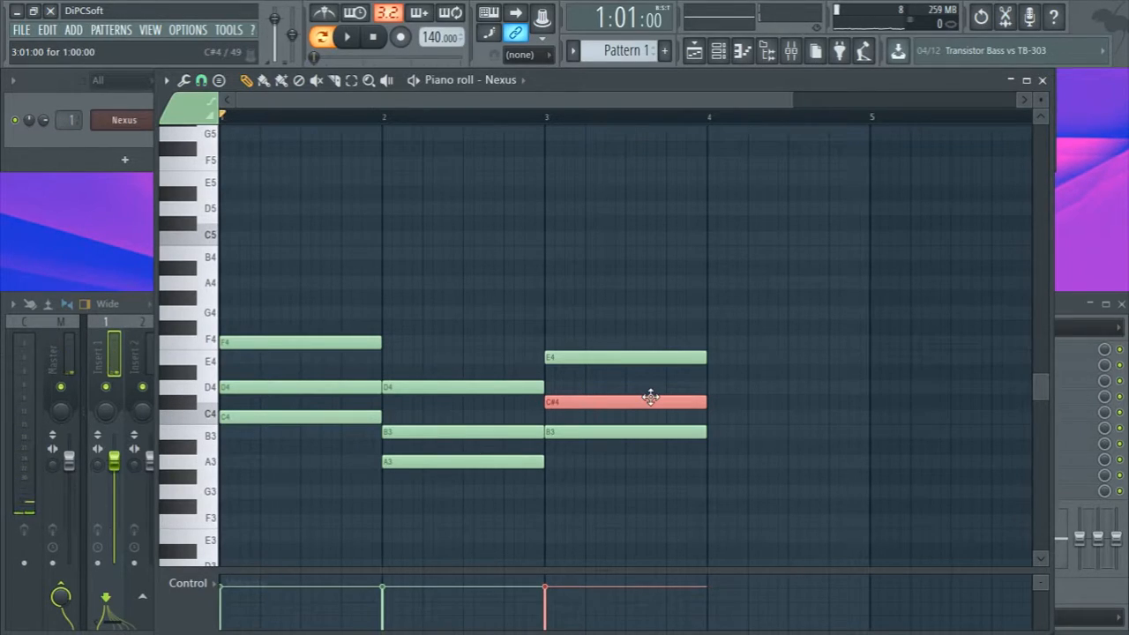
key("shift+Up")
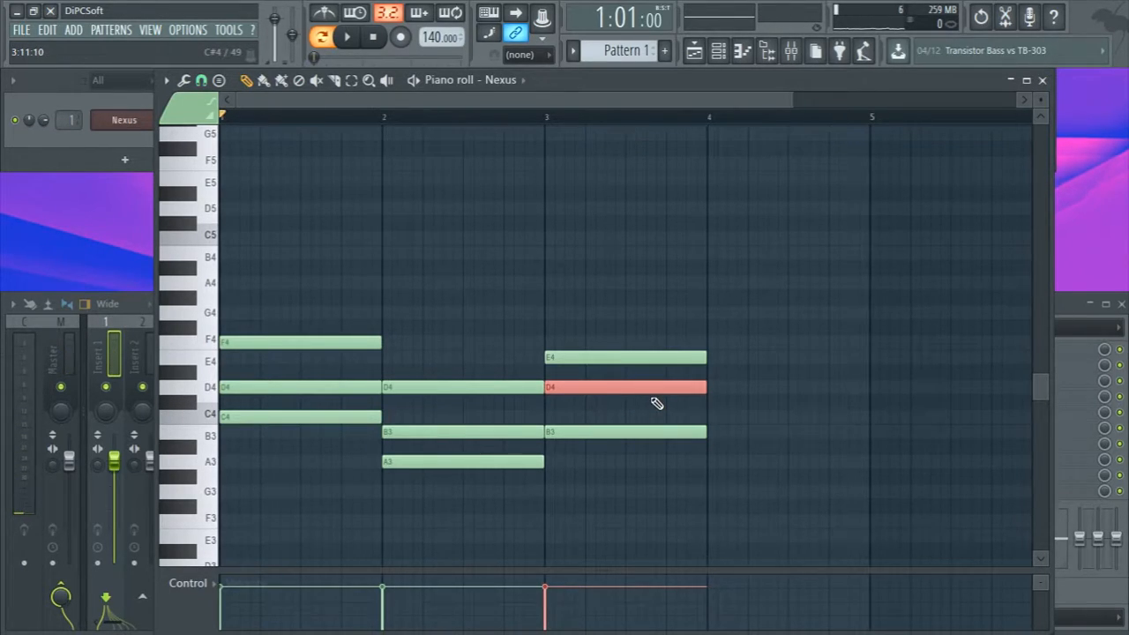
key("shift+Down")
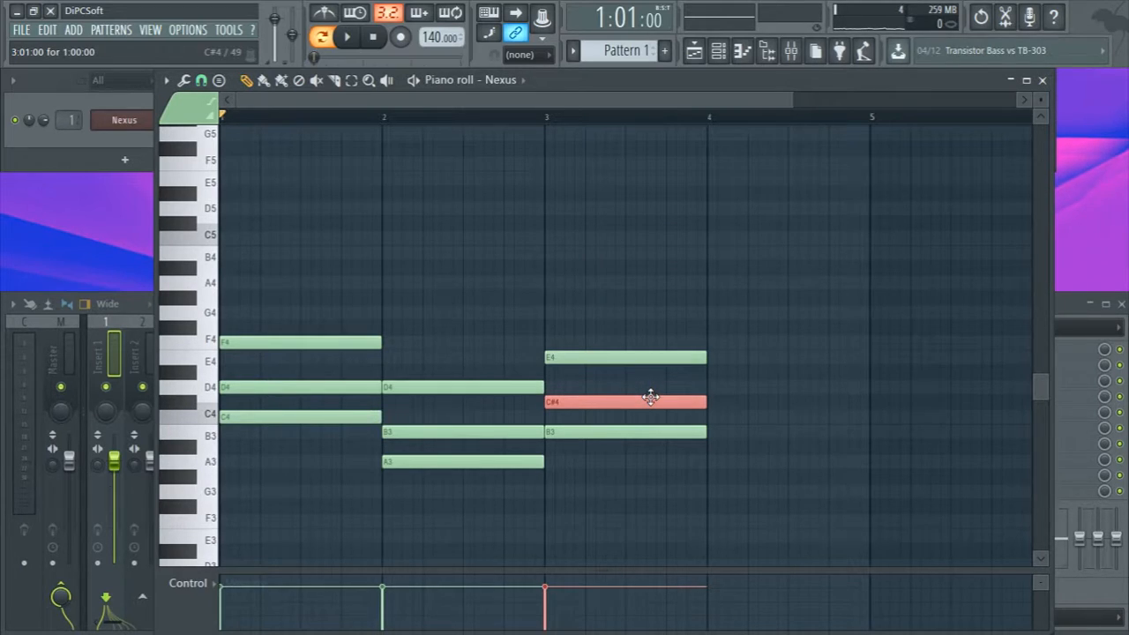
key("shift+Up")
left_click(658, 403)
key("space")
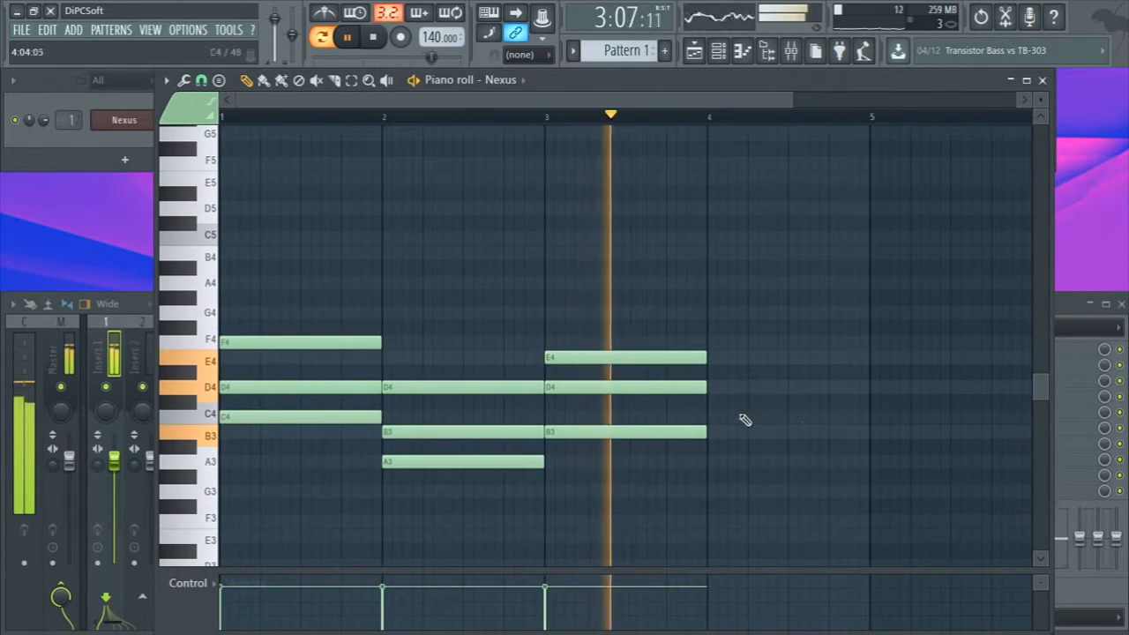
key("space")
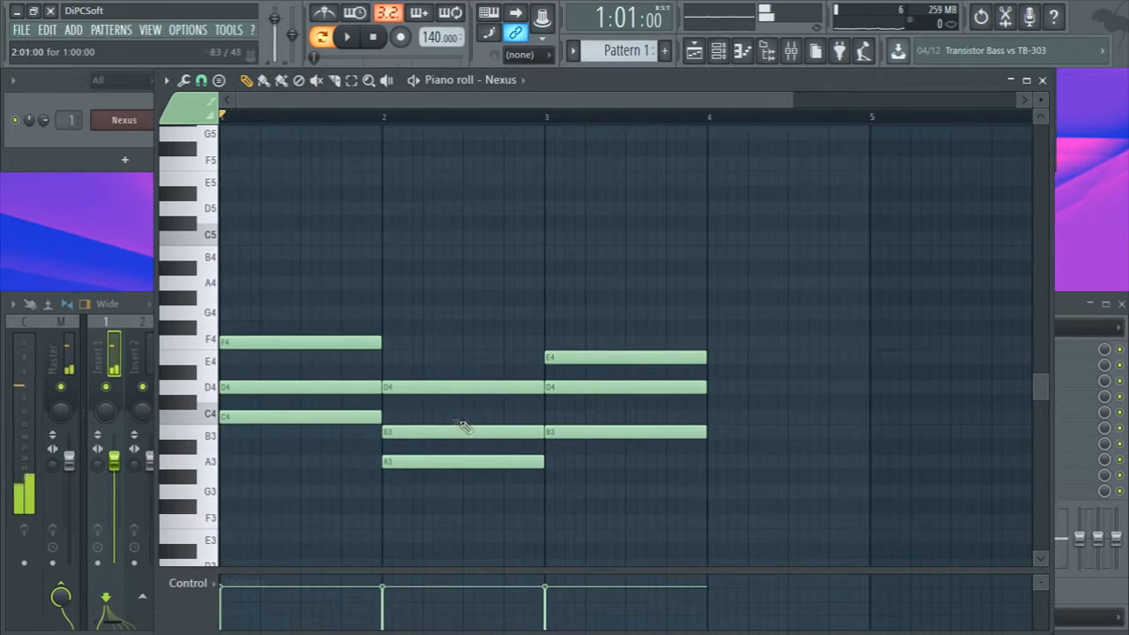
Raise the B3 note in bar 2 by one semitone to C4 and play the progression back
left_click(449, 432)
key("shift+Up")
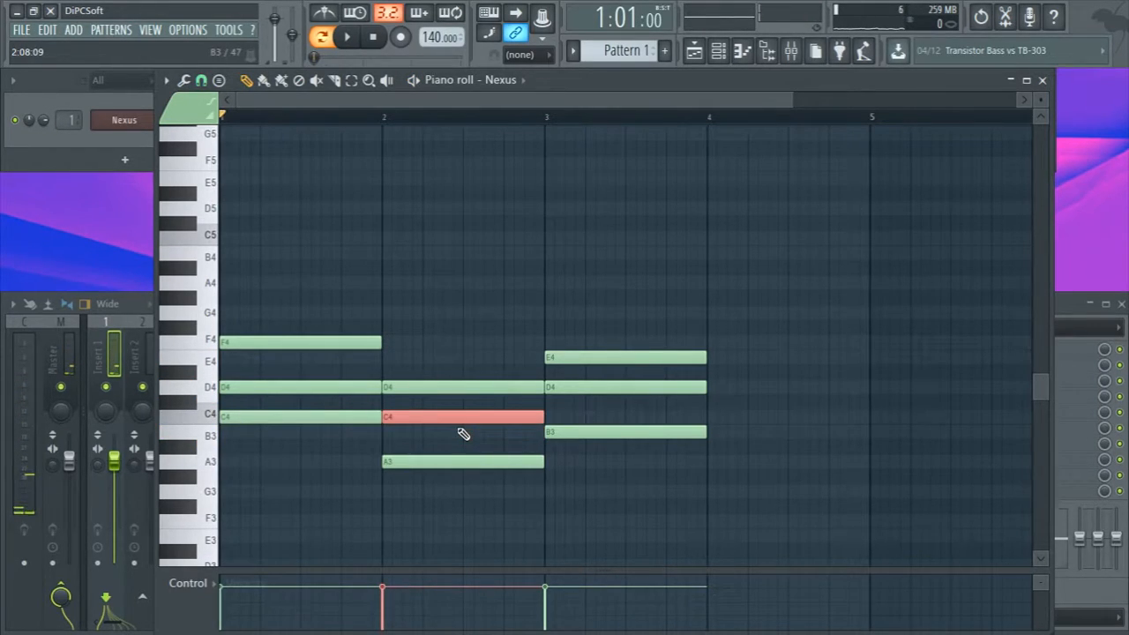
key("ctrl+d")
key("space")
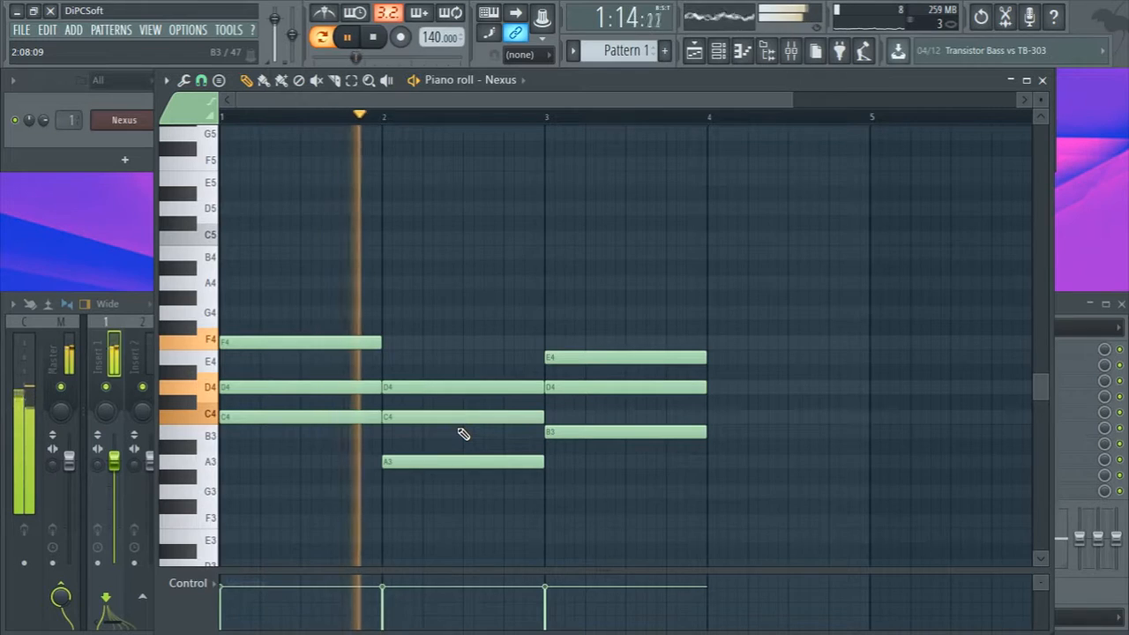
key("space")
Lower the middle note of the bar 2 chord back to B3 and play it for comparison
left_click(466, 418)
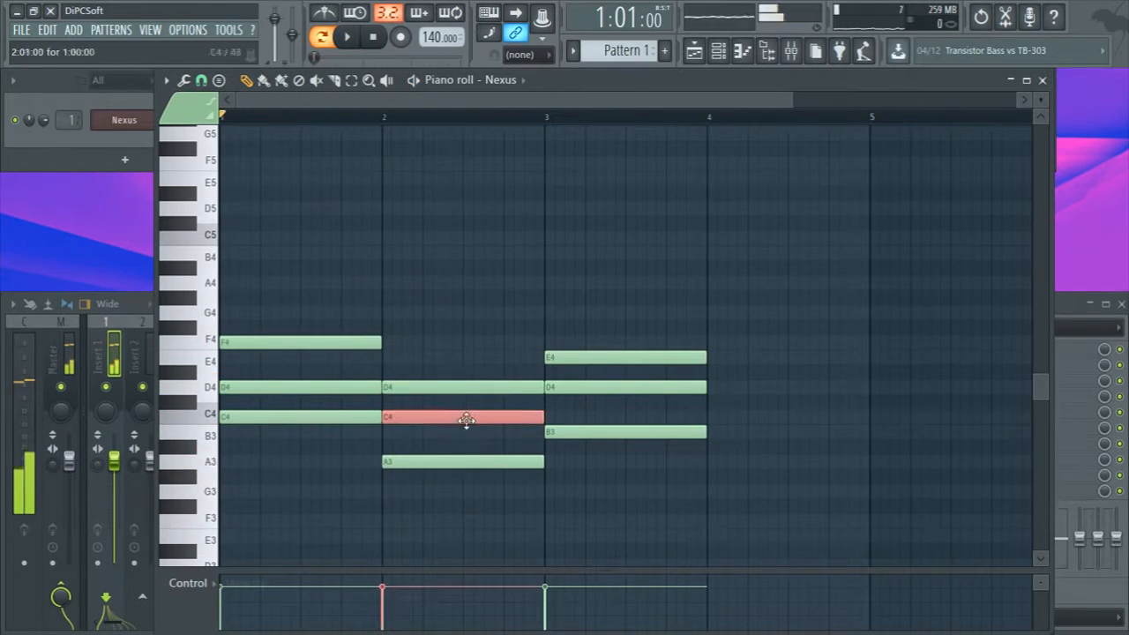
key("shift+Down")
key("ctrl+d")
key("space")
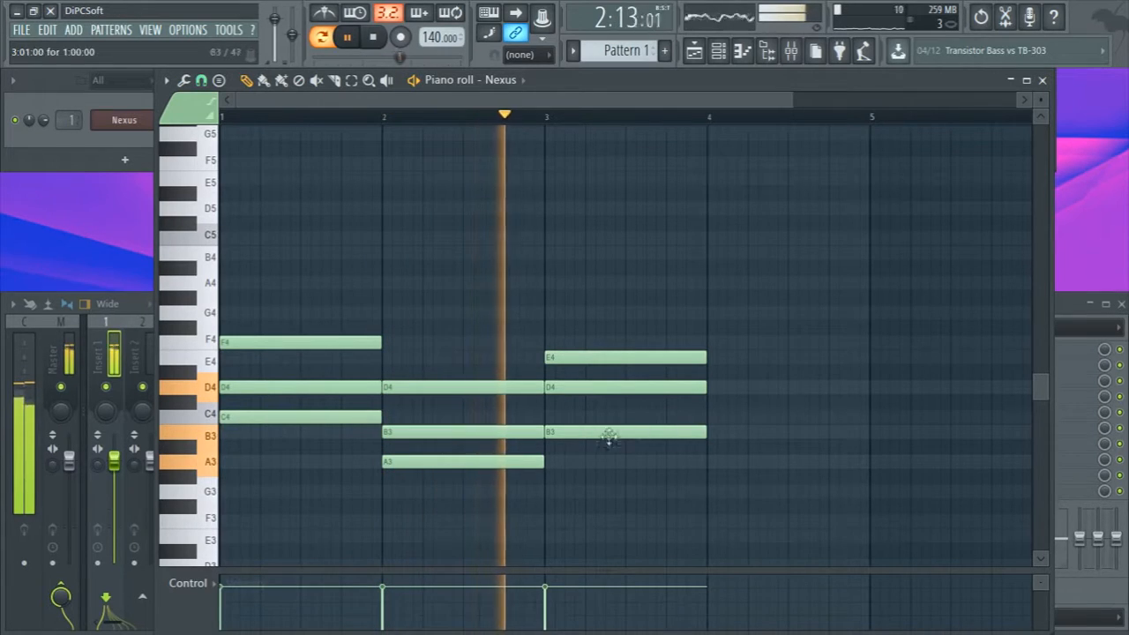
key("space")
Raise the middle note of the bar 2 chord to C4 again and play all three chords
left_click(481, 426)
key("shift+Up")
key("ctrl+d")
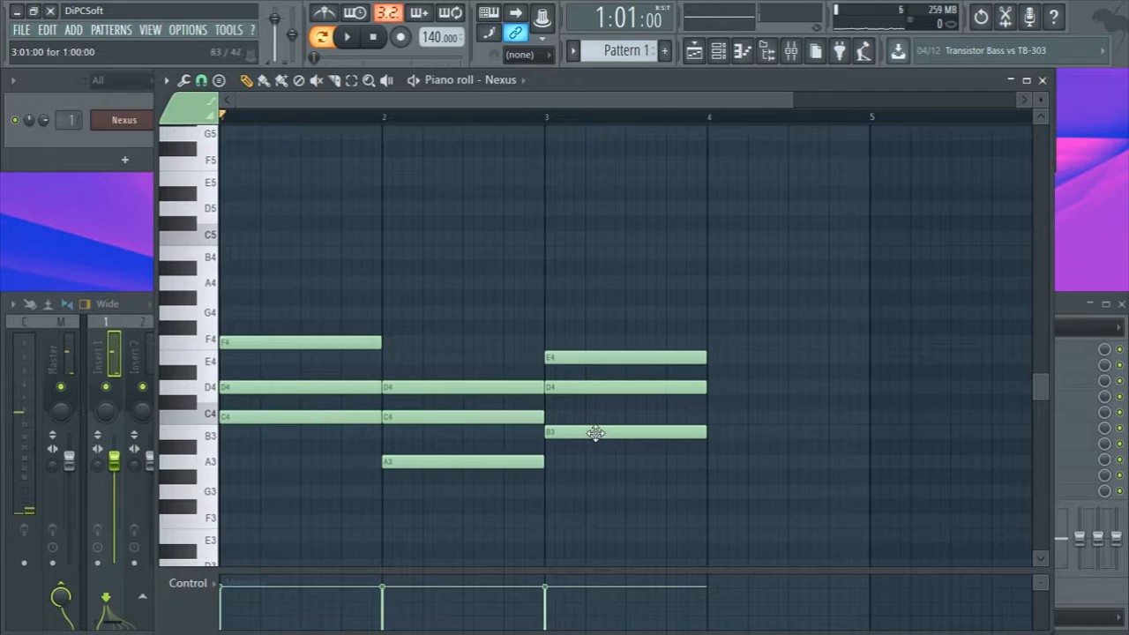
key("space")
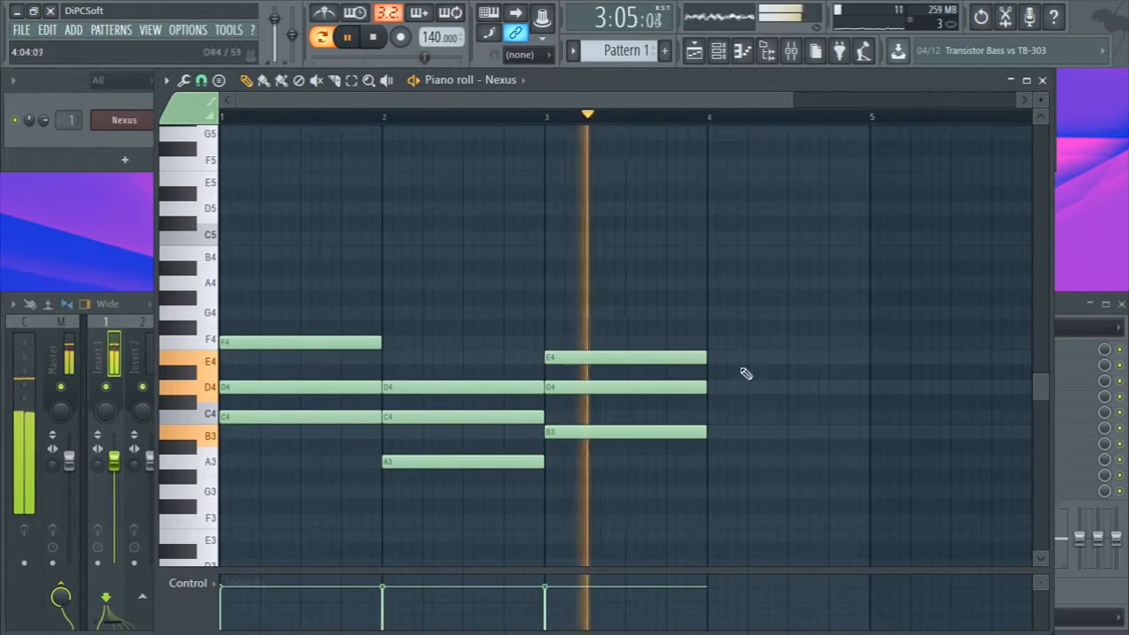
key("space")
Draw one-bar notes D4, E4 and G4 in bar 4 and play the four-chord progression back
left_click(711, 387)
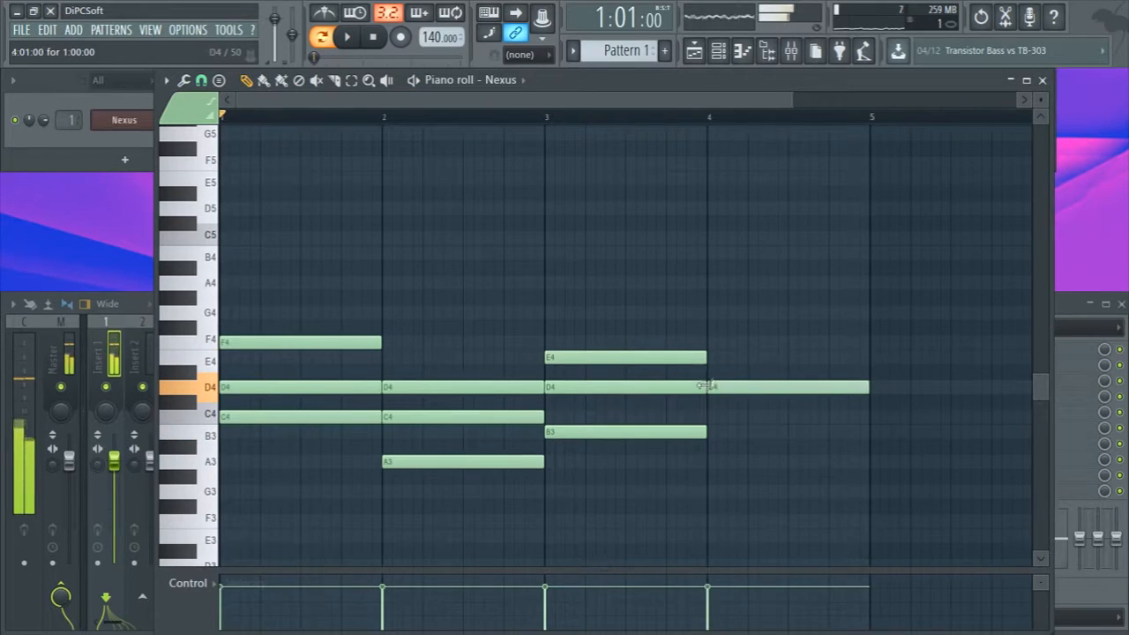
left_click(720, 356)
left_click(712, 312)
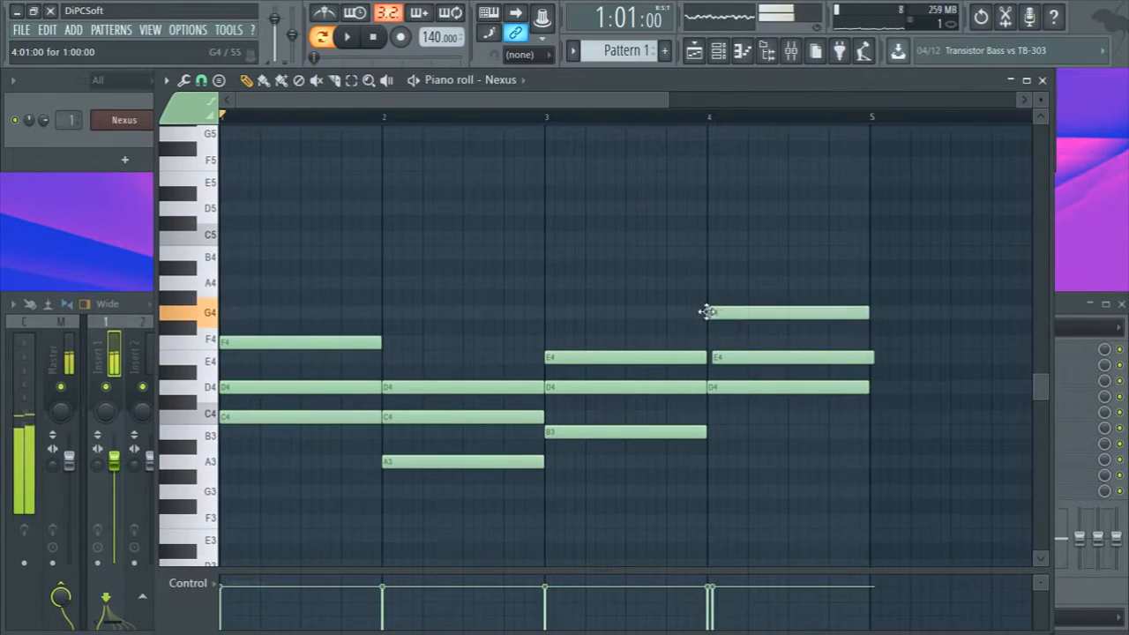
key("space")
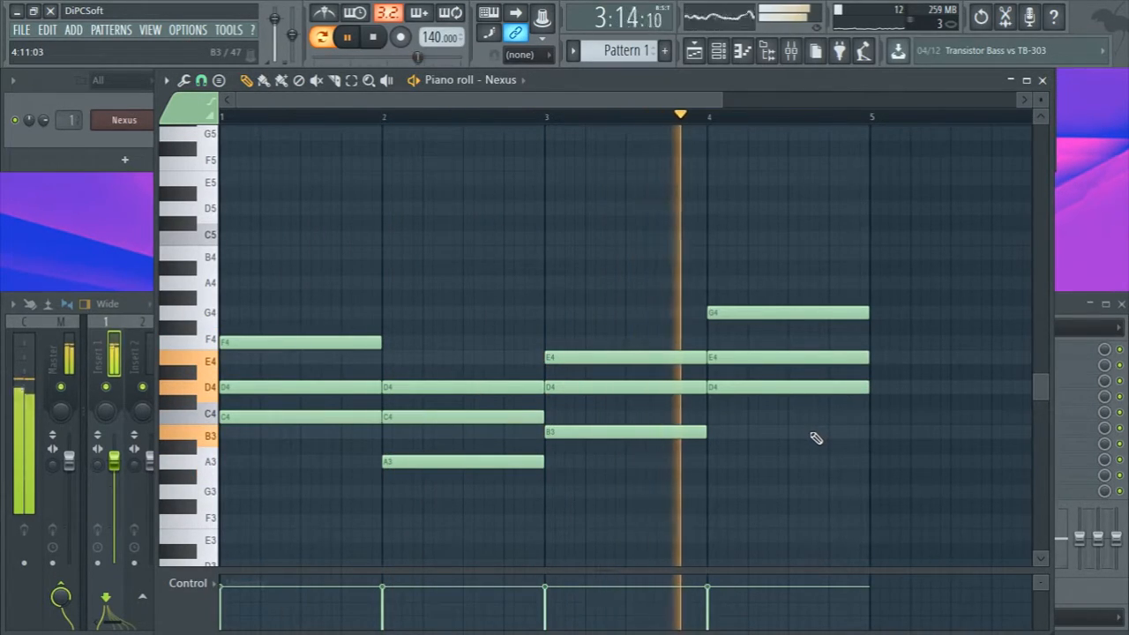
key("space")
scroll(777, 403, "up", 1)
scroll(784, 396, "down", 3)
scroll(582, 397, "down", 1)
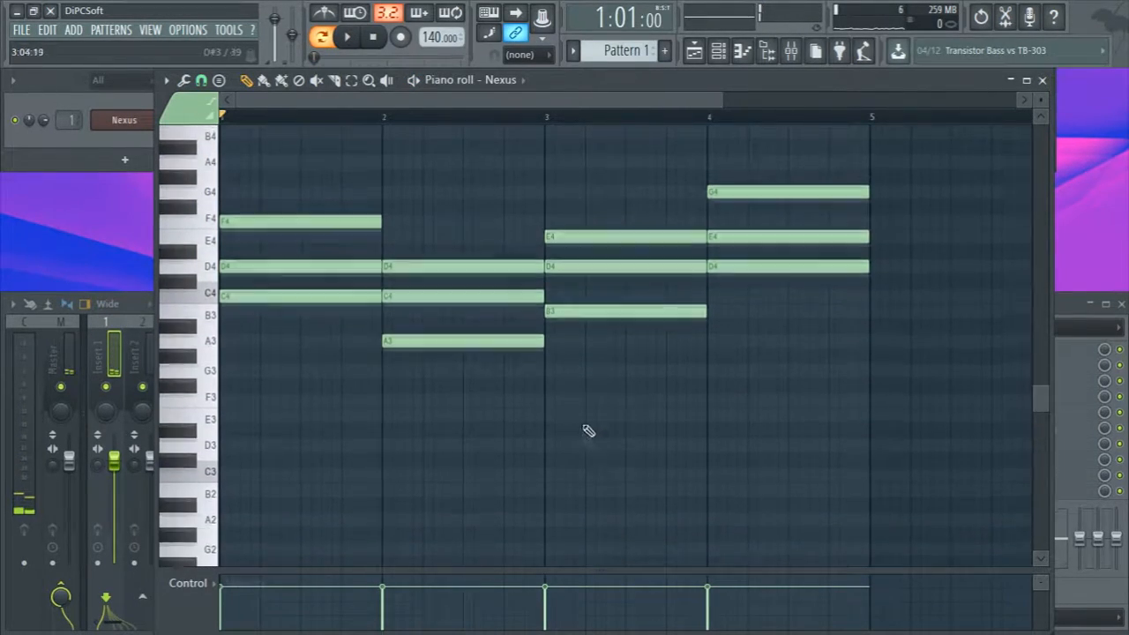
scroll(352, 431, "up", 3)
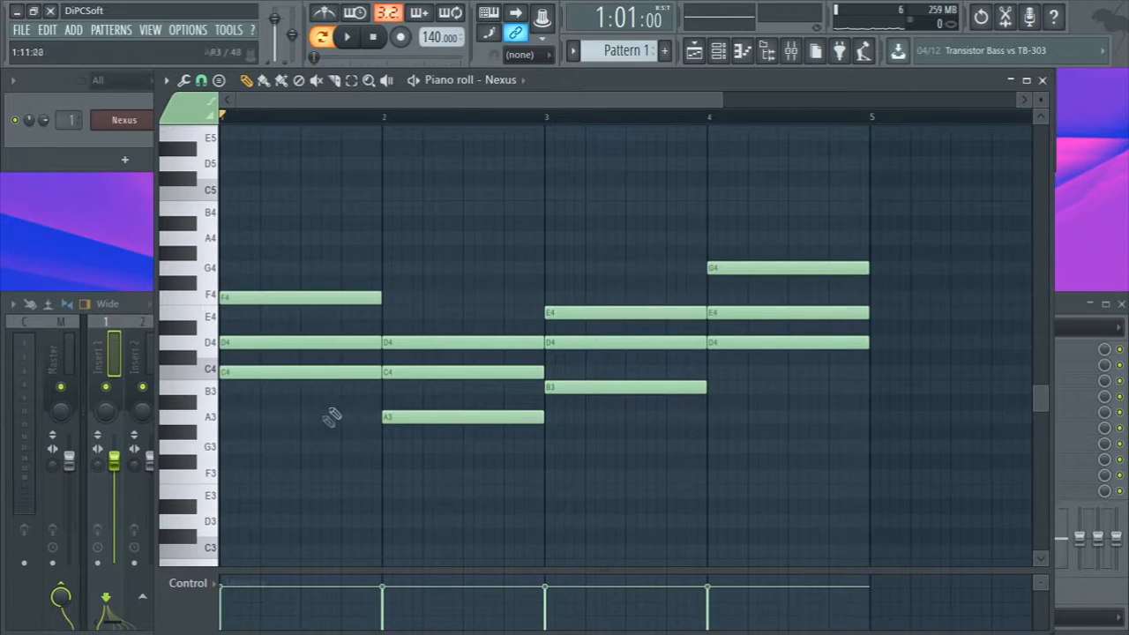
left_click_drag(320, 418, 325, 374)
left_click_drag(476, 454, 501, 398)
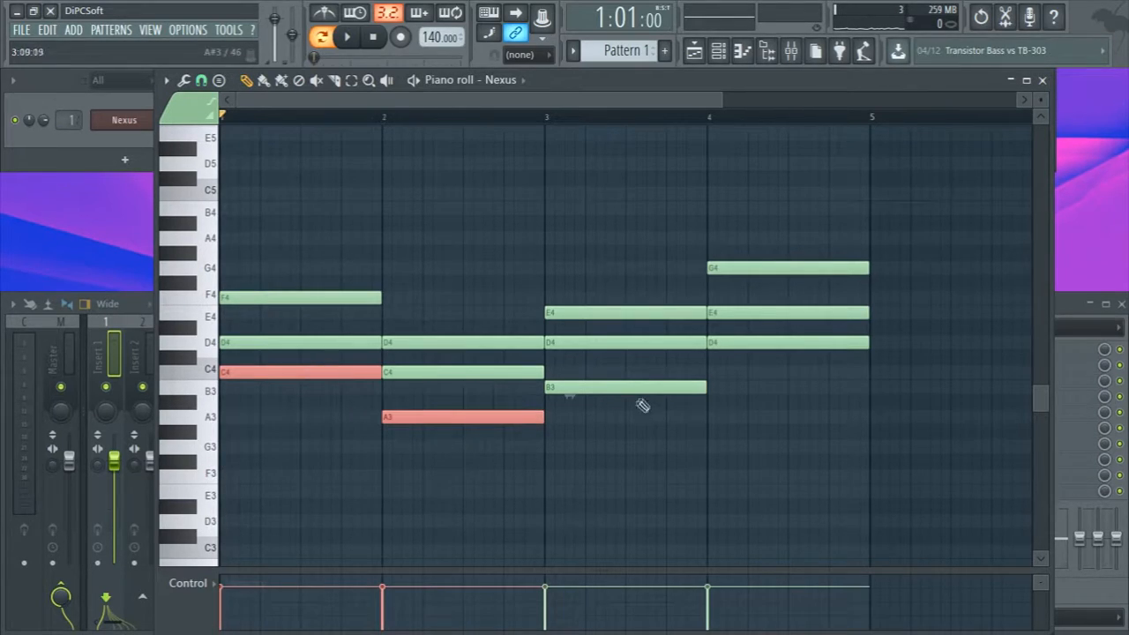
left_click_drag(644, 406, 664, 380)
left_click(480, 448, "ctrl")
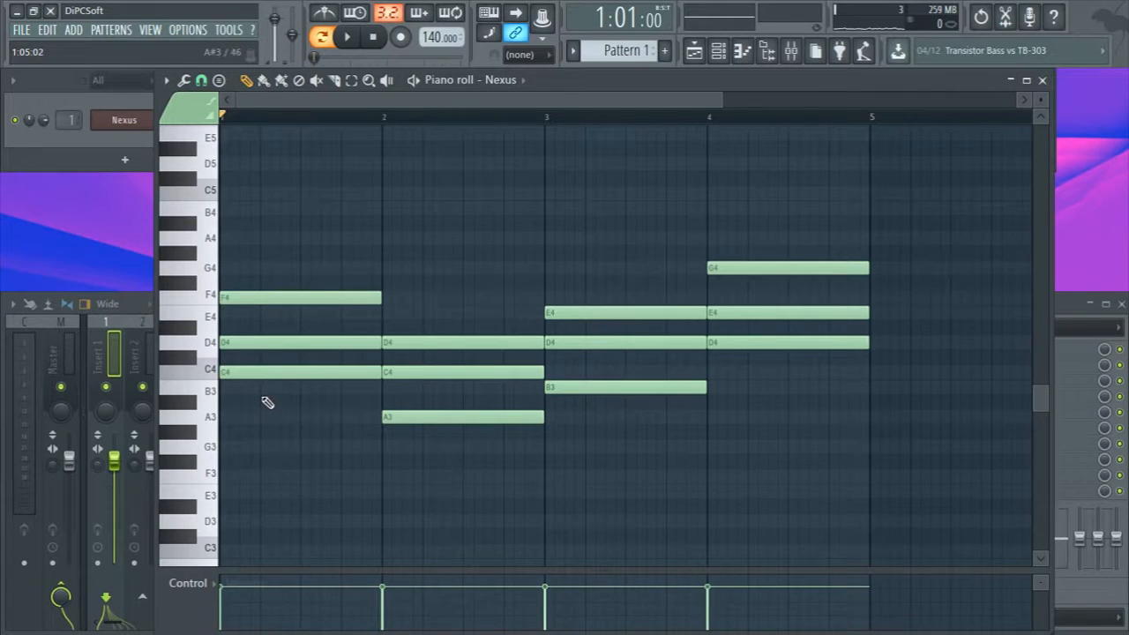
Select the lowest note of each chord (C4, A3, B3, D4) and copy them one octave down as C3, A2, B2 and D3
left_click_drag(305, 403, 319, 372)
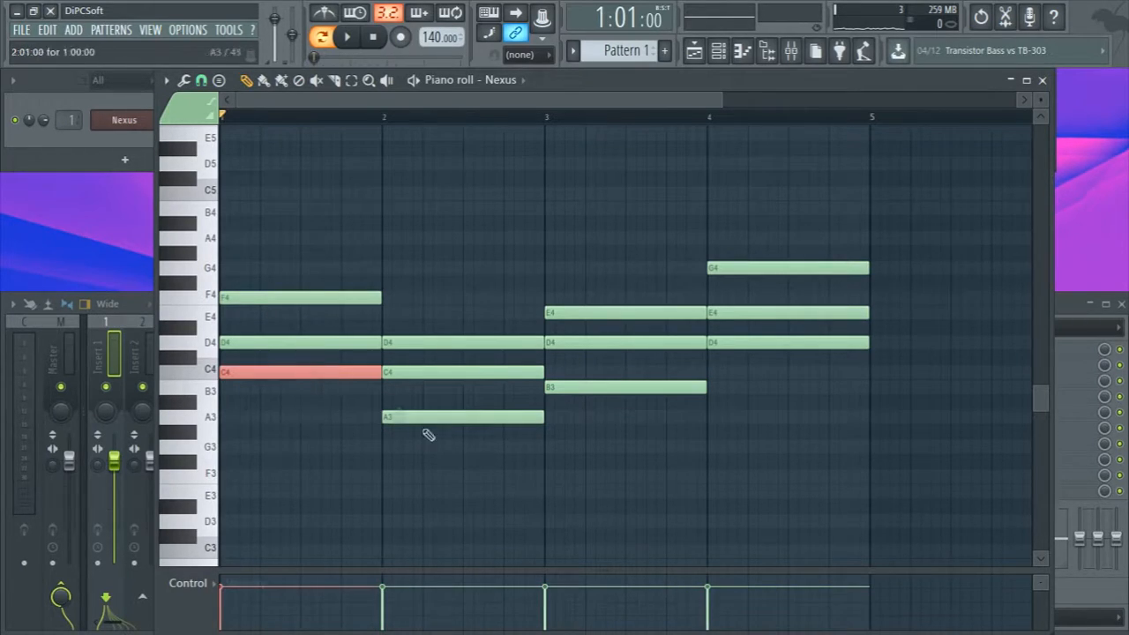
left_click_drag(476, 451, 494, 415)
left_click_drag(646, 410, 660, 385)
left_click_drag(783, 367, 796, 339)
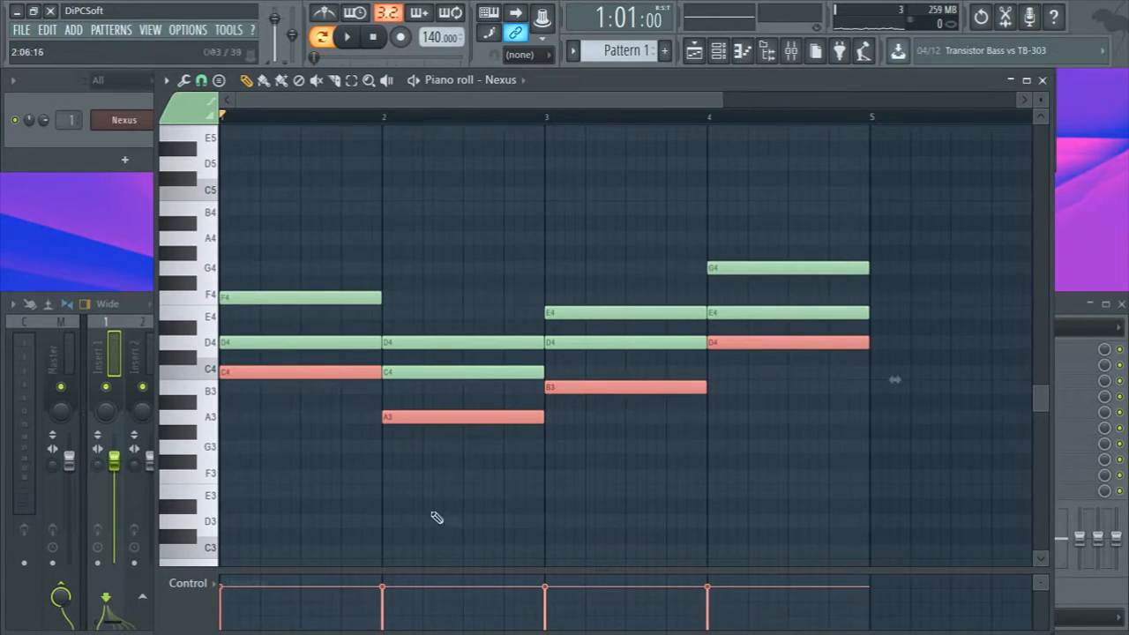
scroll(660, 481, "down", 1)
scroll(640, 489, "up", 1)
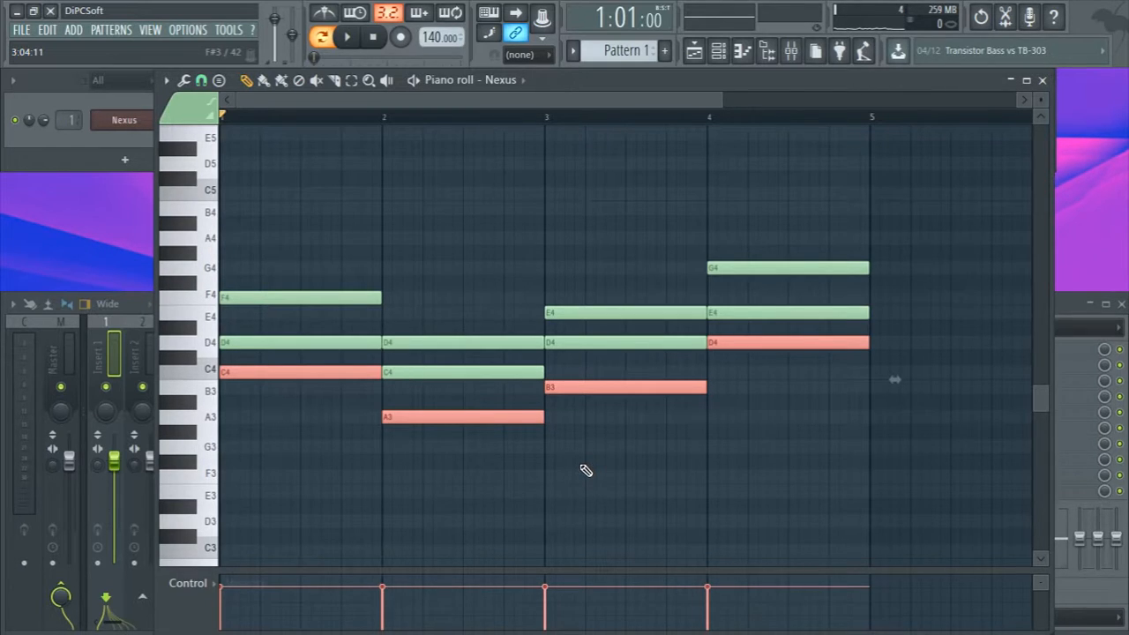
key("ctrl+Down")
scroll(673, 492, "down", 1)
left_click(653, 474, "ctrl")
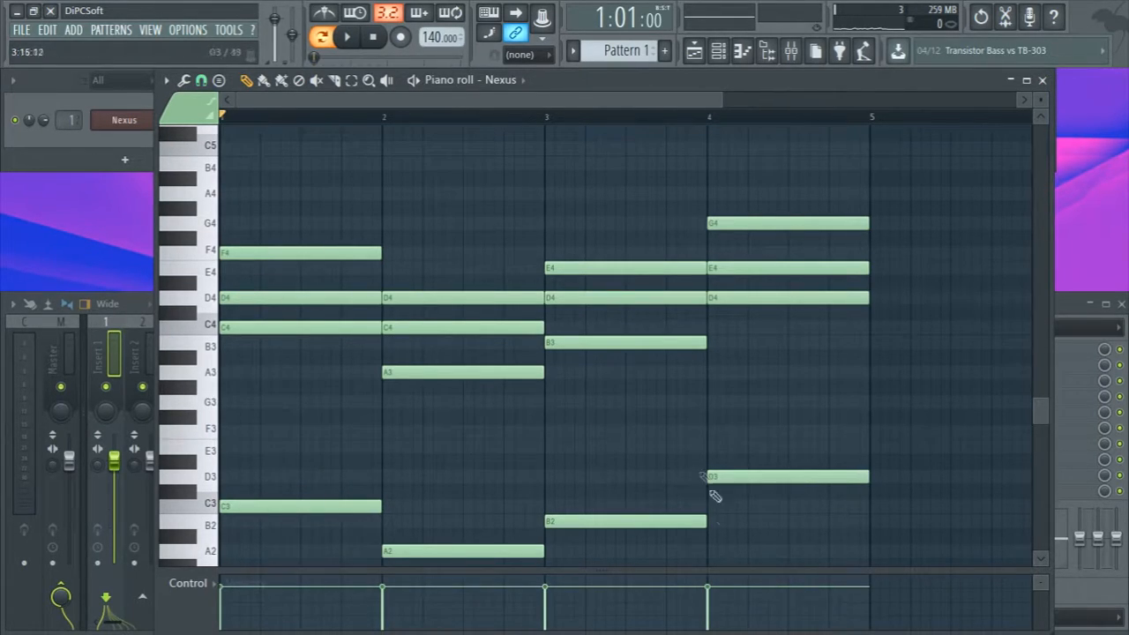
Play back the four-bar progression and look over its chord notes and octave-lower bass notes
key("space")
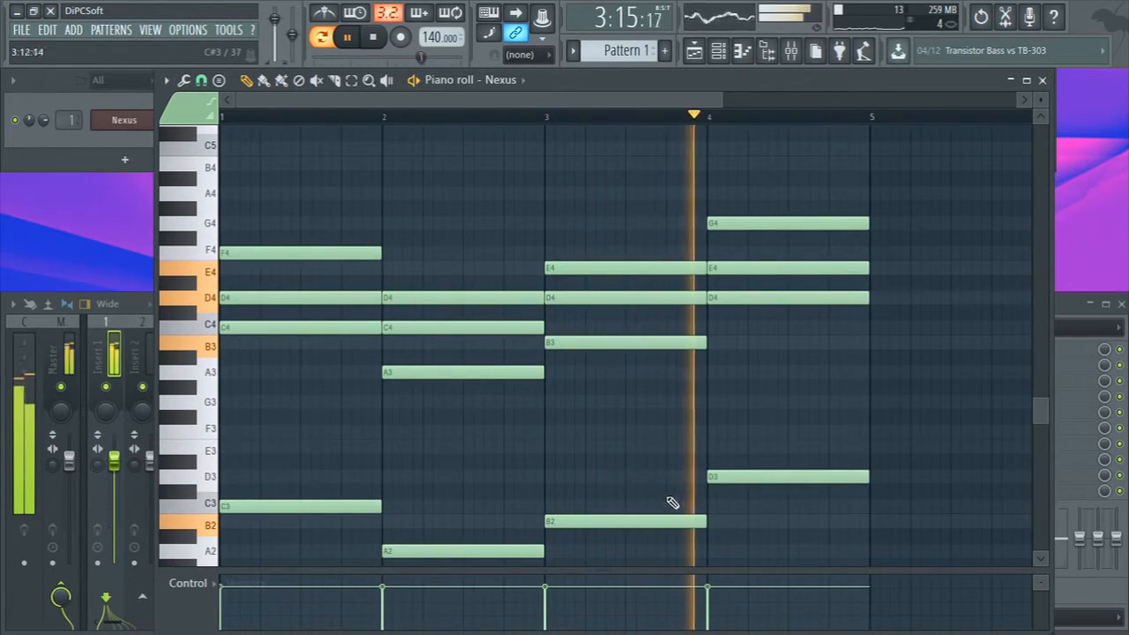
key("space")
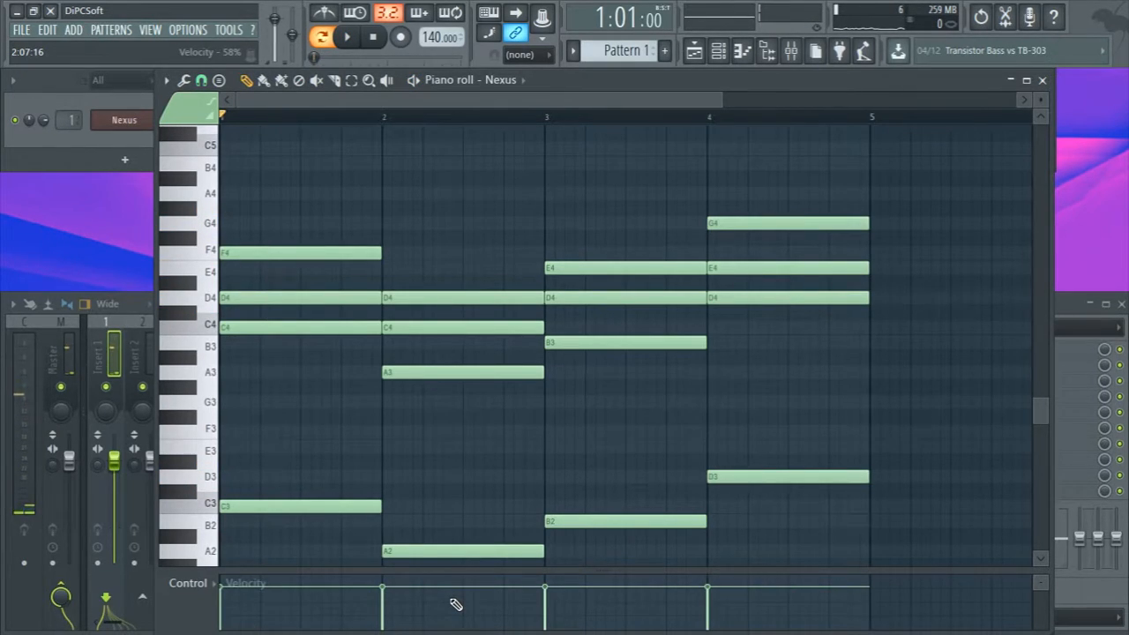
scroll(484, 372, "up", 1)
scroll(493, 373, "down", 4)
scroll(517, 395, "up", 2)
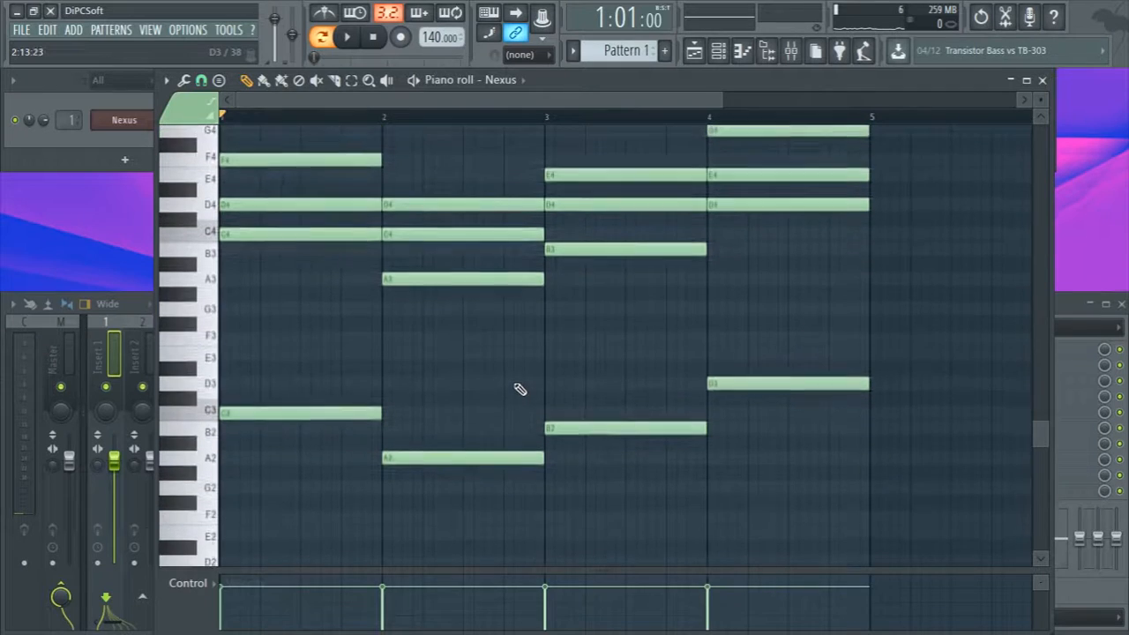
scroll(517, 401, "up", 3)
scroll(598, 436, "down", 3)
scroll(579, 445, "up", 3)
scroll(590, 429, "down", 1)
scroll(613, 375, "up", 2)
scroll(620, 360, "down", 5)
scroll(574, 318, "up", 3)
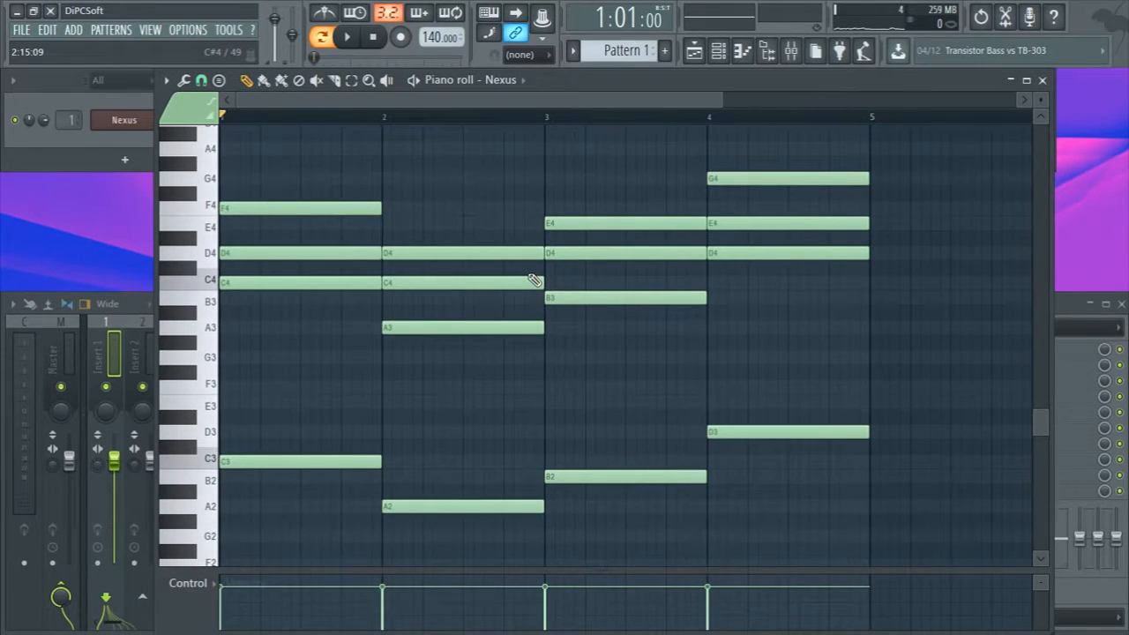
scroll(547, 313, "up", 4)
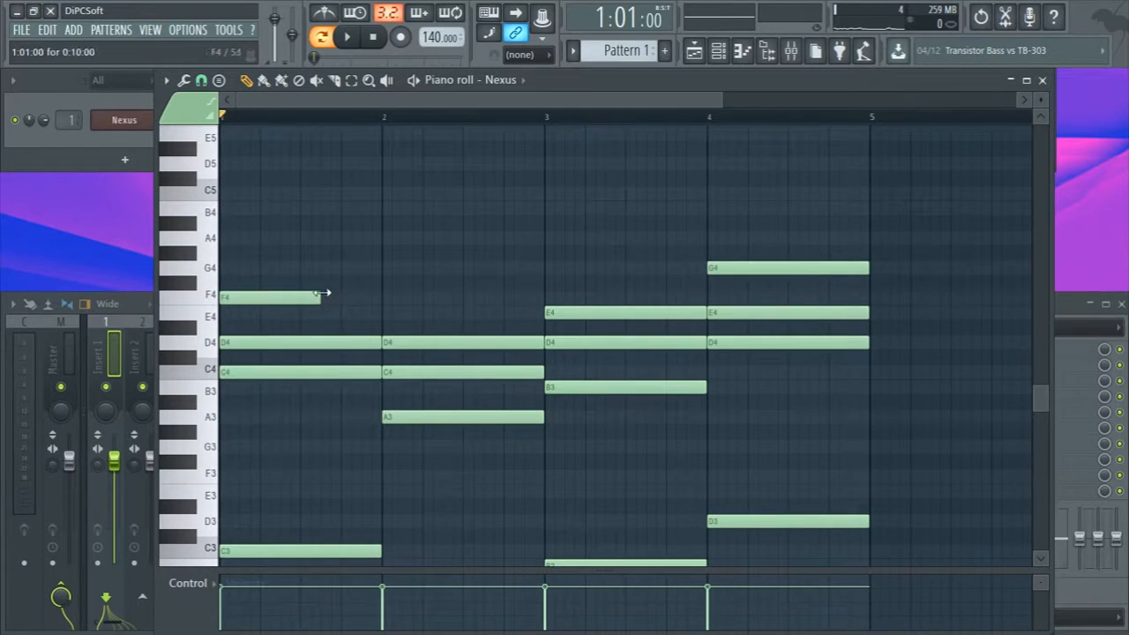
scroll(391, 308, "down", 7)
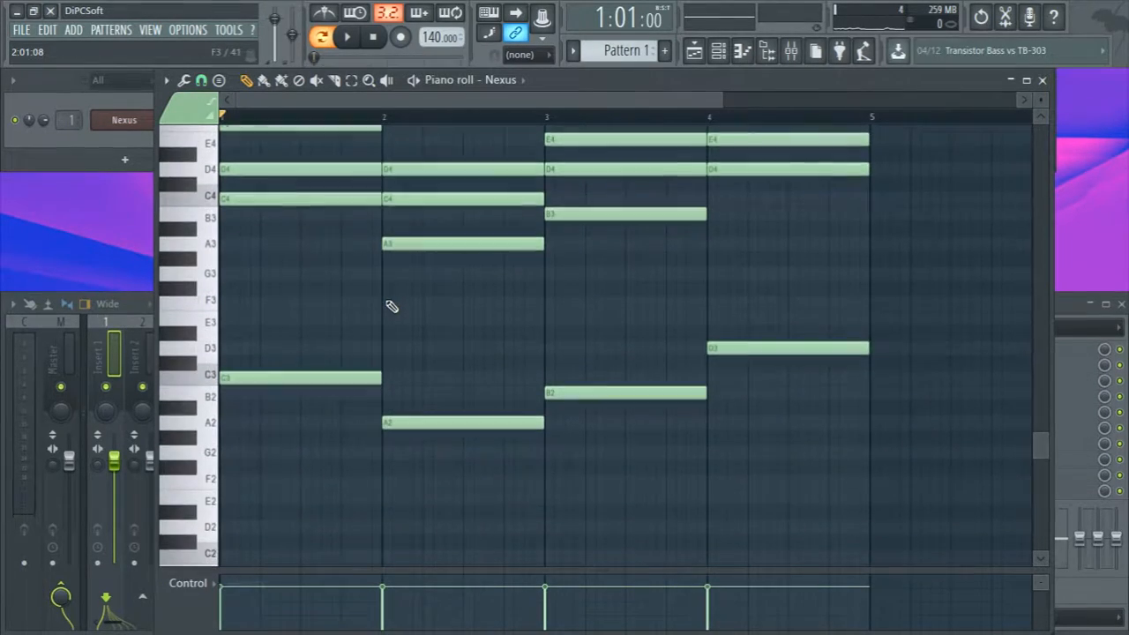
scroll(391, 308, "up", 3)
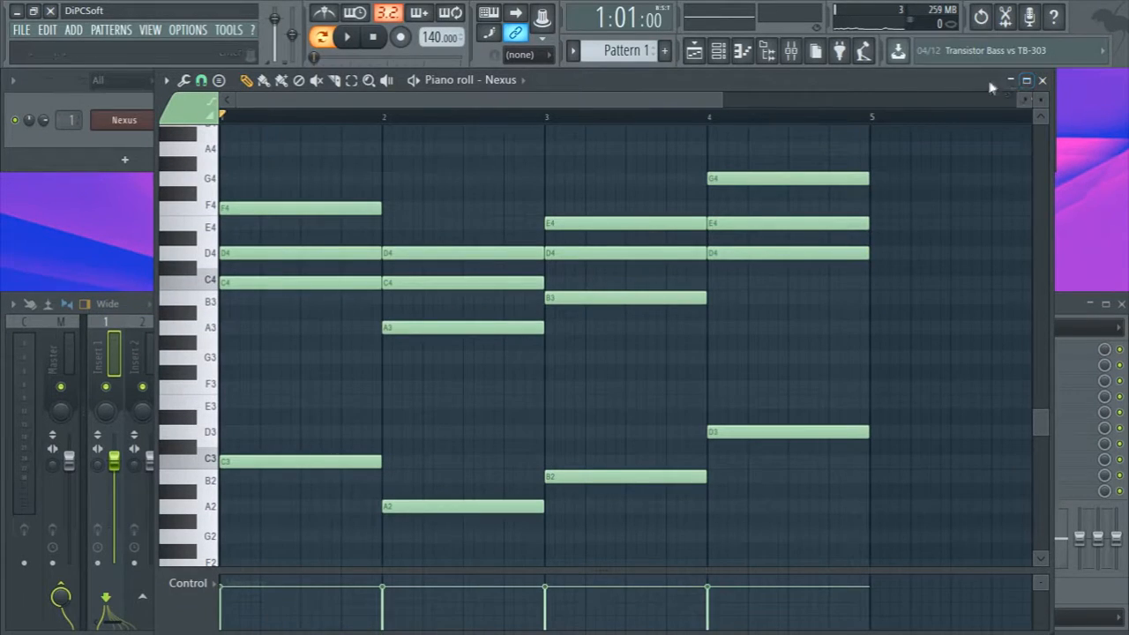
Add a second Nexus channel and load the BA Basic Sine preset from the Bass category
left_click(1010, 80)
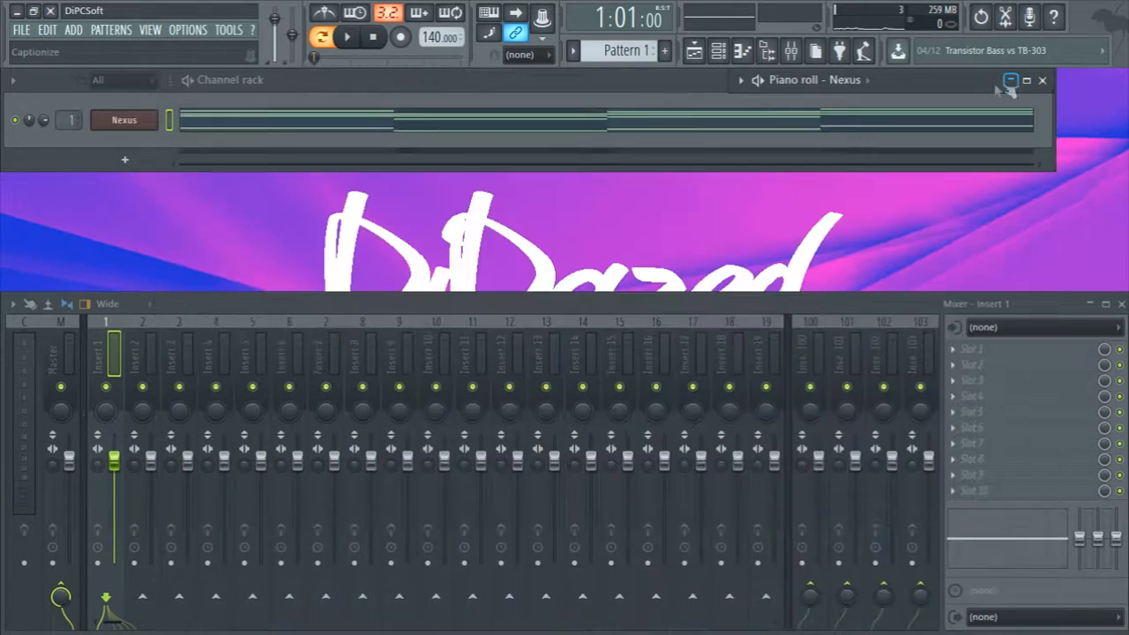
left_click(133, 152)
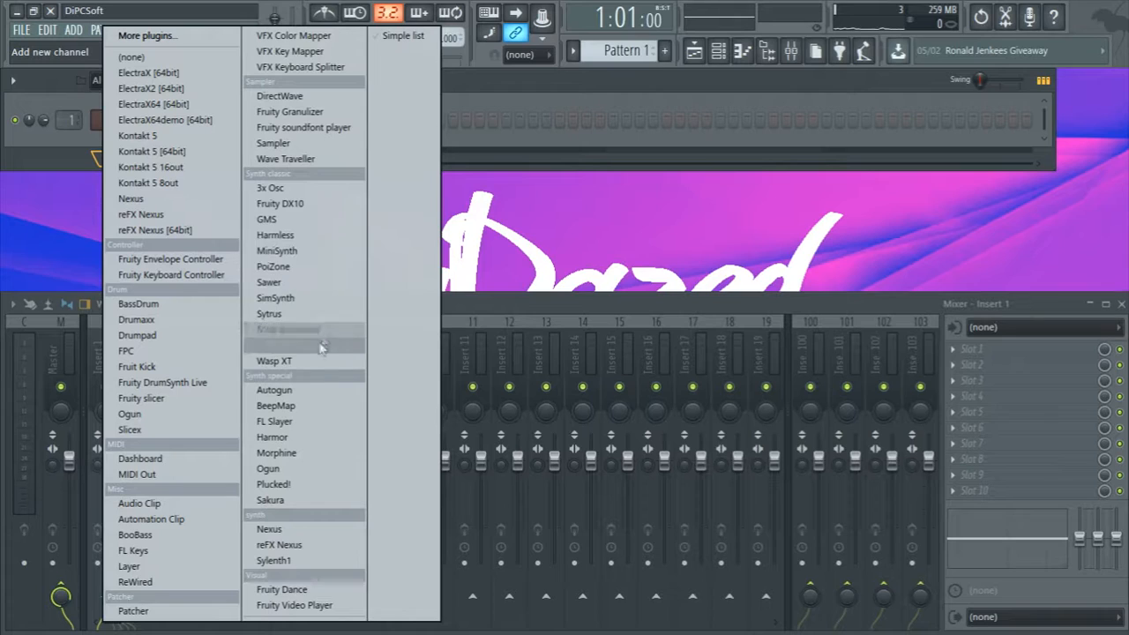
left_click(269, 529)
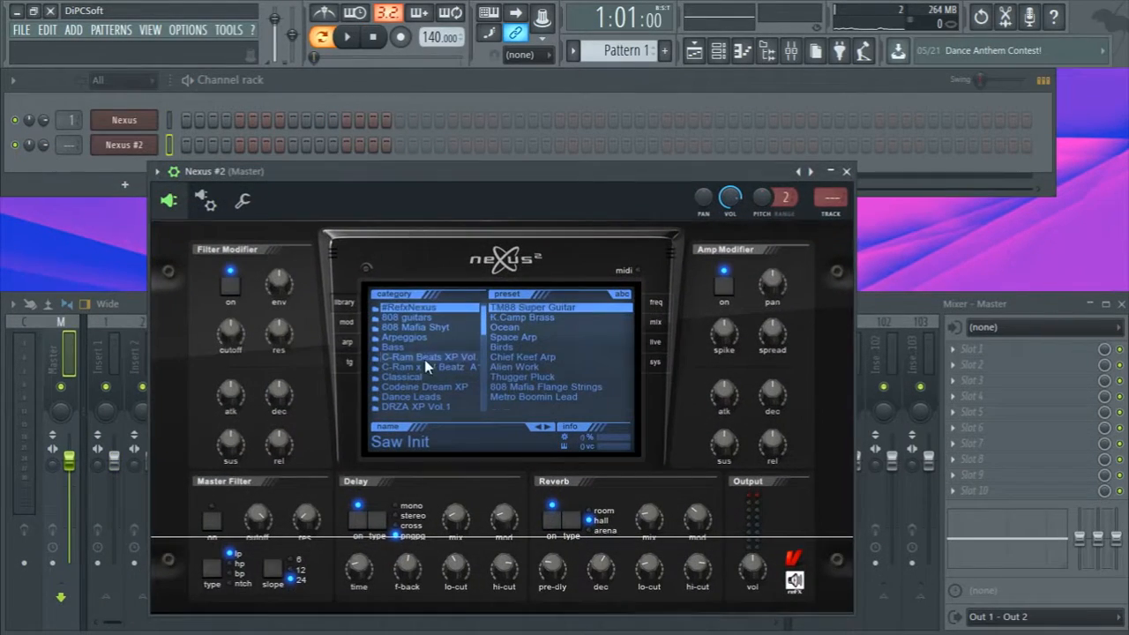
left_click(424, 348)
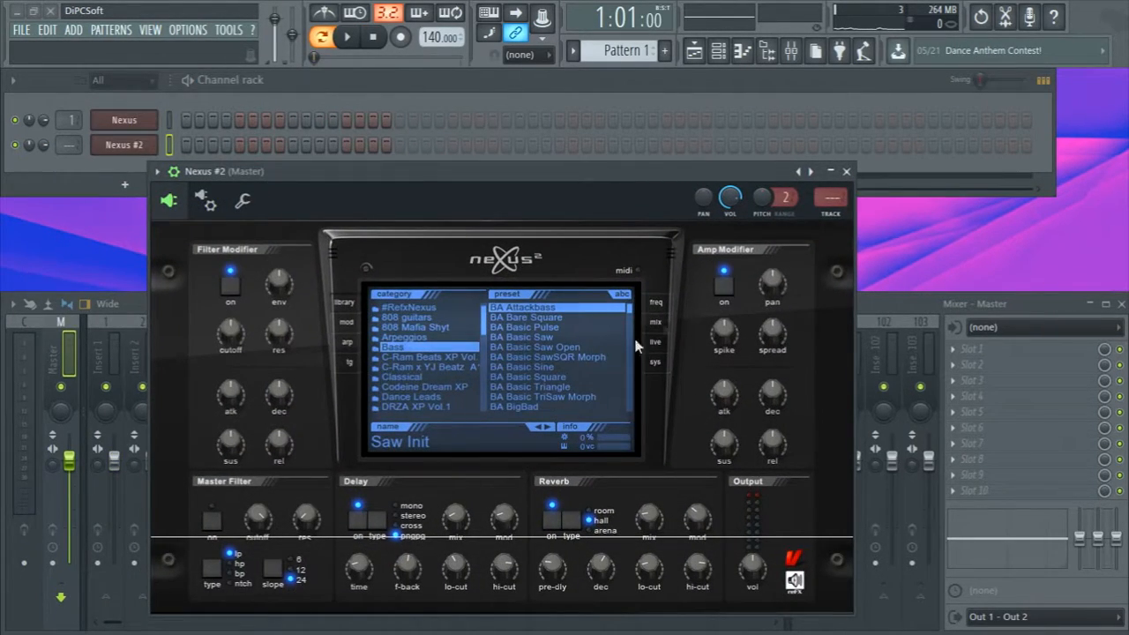
left_click(594, 367)
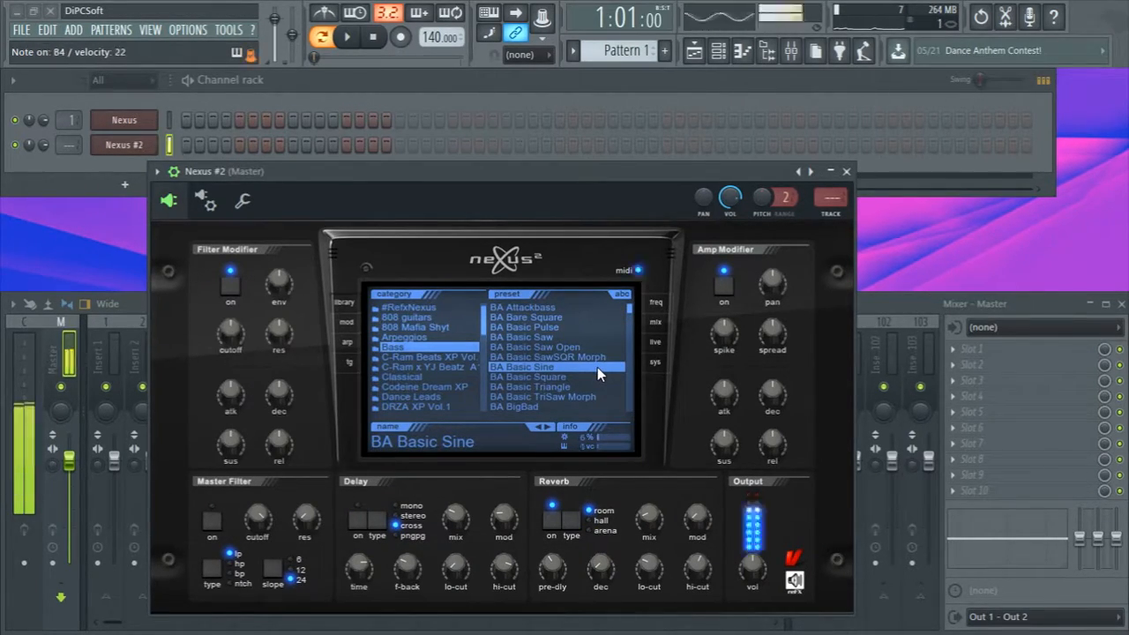
Look through the system, frequency and arpeggiator pages of the new Nexus and close the plugin window
left_click(657, 362)
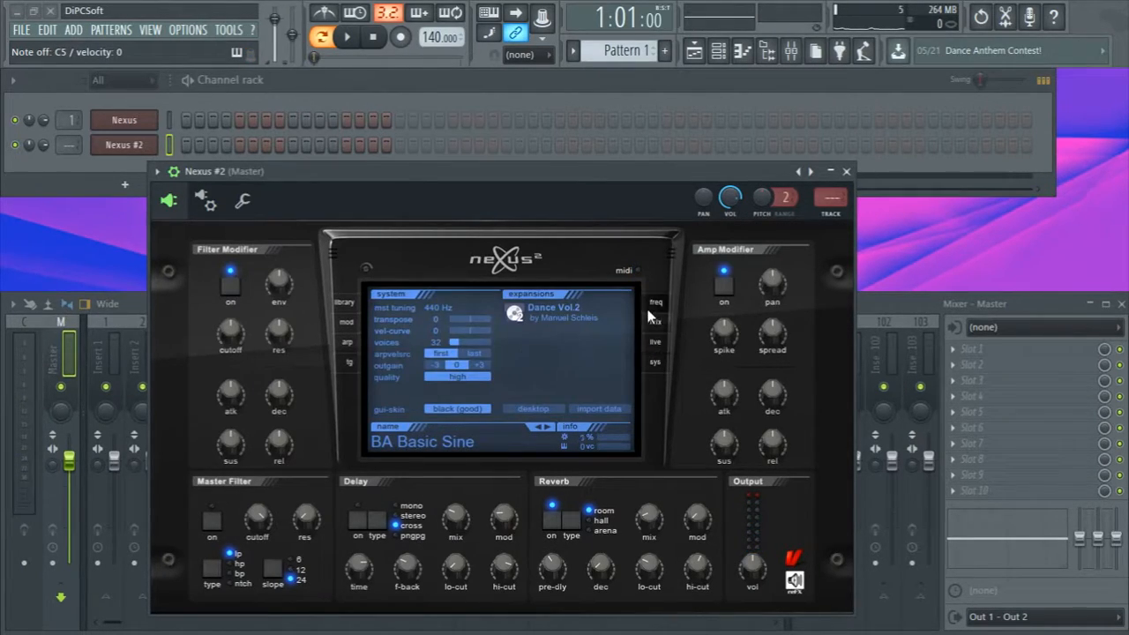
left_click(655, 304)
left_click(347, 343)
left_click(846, 172)
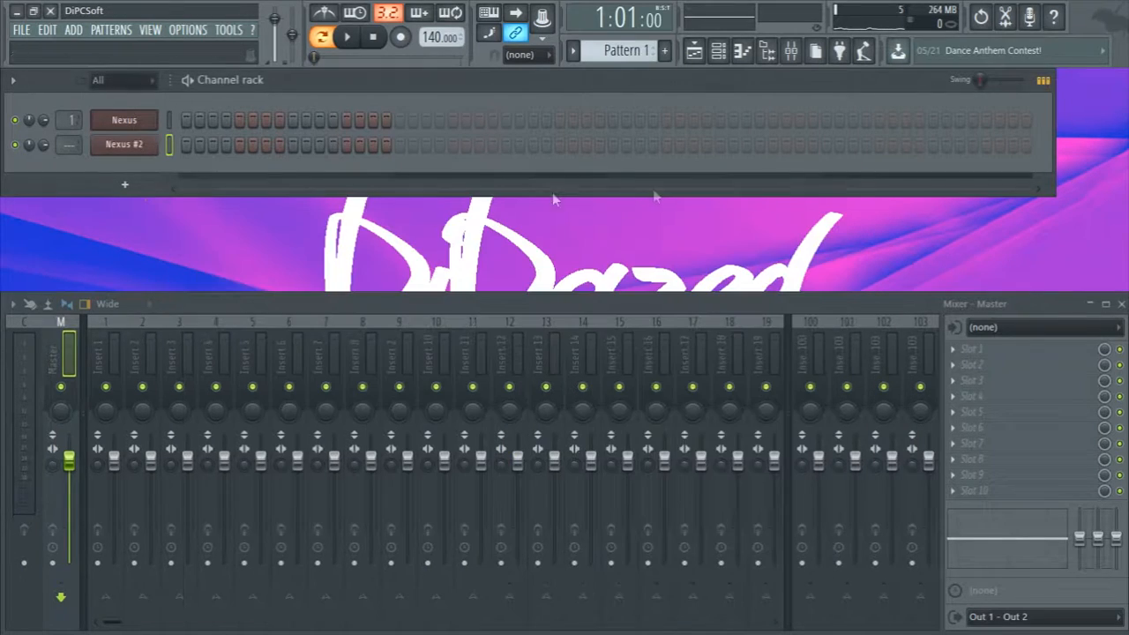
Open the piano roll of Nexus #2 and move its window to the middle of the workspace
right_click(155, 149)
left_click(176, 144)
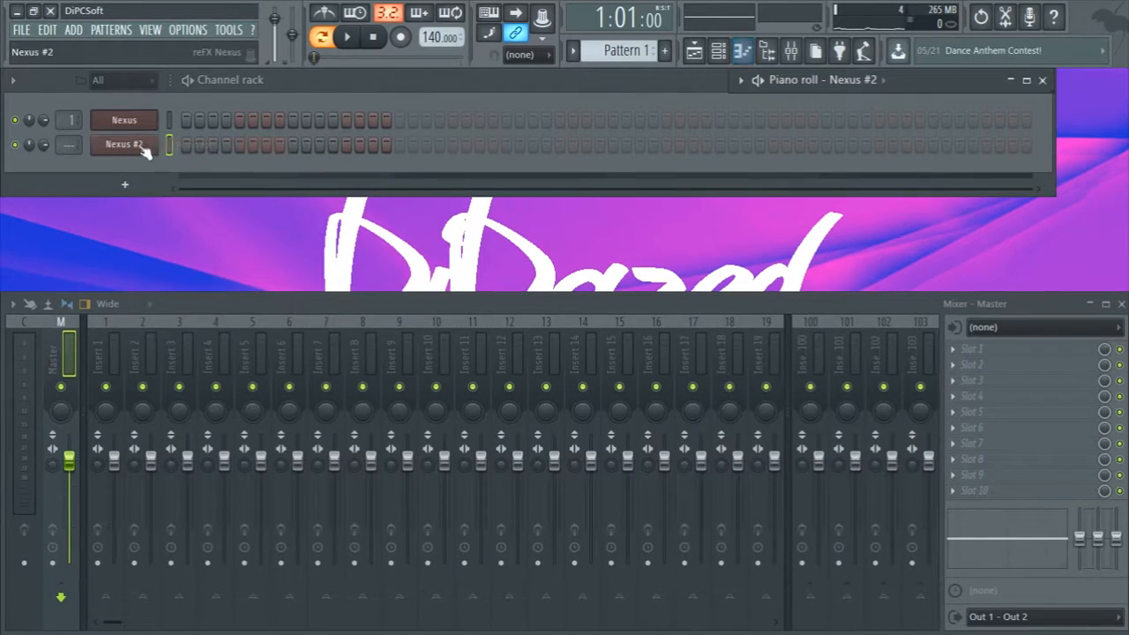
left_click(146, 152)
right_click(145, 145)
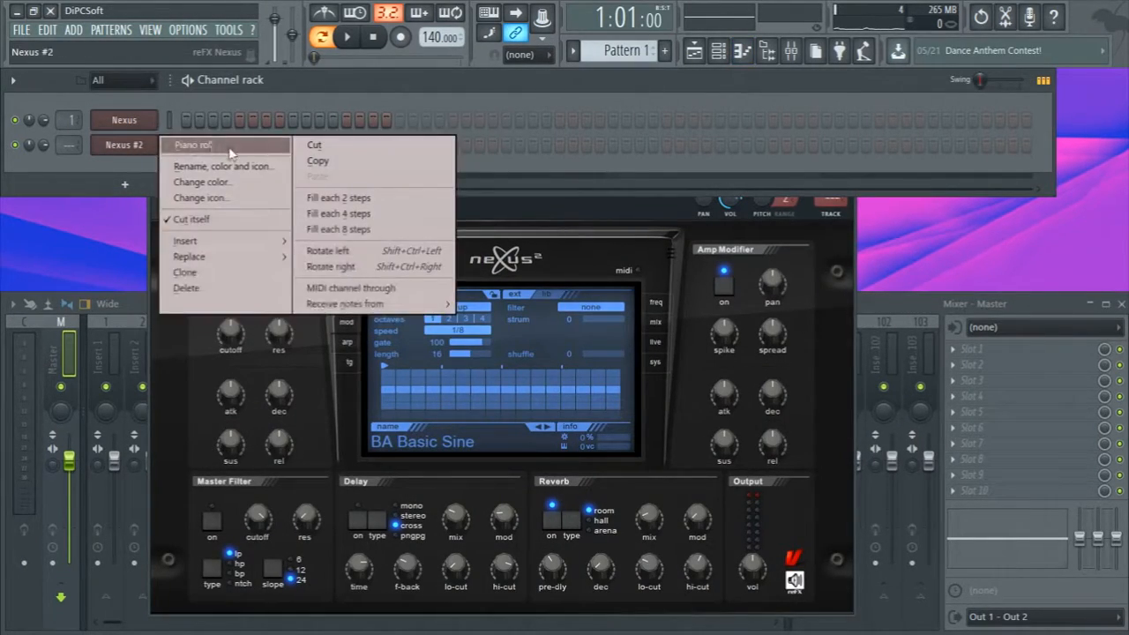
left_click(203, 146)
left_click_drag(1122, 79, 546, 84)
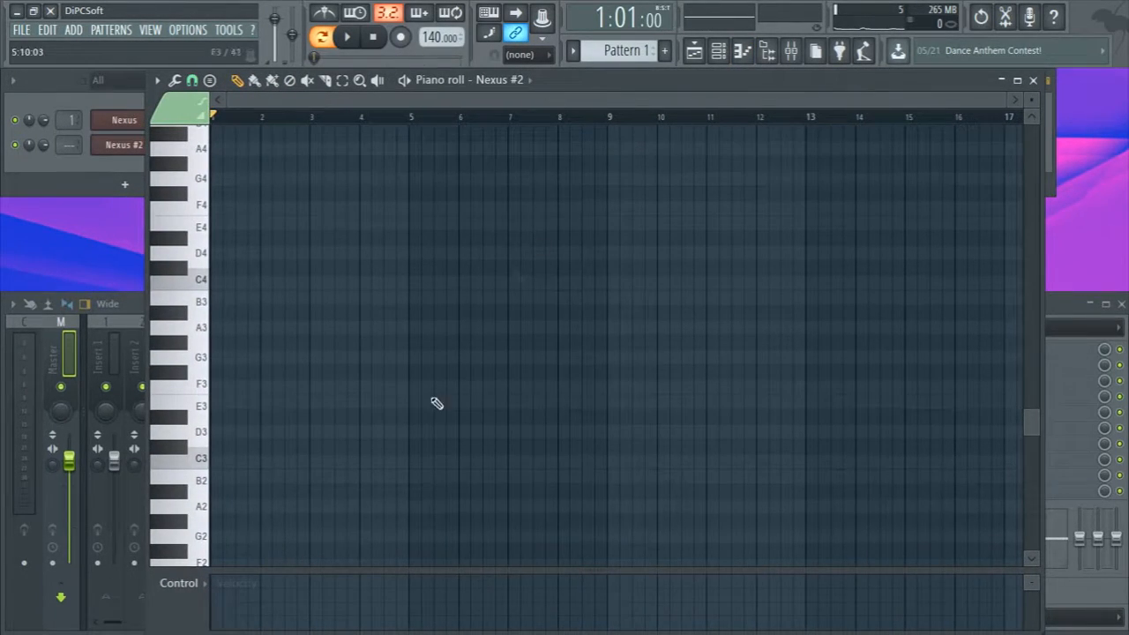
key("F5")
left_click(695, 52)
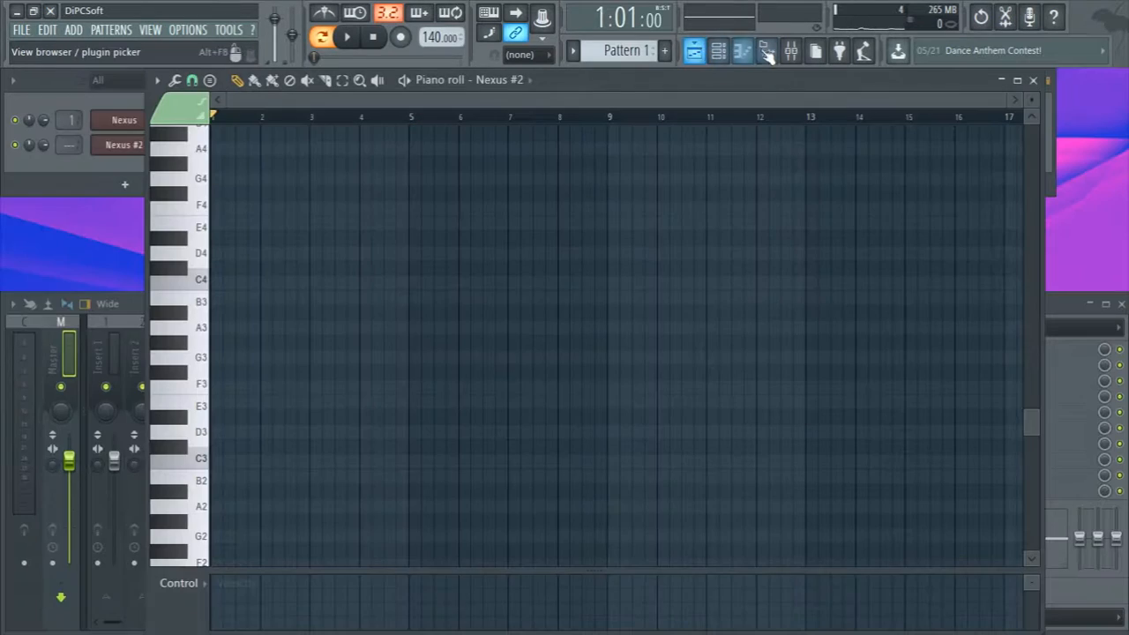
Draw one-bar bass notes C4, A3, D4 and F4 in bars 1 to 4 and play them back
scroll(406, 264, "up", 4)
left_click_drag(518, 103, 362, 104)
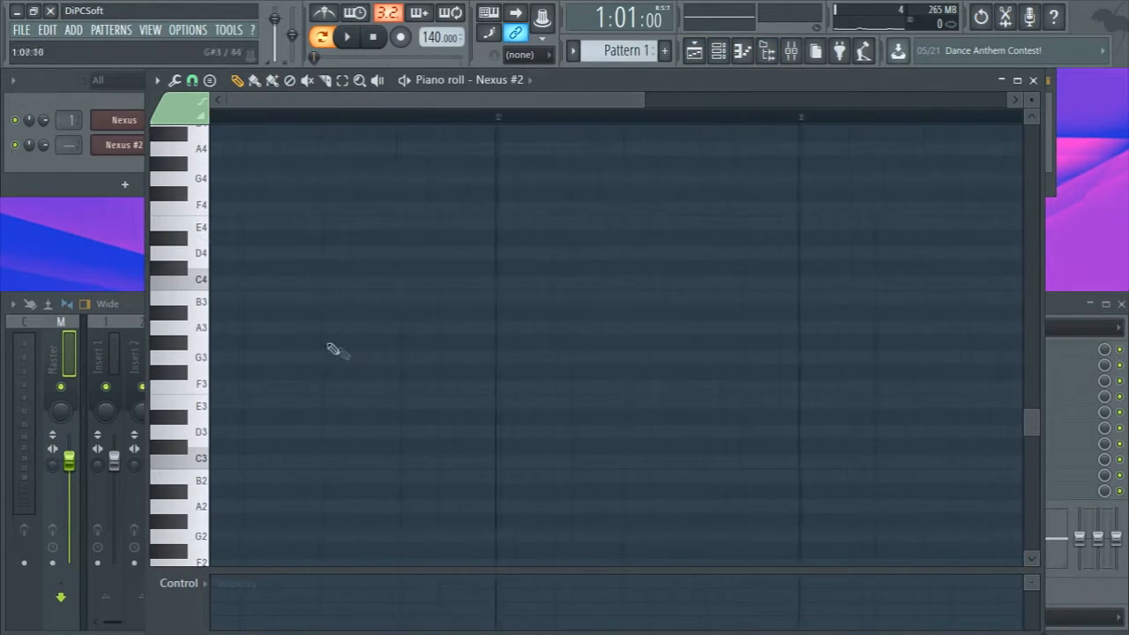
scroll(286, 464, "down", 3)
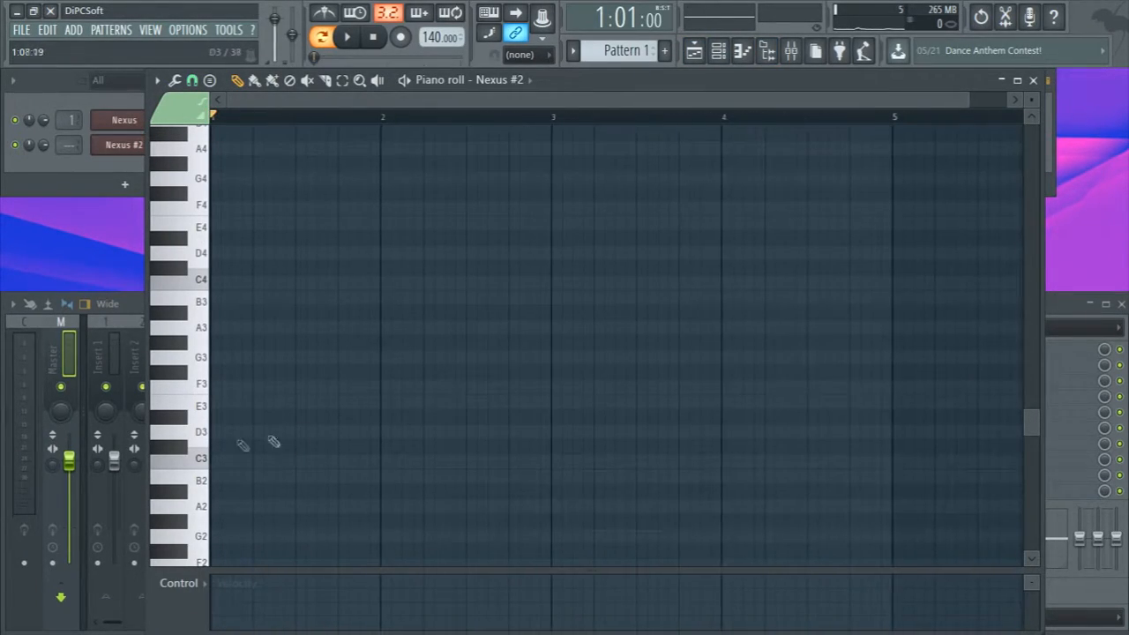
scroll(250, 446, "up", 3)
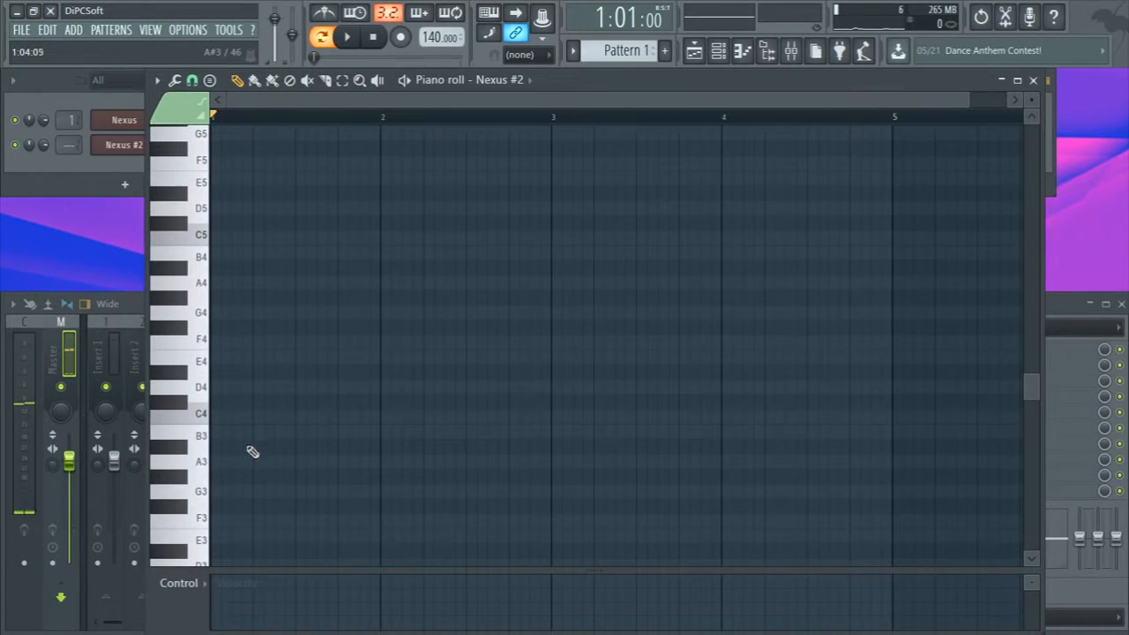
left_click(231, 417)
key("space")
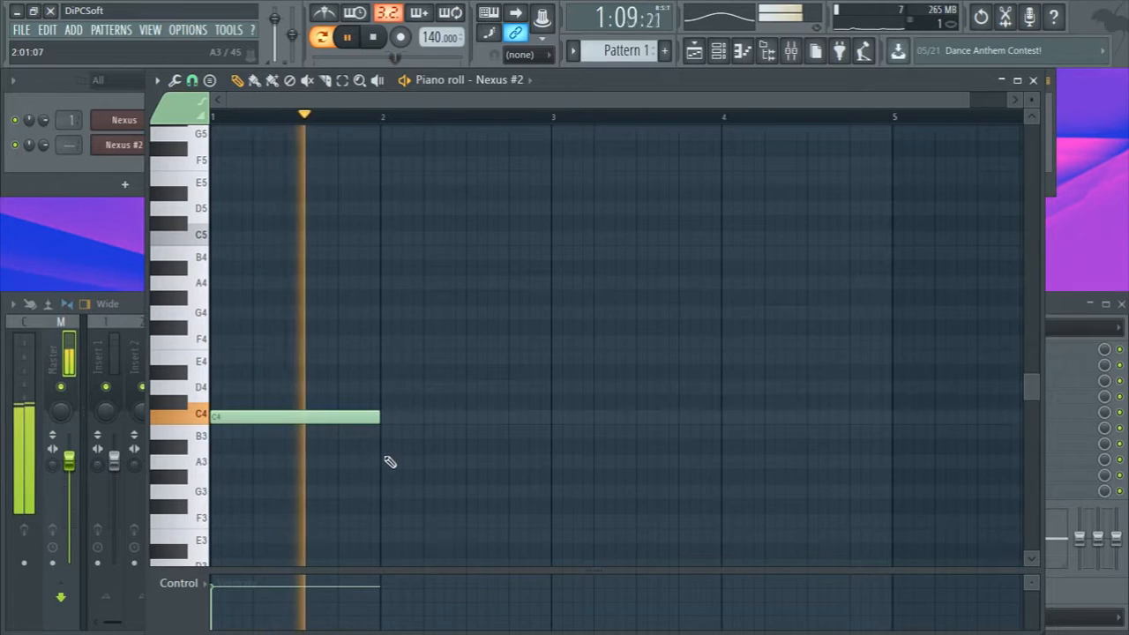
left_click(385, 461)
left_click_drag(383, 459, 382, 458)
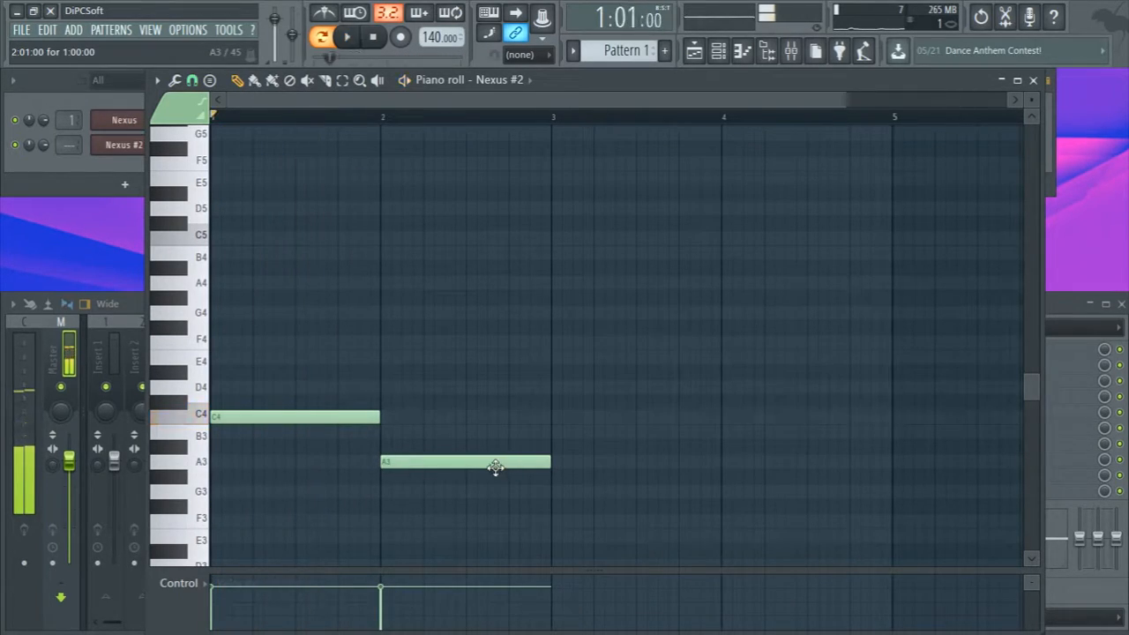
left_click(553, 386)
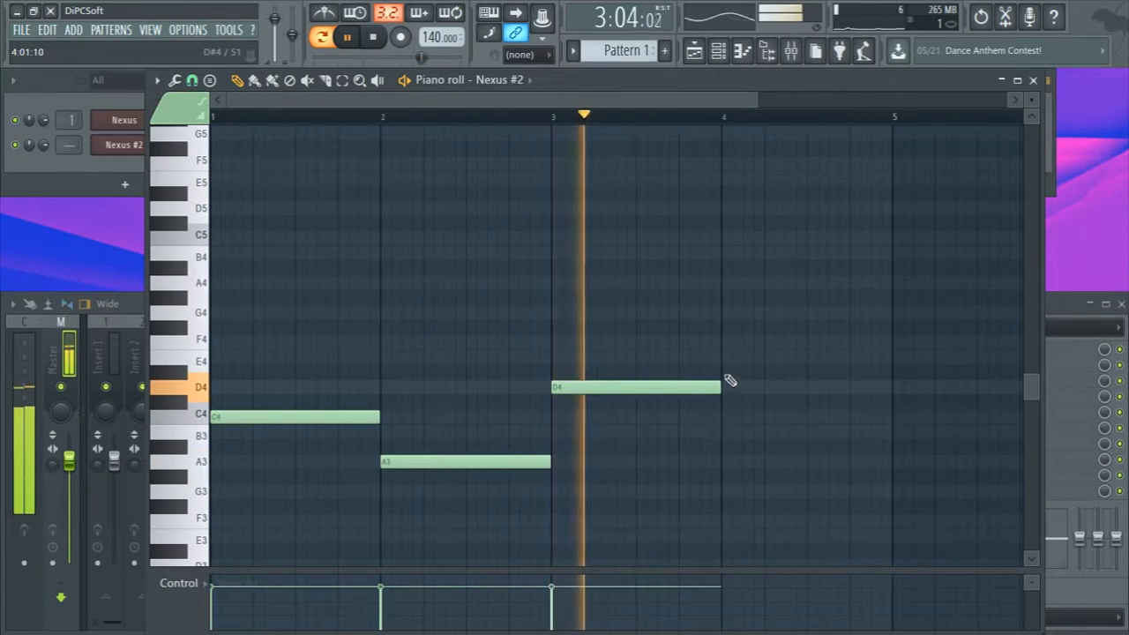
left_click(723, 342)
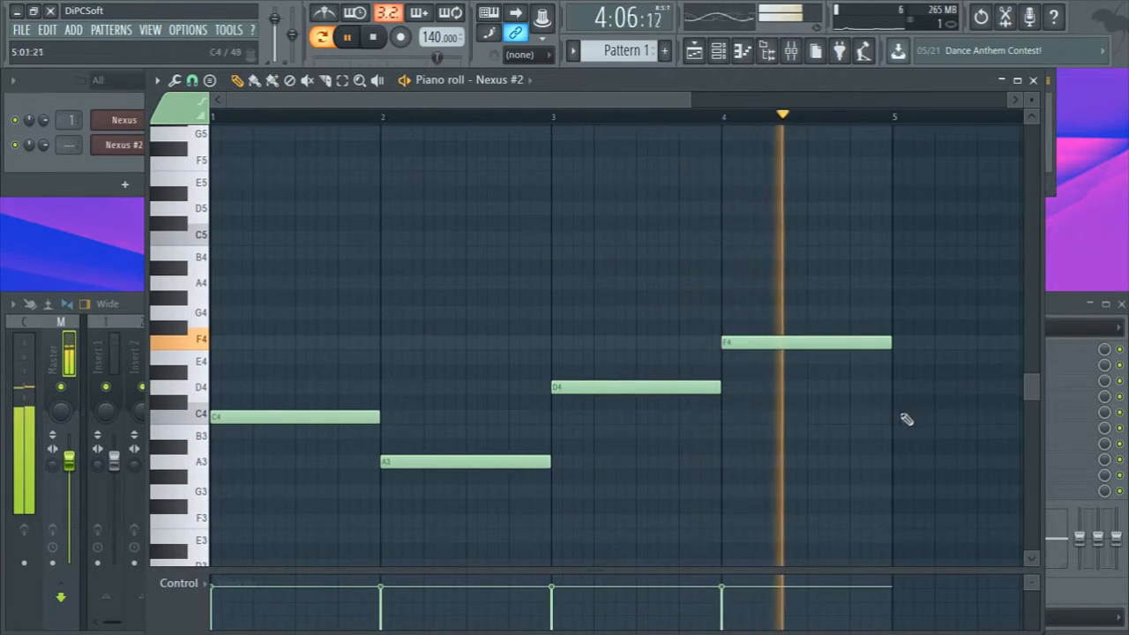
key("space")
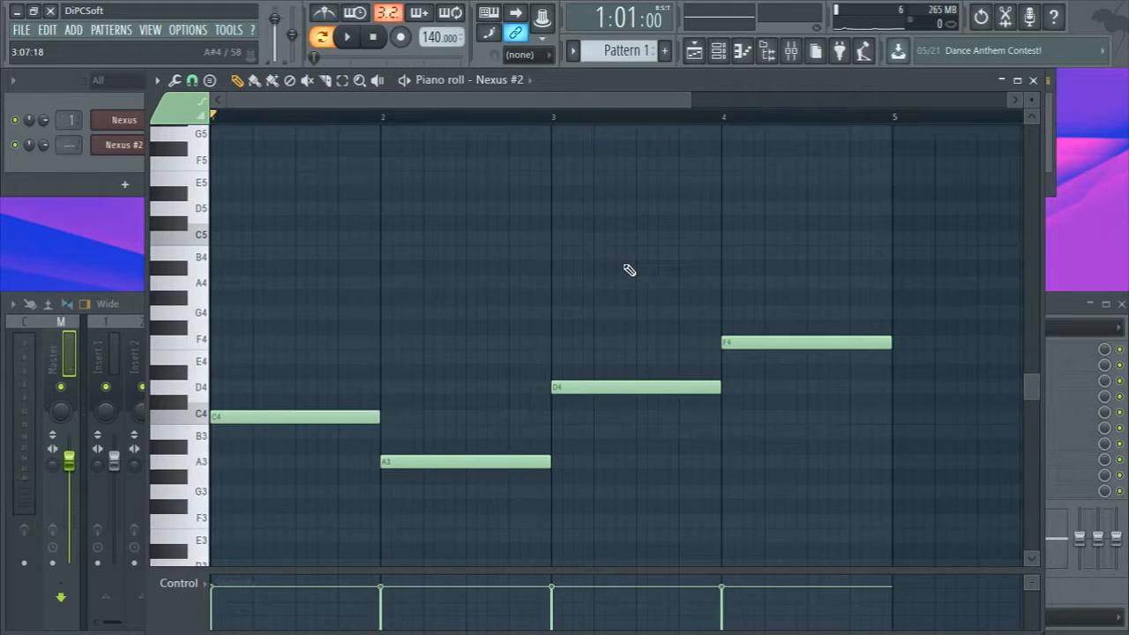
Copy the four bass notes of Nexus #2 into the first Nexus channel
left_click(1001, 80)
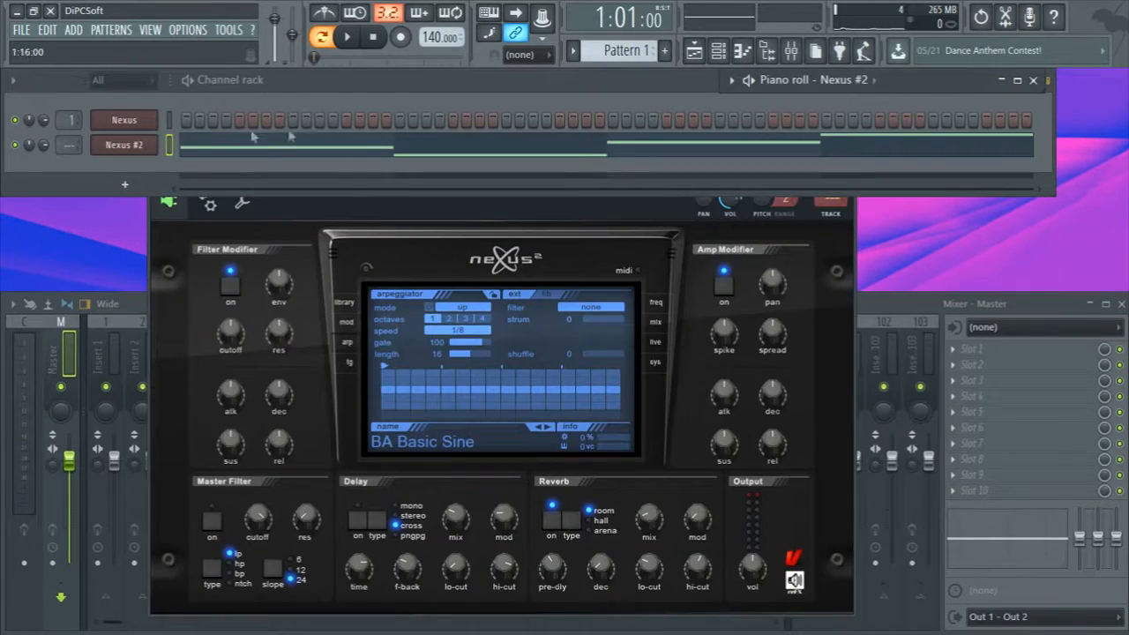
left_click(168, 120)
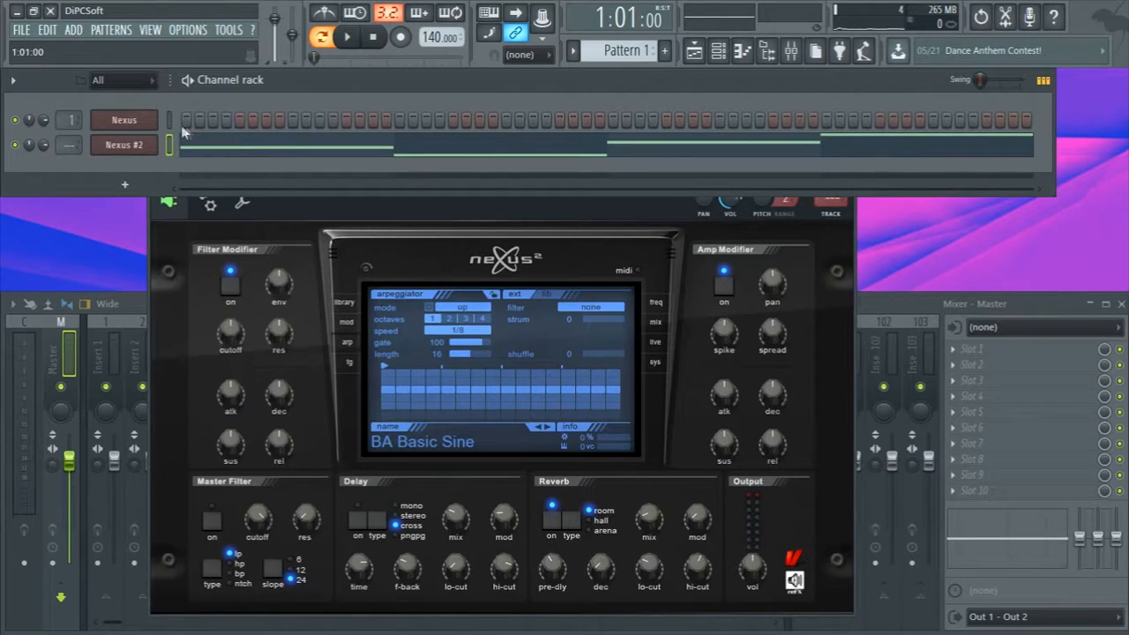
key("ctrl+v")
Open the piano roll of the first Nexus channel and move its window to the middle of the workspace
right_click(118, 126)
left_click(183, 125)
right_click(134, 123)
left_click(194, 121)
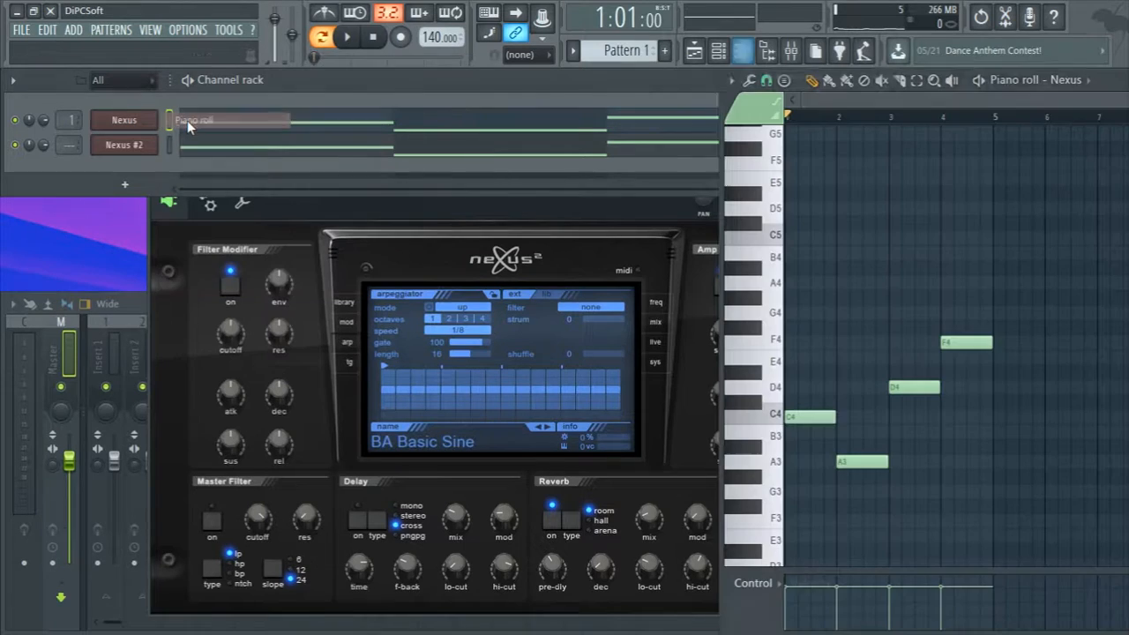
left_click_drag(1065, 88, 369, 106)
Add one-bar notes D4 and F4 above the root in bar 1, and B3 and D4 in bar 2
scroll(604, 300, "up", 4)
left_click(267, 386)
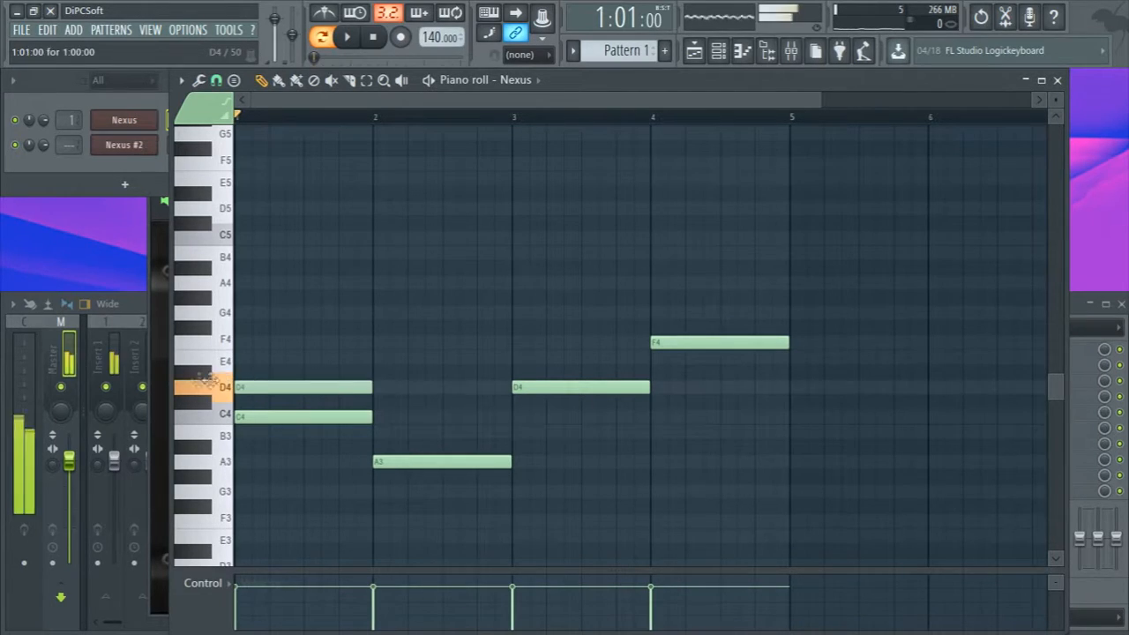
left_click(259, 343)
left_click_drag(373, 416, 380, 387)
left_click(380, 403)
Add E4 and G4 in bar 3 and G4 and A#4 in bar 4, then play back the four chords
left_click(517, 356)
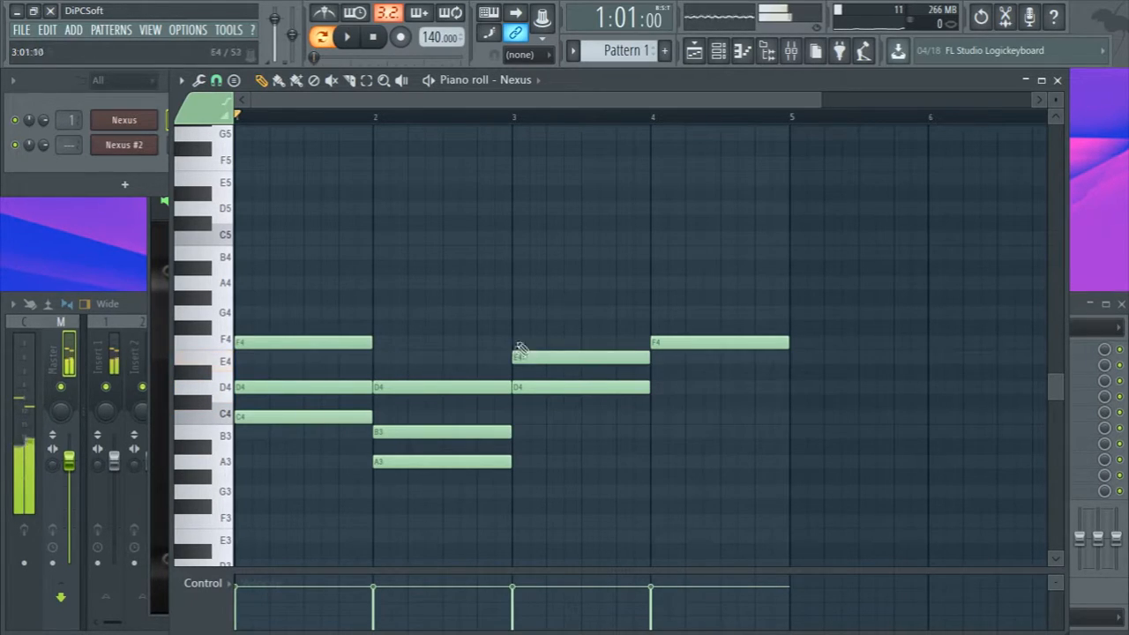
left_click(515, 310)
left_click(667, 313)
left_click_drag(668, 312, 652, 270)
left_click(652, 284)
key("space")
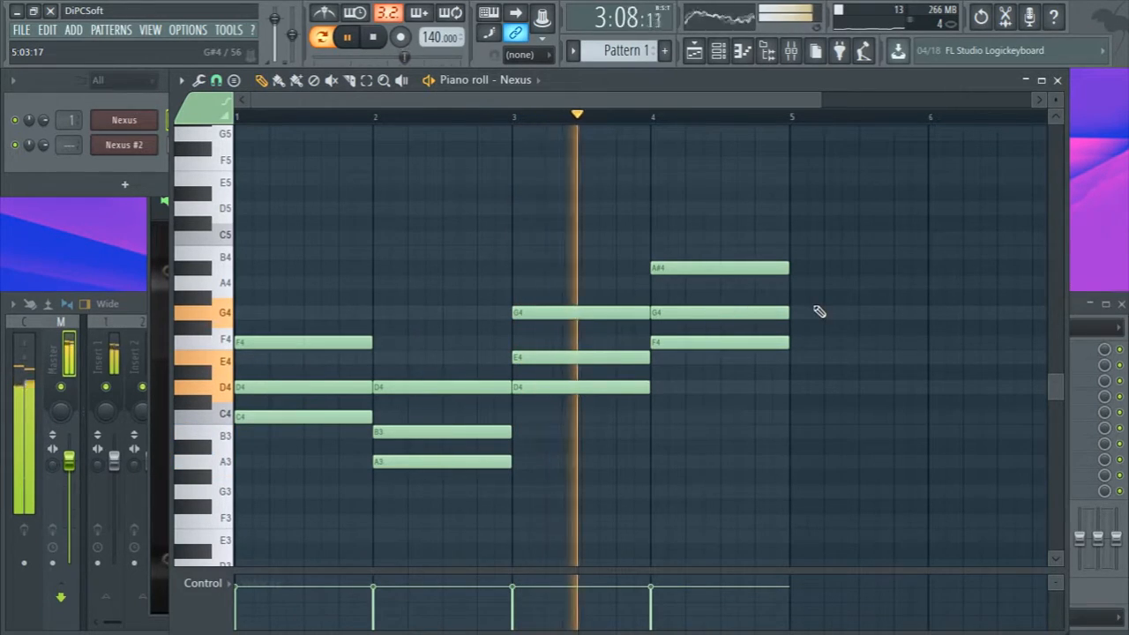
key("space")
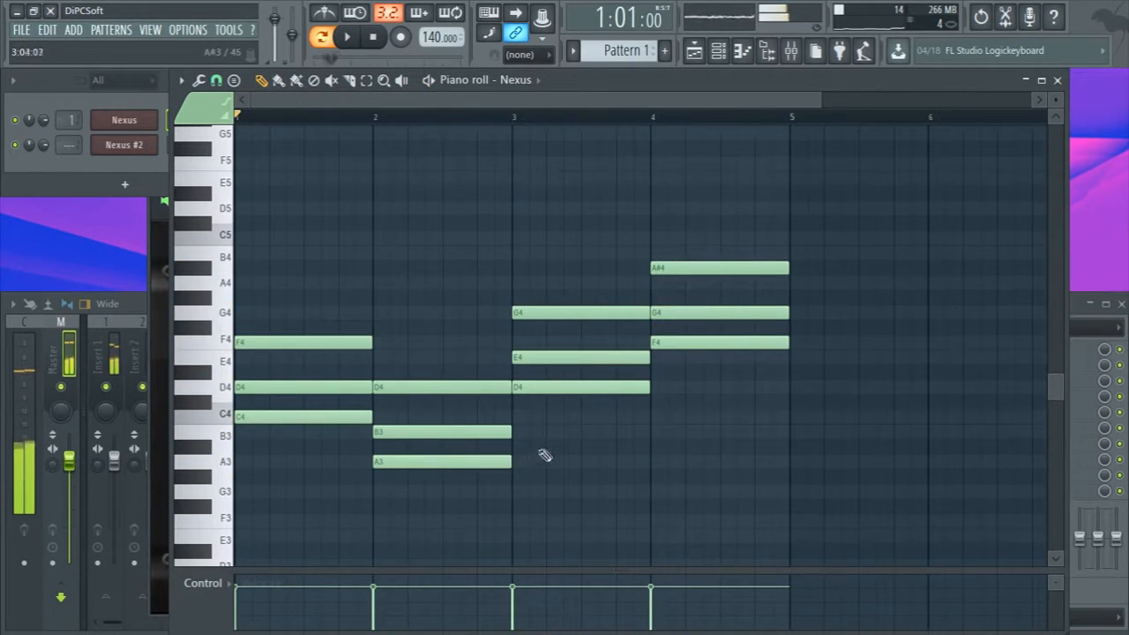
Raise the middle note of the bar 2 chord to C4 and that of the bar 3 chord to F4
left_click(515, 433)
key("Up")
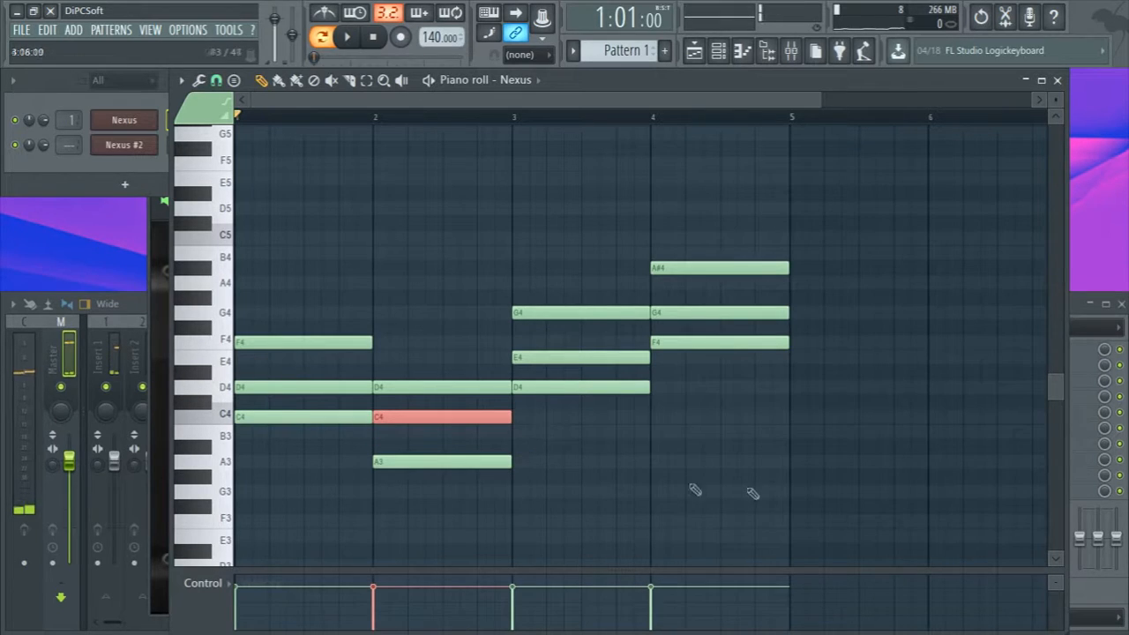
left_click(584, 357)
key("Up")
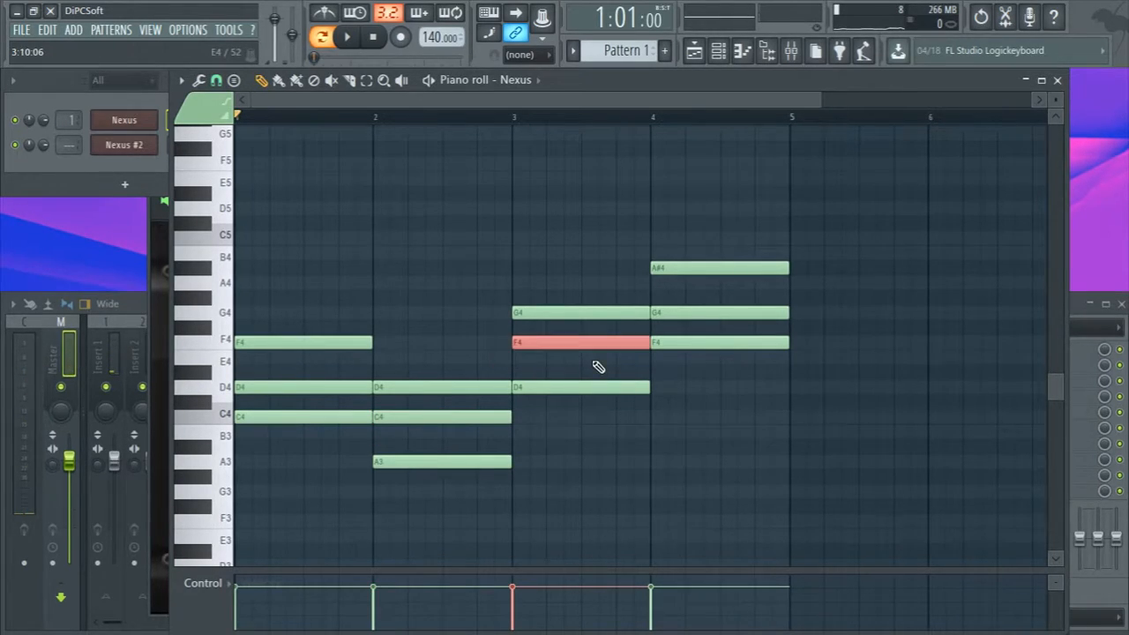
Play back the revised four-chord progression from the start
key("space")
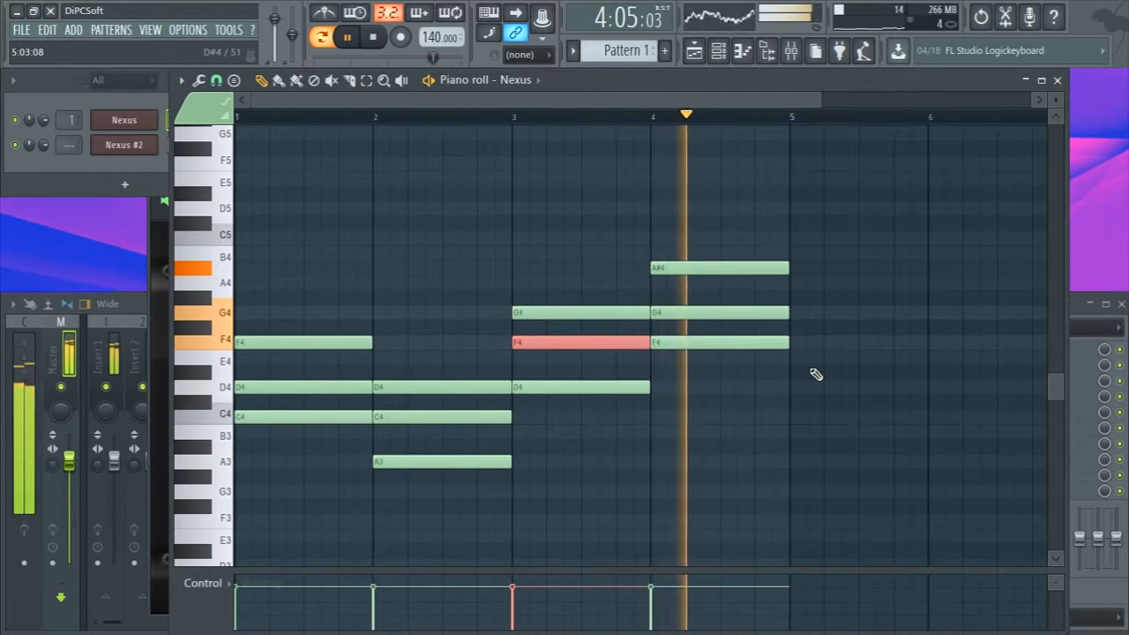
key("space")
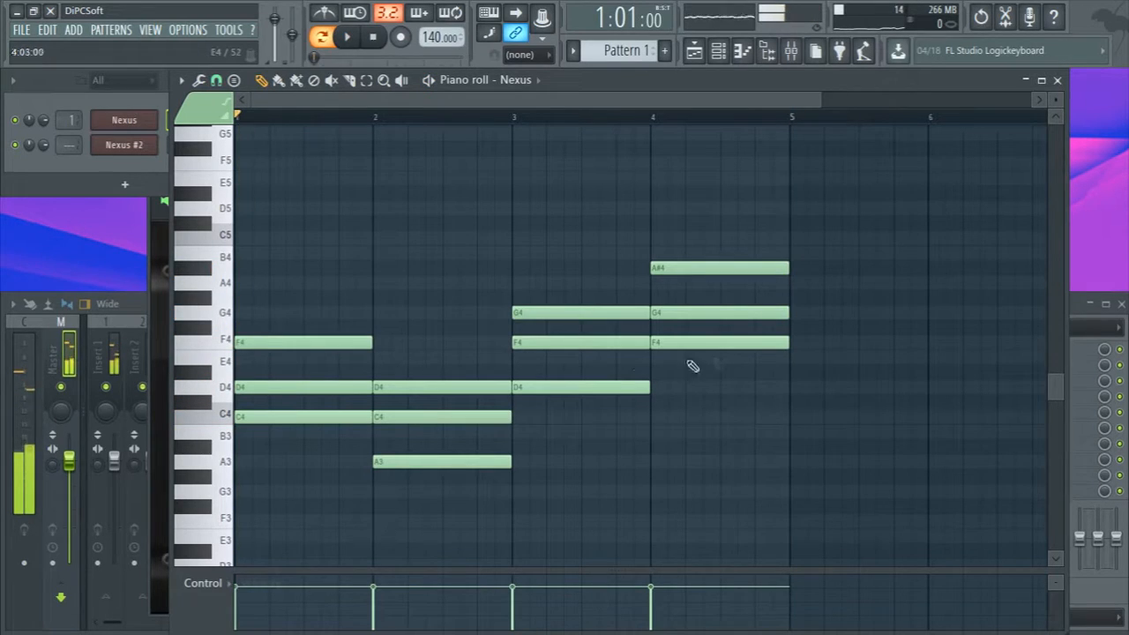
Duplicate the lowest note of each of the four chords one octave lower as bass notes C3, A2, D3 and F3
scroll(550, 433, "down", 1)
left_click(321, 369, "ctrl")
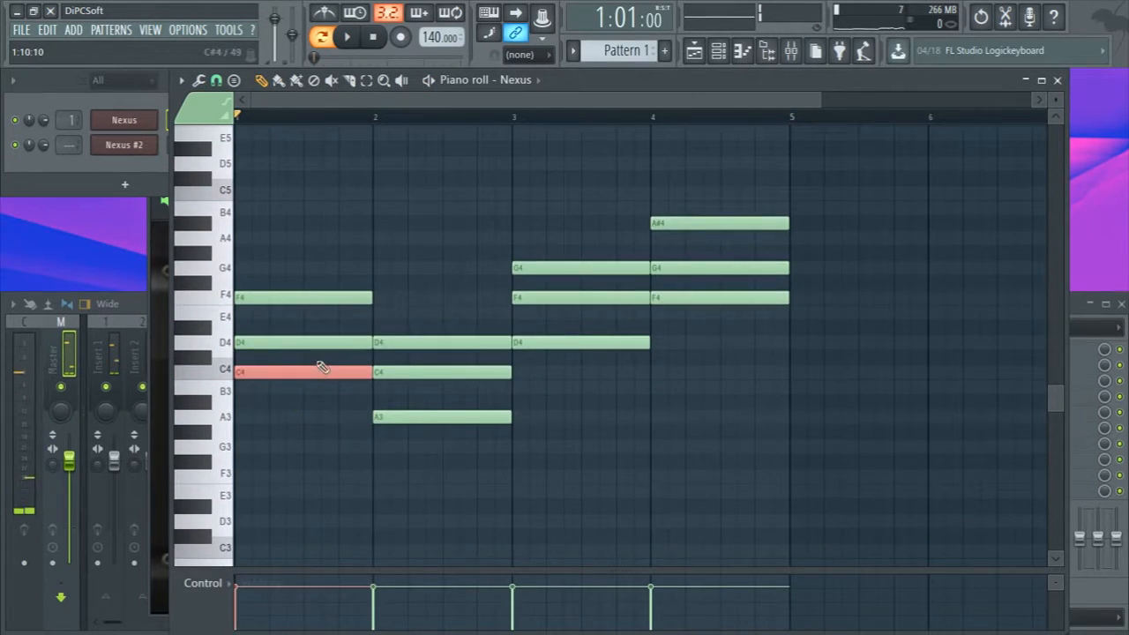
left_click_drag(433, 467, 464, 399)
left_click_drag(609, 367, 619, 337)
left_click_drag(734, 319, 744, 300)
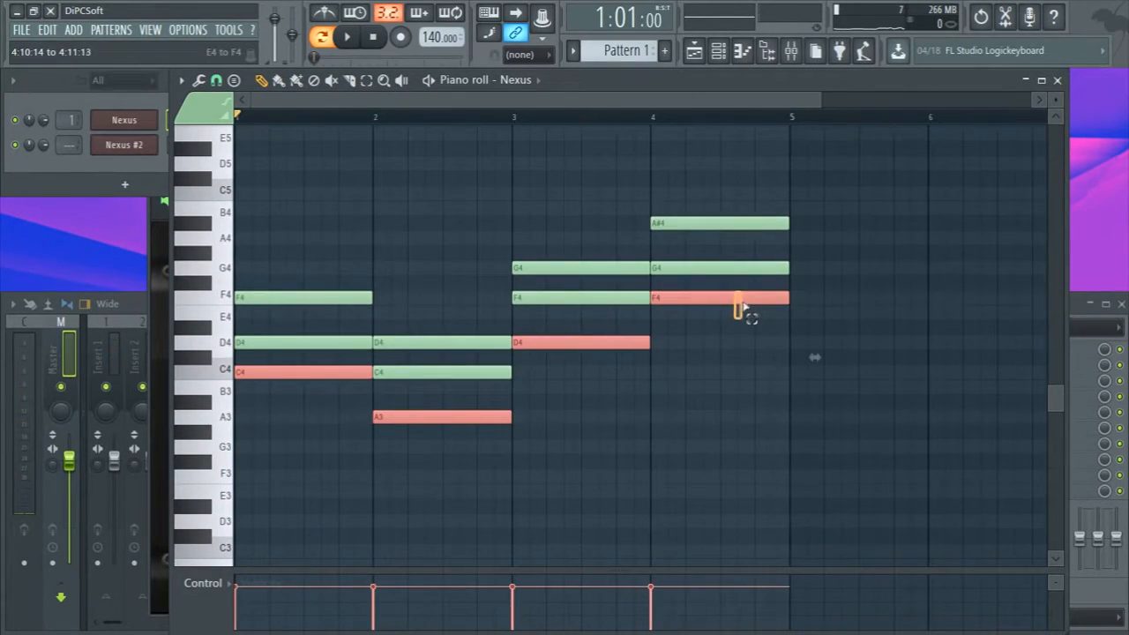
key("shift+Right")
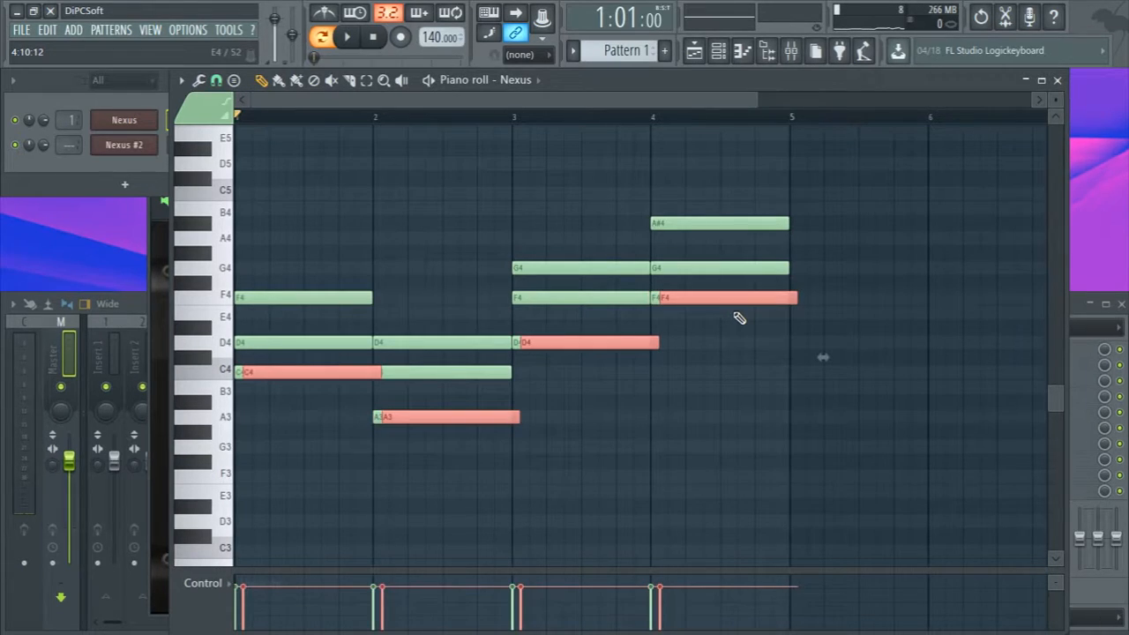
key("shift+Left")
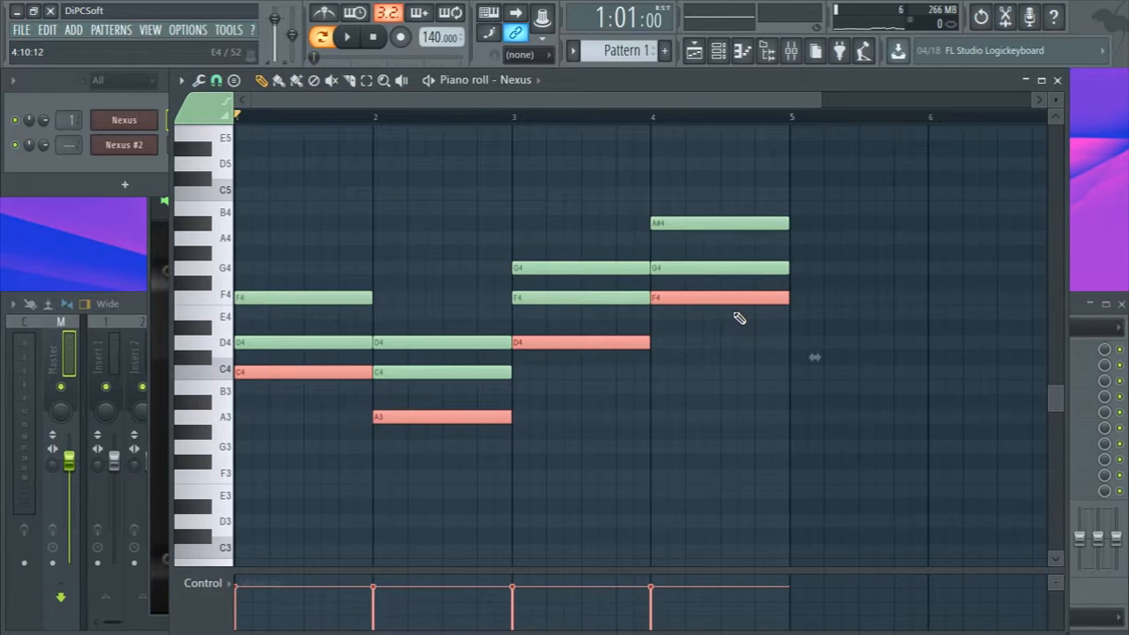
key("ctrl+Down")
key("ctrl+d")
Check the new bass notes and play back the chords with them
scroll(618, 296, "down", 3)
scroll(545, 313, "up", 2)
key("space")
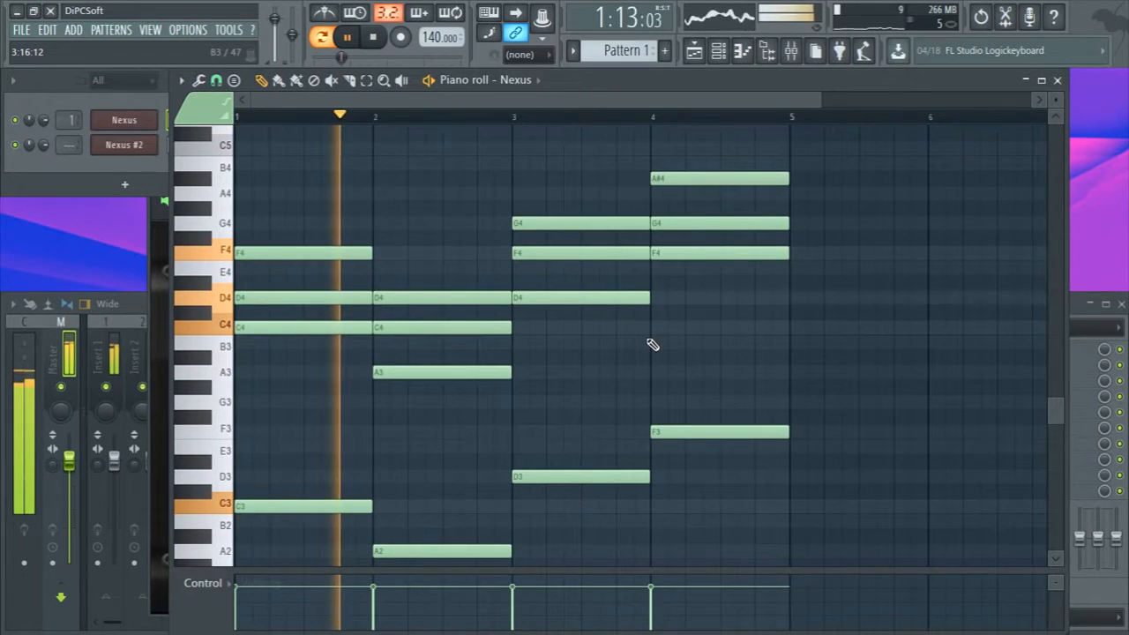
scroll(647, 344, "up", 4)
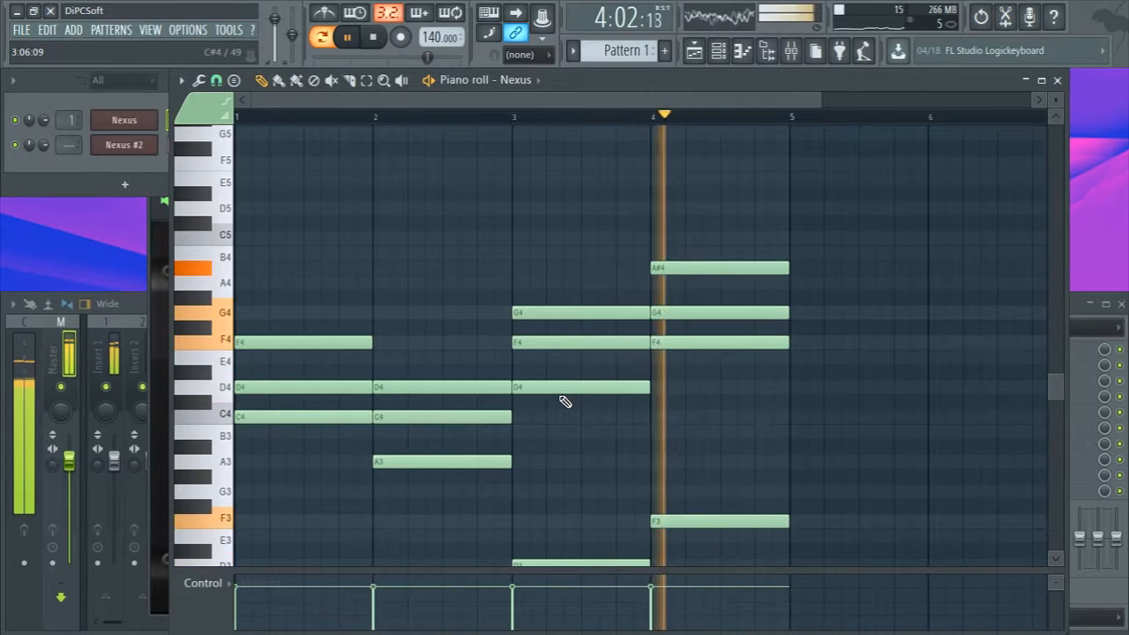
key("space")
Add one-bar top notes G4, E4, A4 and C5 to the chords in bars 1 to 4
scroll(537, 394, "down", 3)
scroll(374, 383, "up", 1)
left_click_drag(273, 258, 286, 266)
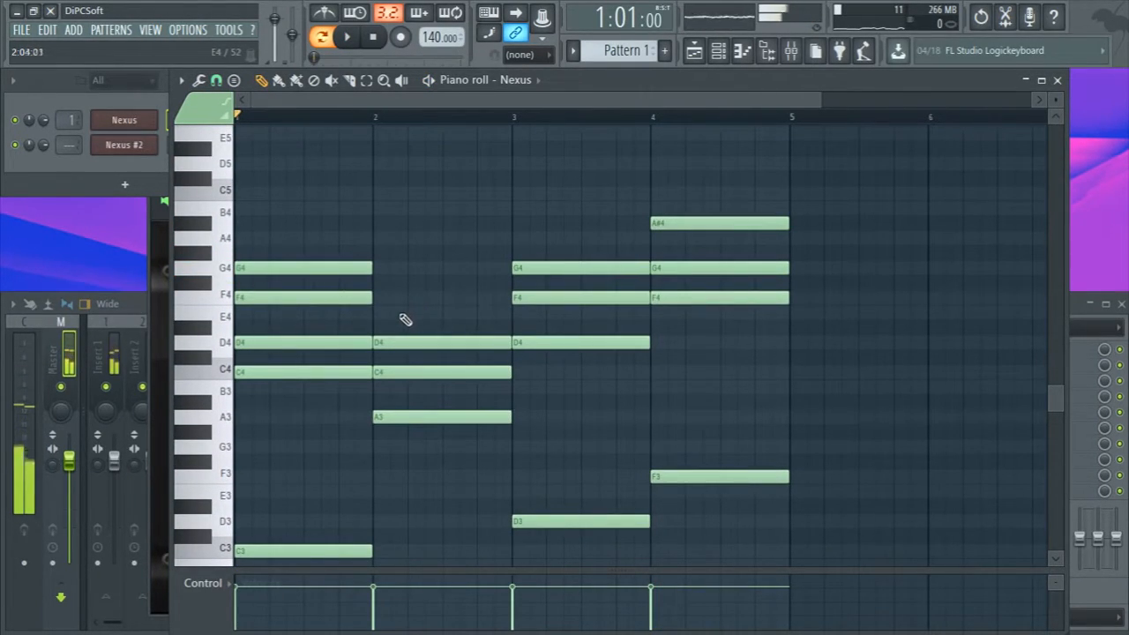
left_click(375, 312)
left_click(517, 237)
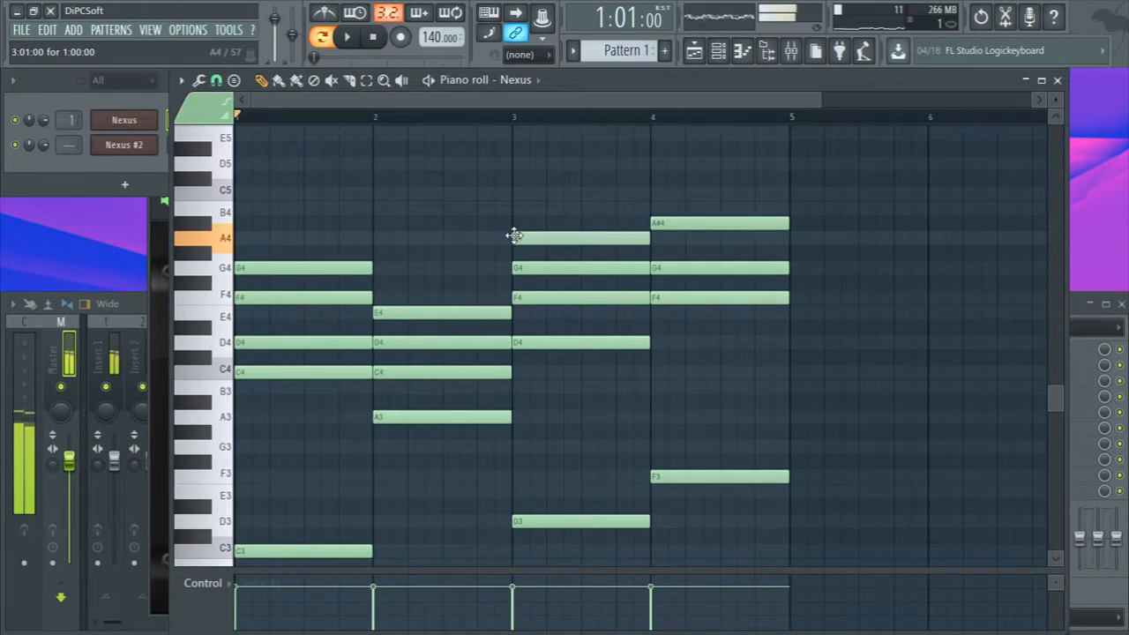
scroll(657, 282, "up", 1)
left_click(653, 237)
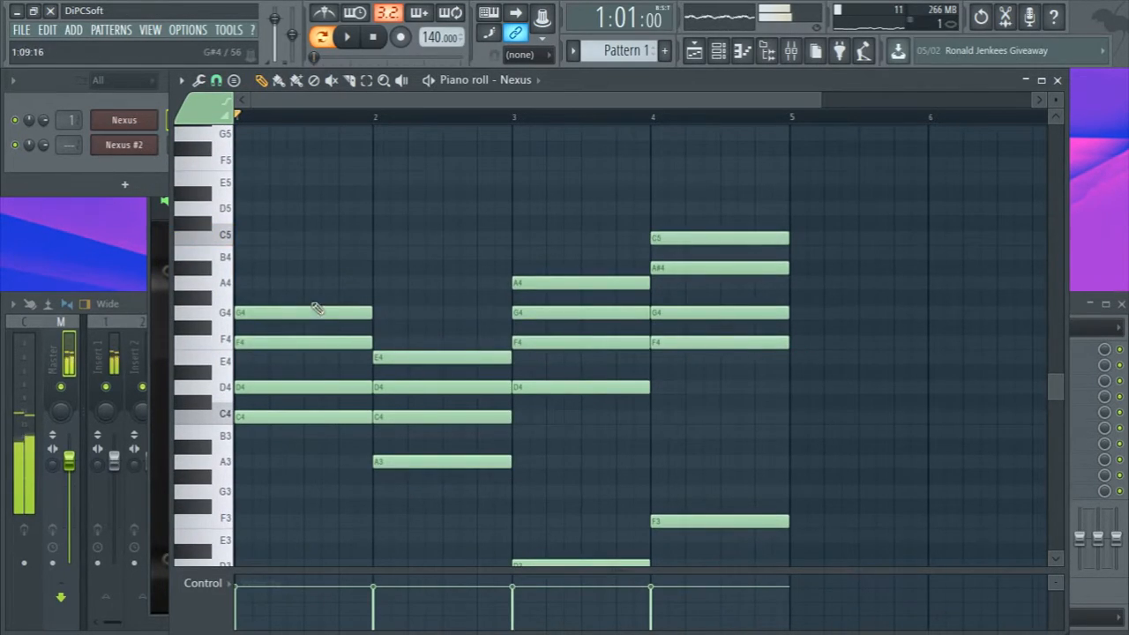
Try shortening the top G4 in bar 1, and delete the added top notes from all four bars
left_click_drag(370, 313, 309, 311)
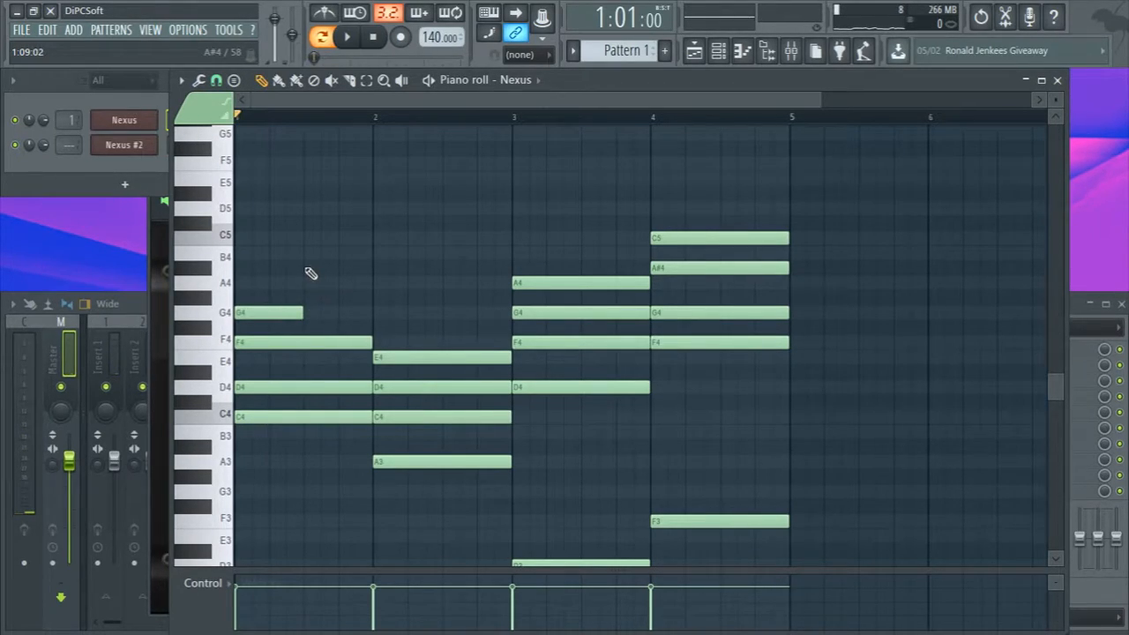
right_click(457, 355)
right_click(570, 280)
right_click(660, 239)
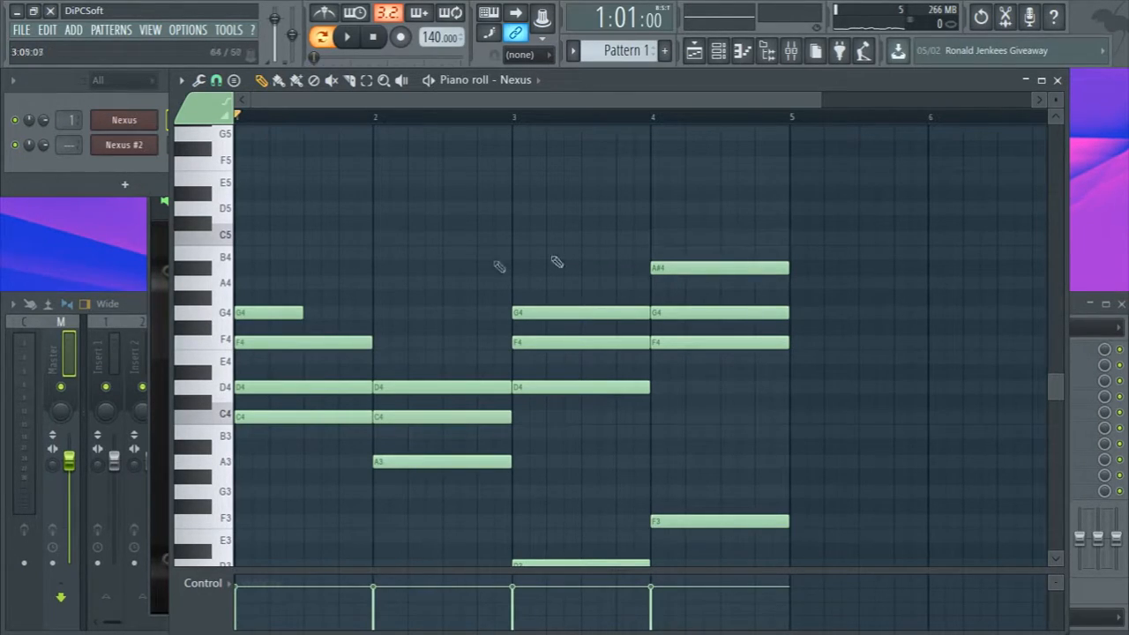
left_click_drag(300, 312, 358, 314)
right_click(351, 315)
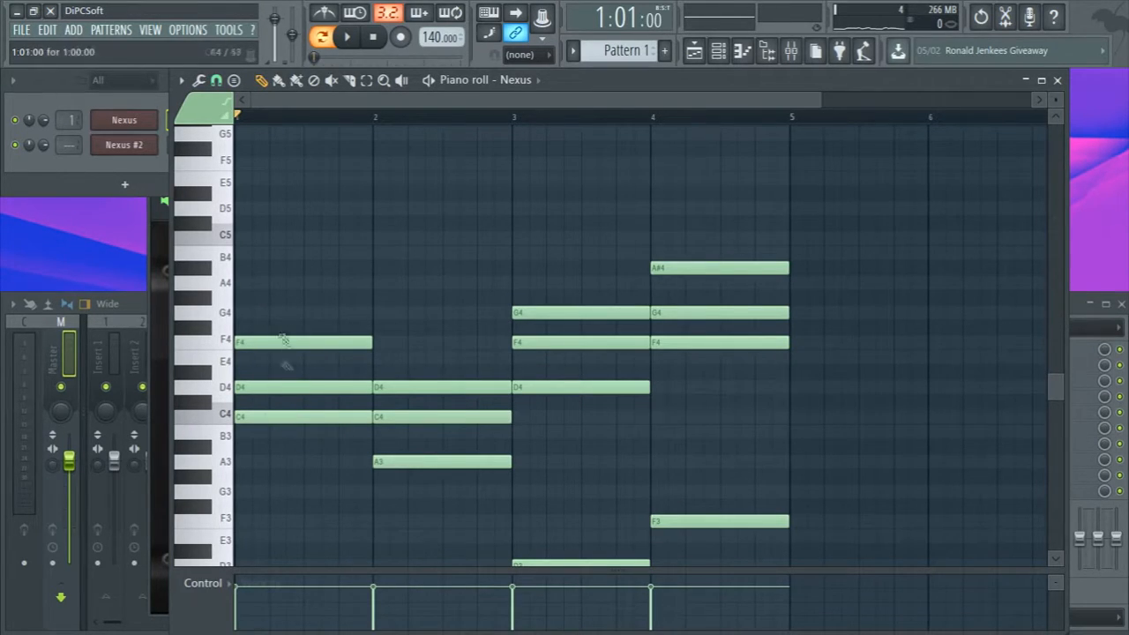
Add half-bar melody notes G4 and A#4 in sequence above the bar 1 chord
left_click(263, 313)
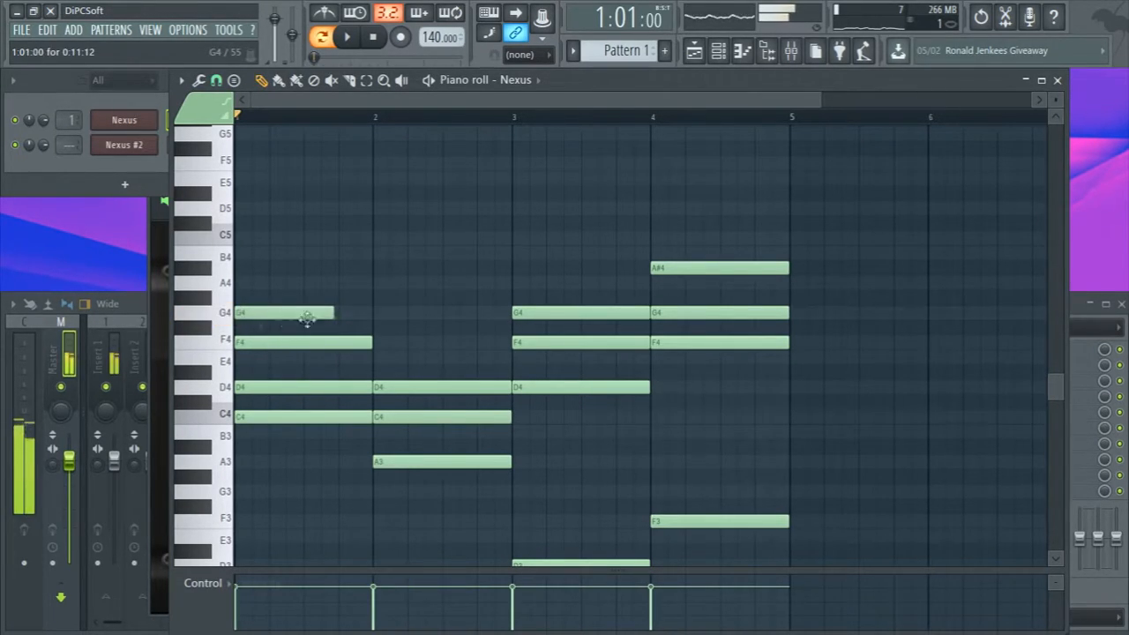
mouse_move(335, 313)
left_mouse_down()
mouse_move(370, 314)
mouse_move(305, 323)
left_mouse_up()
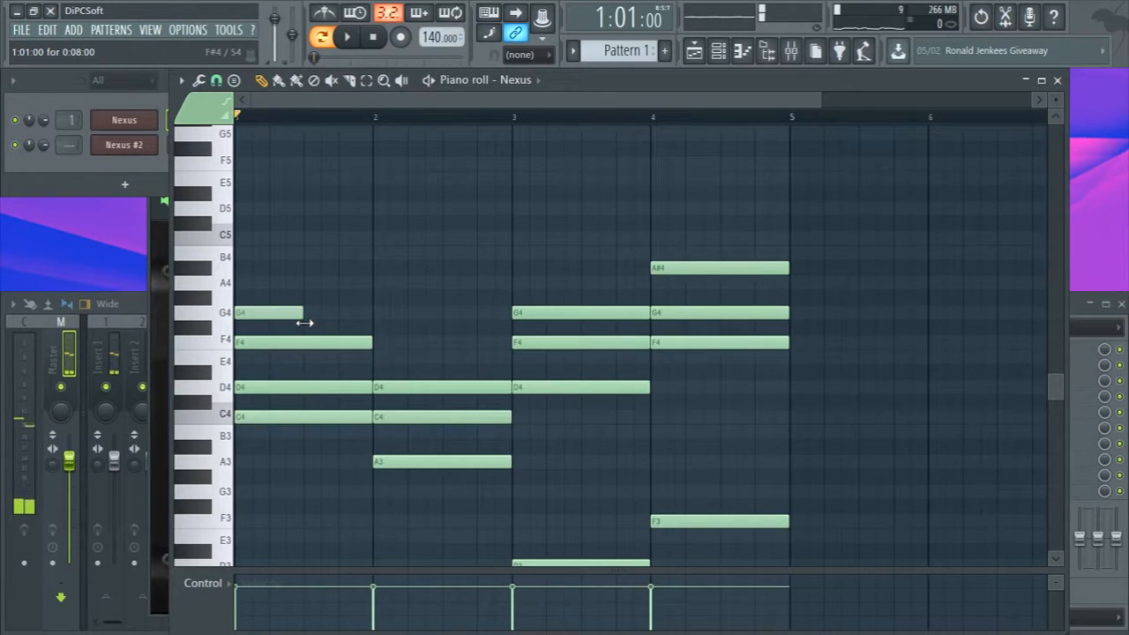
left_click_drag(310, 291, 305, 268)
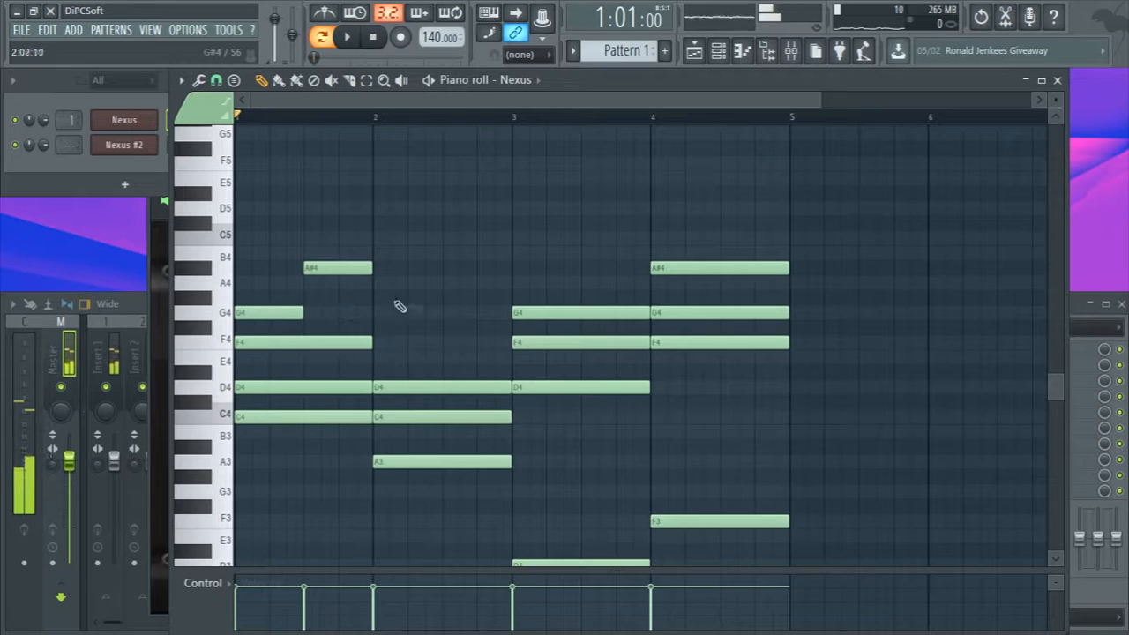
Add half-bar melody notes E4 and G4 in bar 2, A4 and C5 in bar 3, and C5 and D#5 in bar 4
left_click(386, 357)
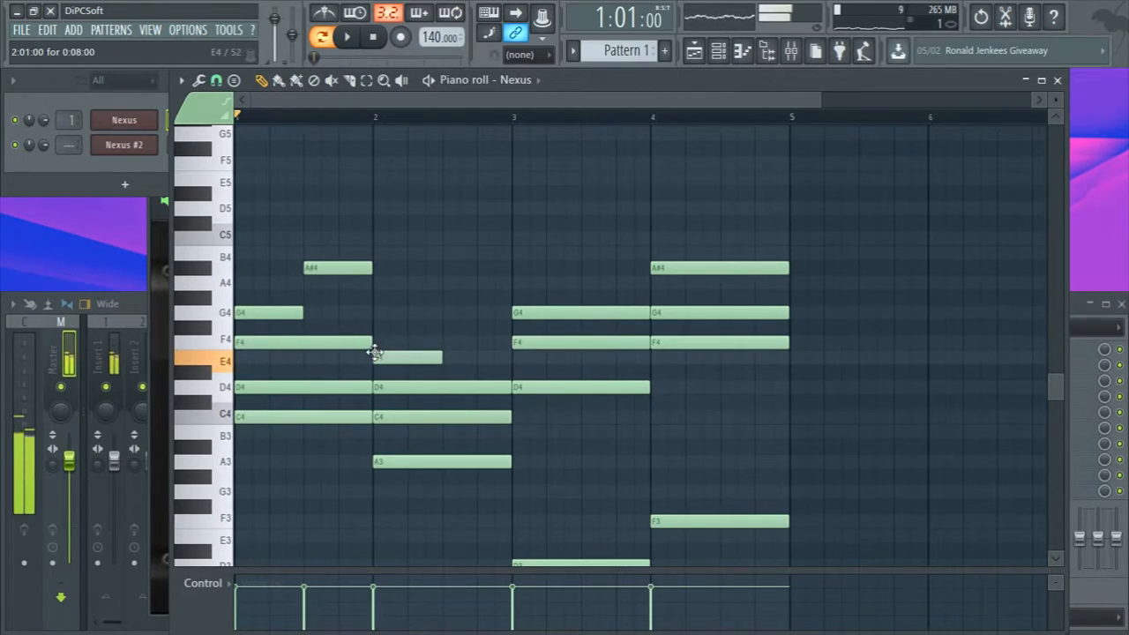
left_click(450, 314)
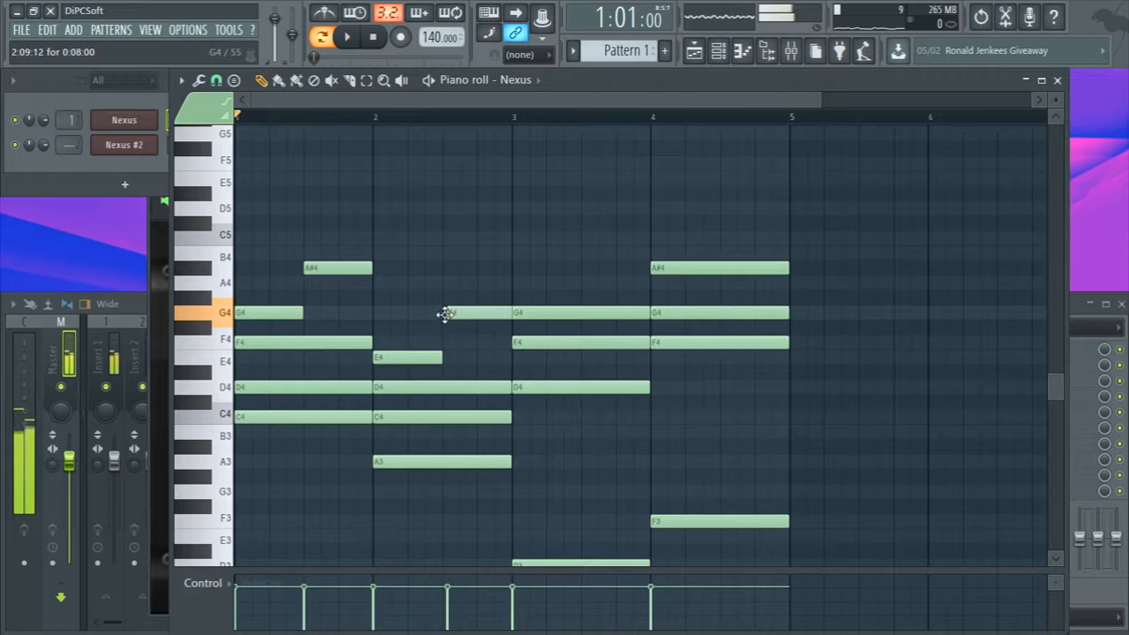
left_click(515, 283)
left_click_drag(584, 251, 580, 234)
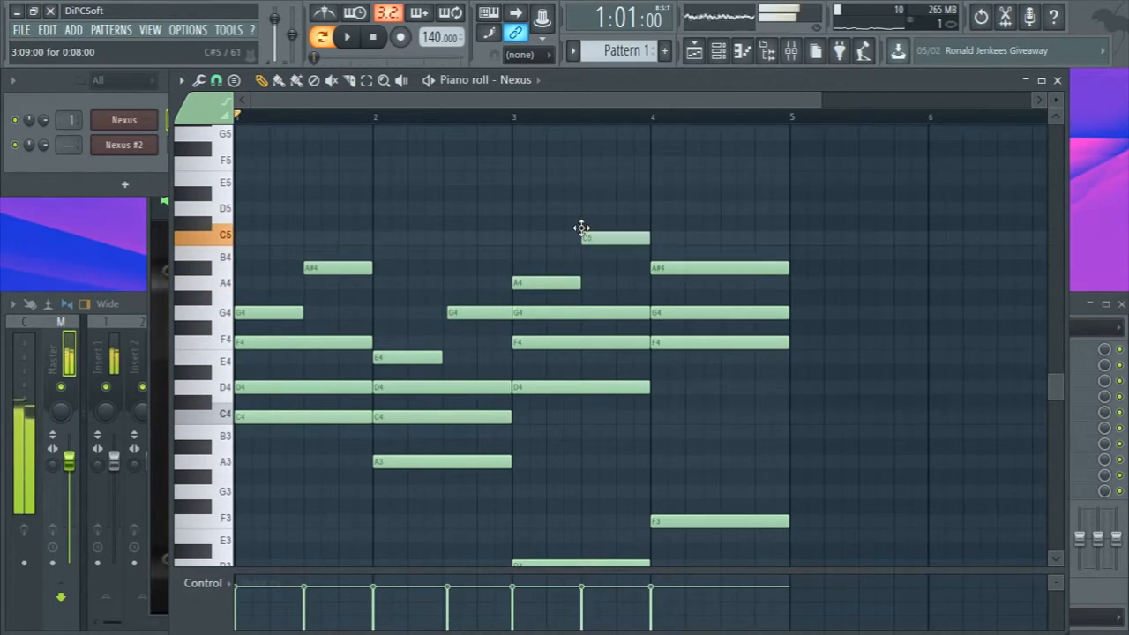
left_click(655, 239)
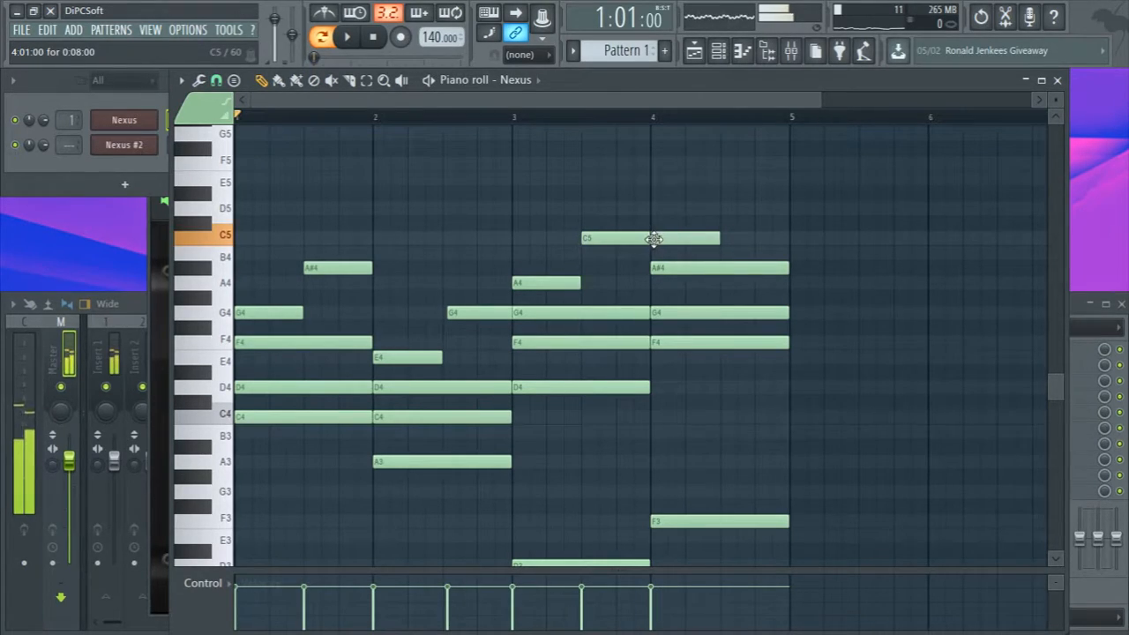
left_click(721, 193)
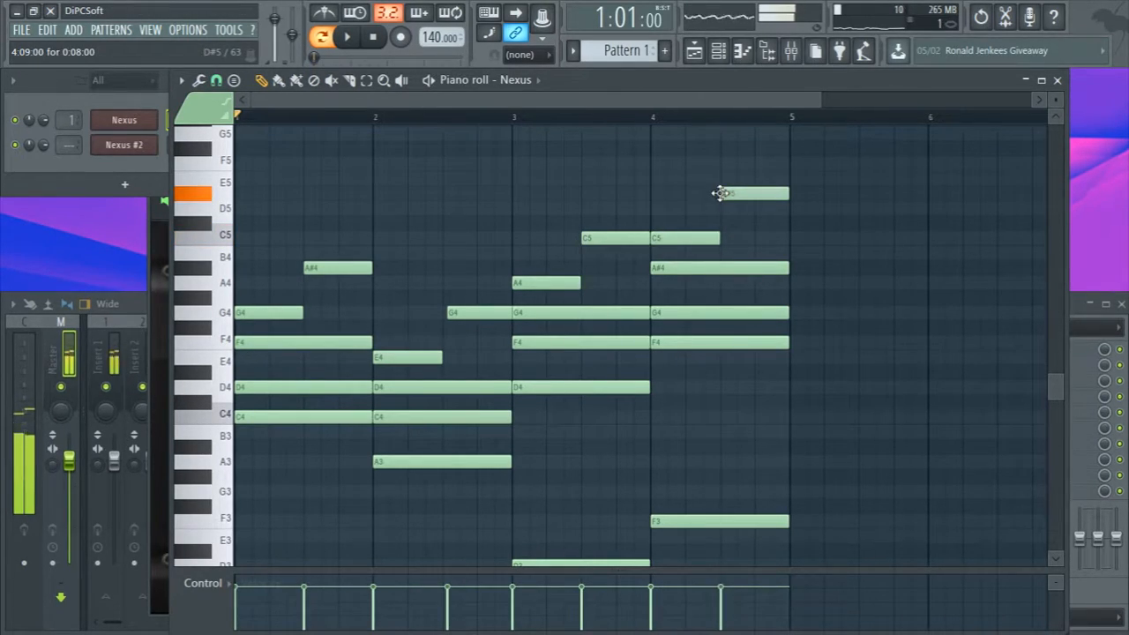
Play back the melody and shift the G4 in bar 2 slightly earlier to start right where E4 ends
key("space")
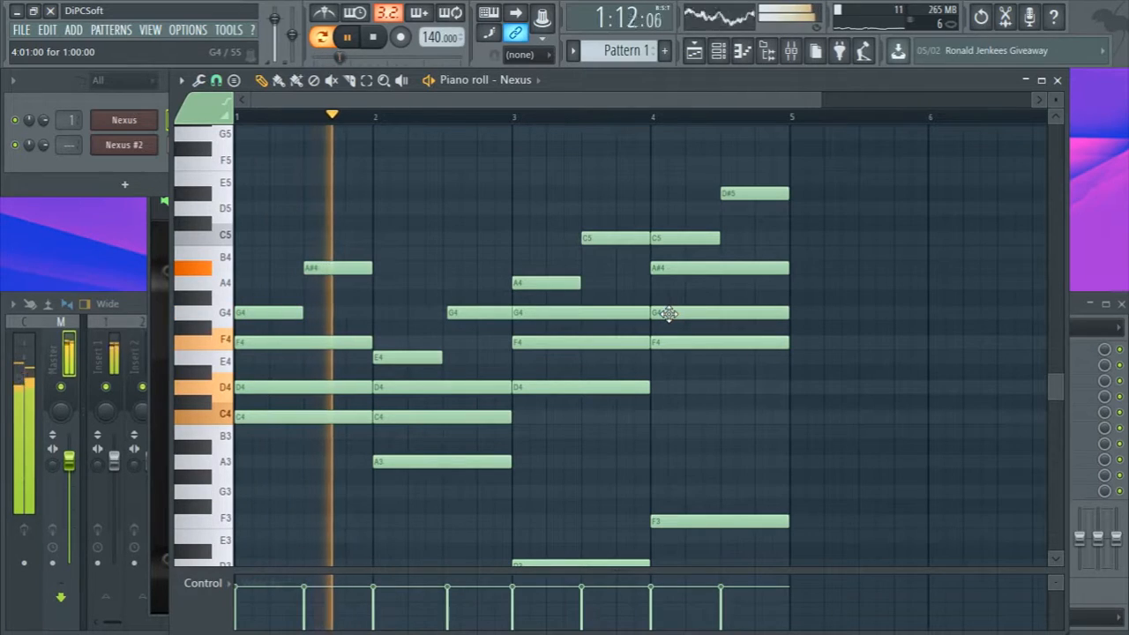
key("space")
left_click_drag(484, 313, 479, 312)
key("space")
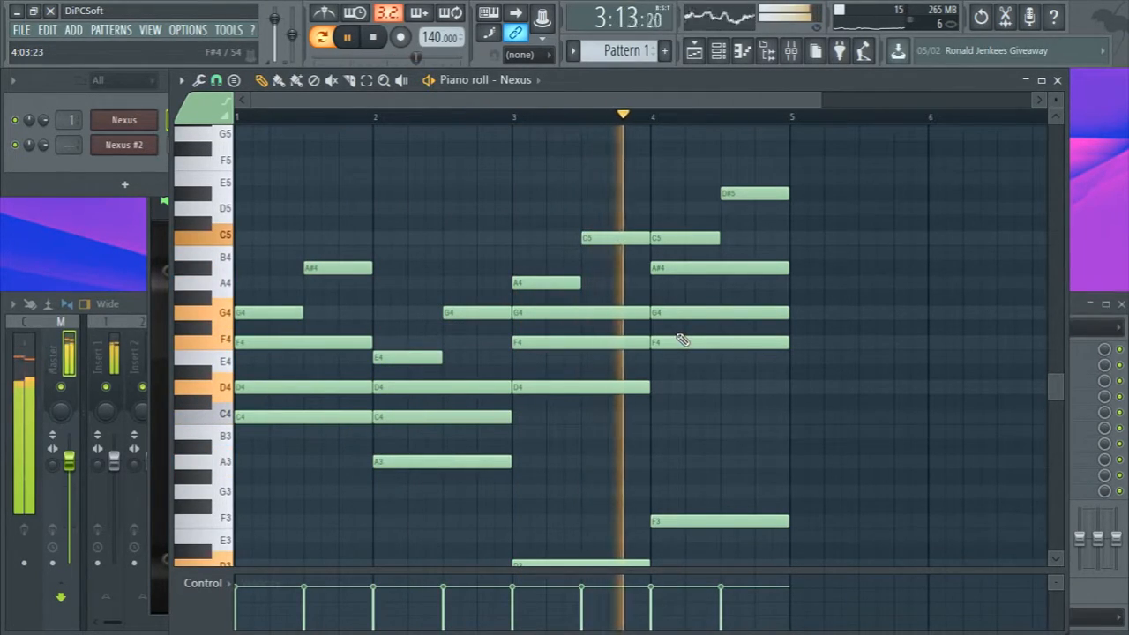
key("space")
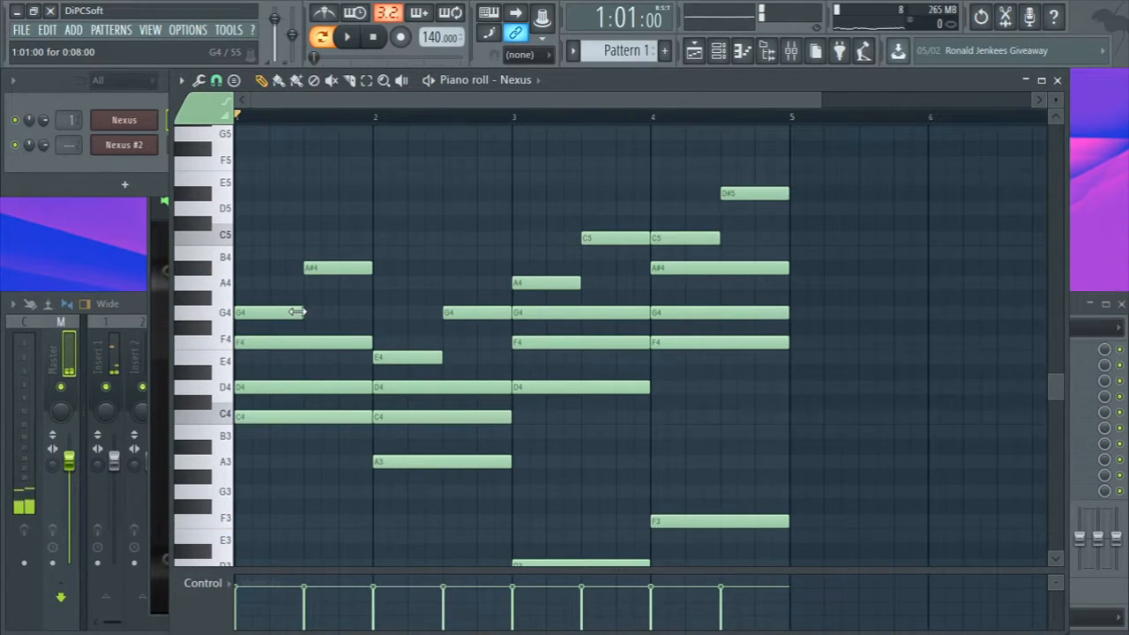
Shorten the melody G4 in bar 1 to a quarter bar and delete all the other melody notes in bars 1 to 4
right_click(313, 269)
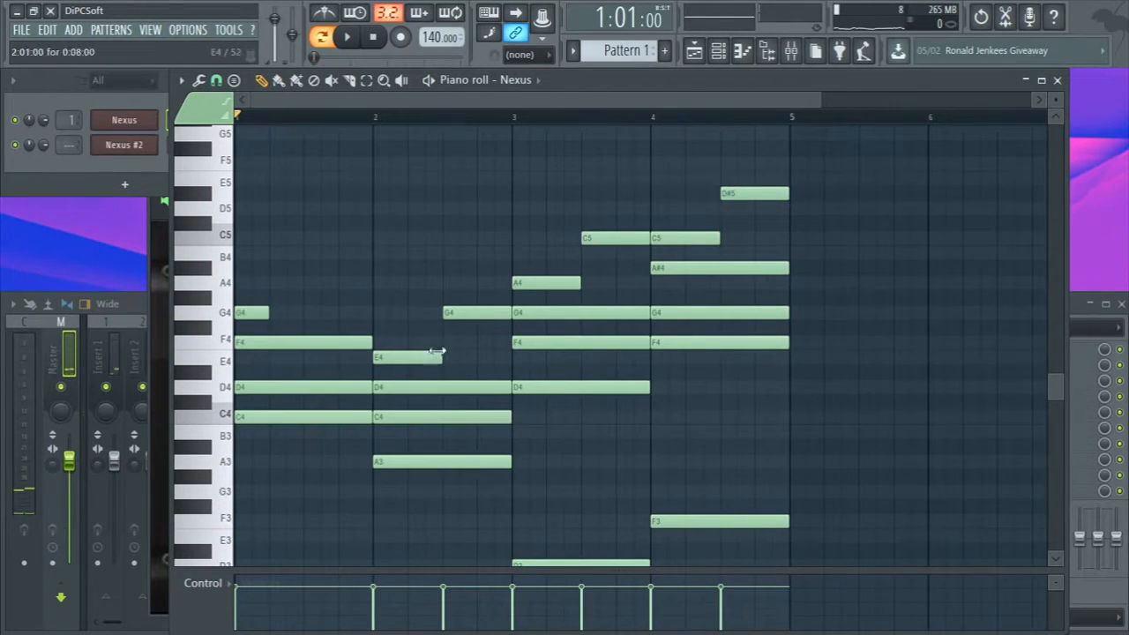
right_click(534, 280)
right_click(414, 355)
right_click(628, 236)
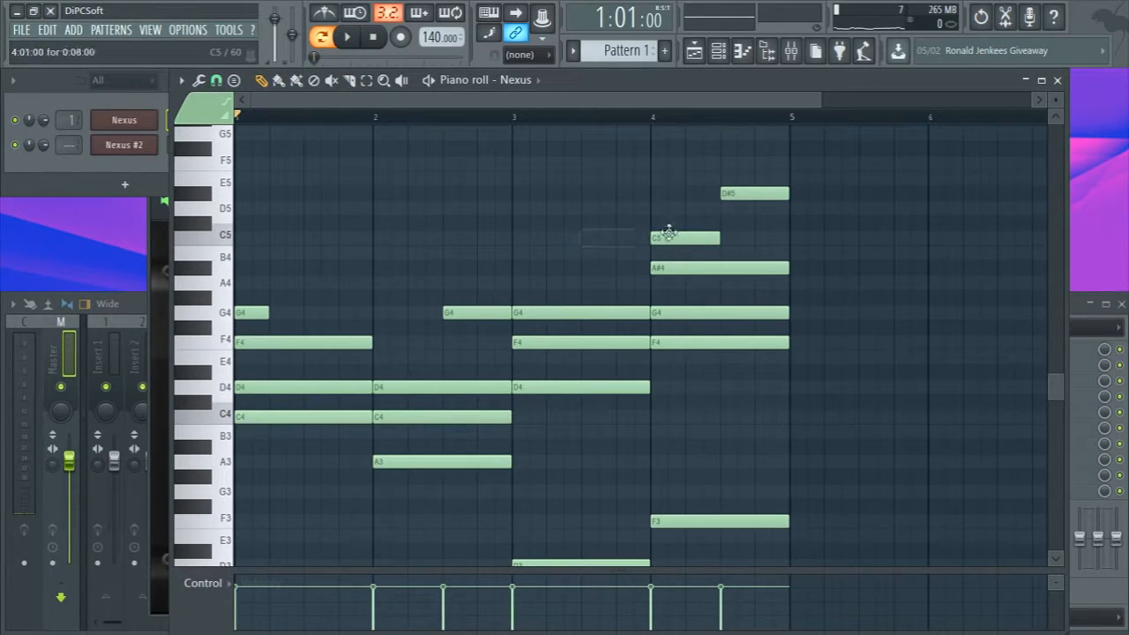
right_click(711, 237)
right_click(752, 195)
right_click(454, 312)
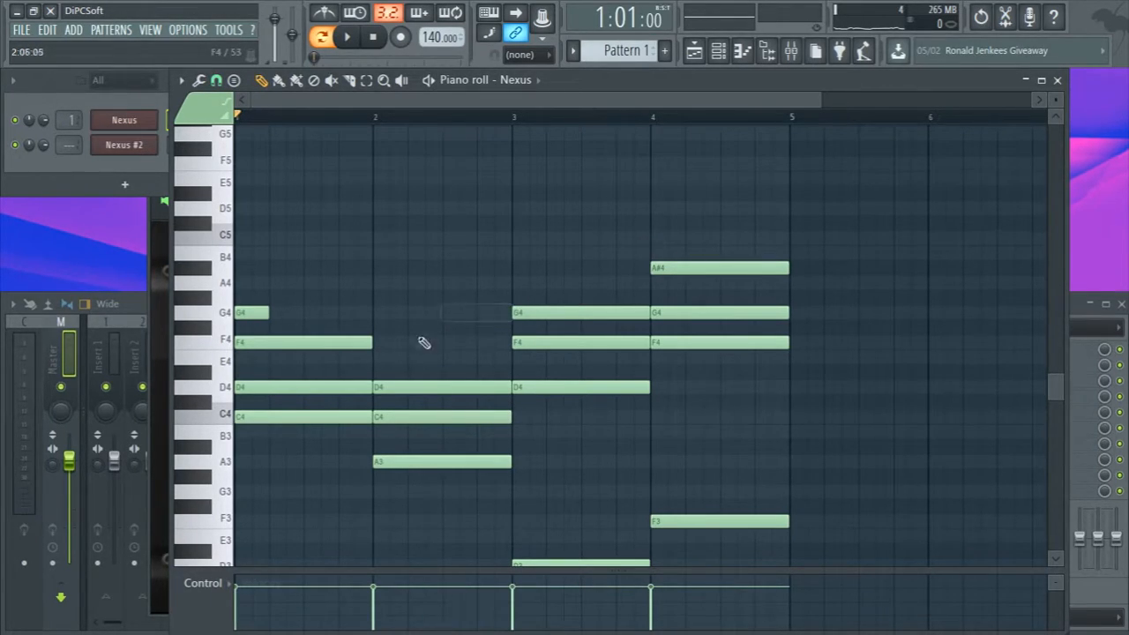
Add quarter-bar melody notes A#4, G#4 and F#4 after the G4 in bar 1 and play the start back
left_click(273, 251)
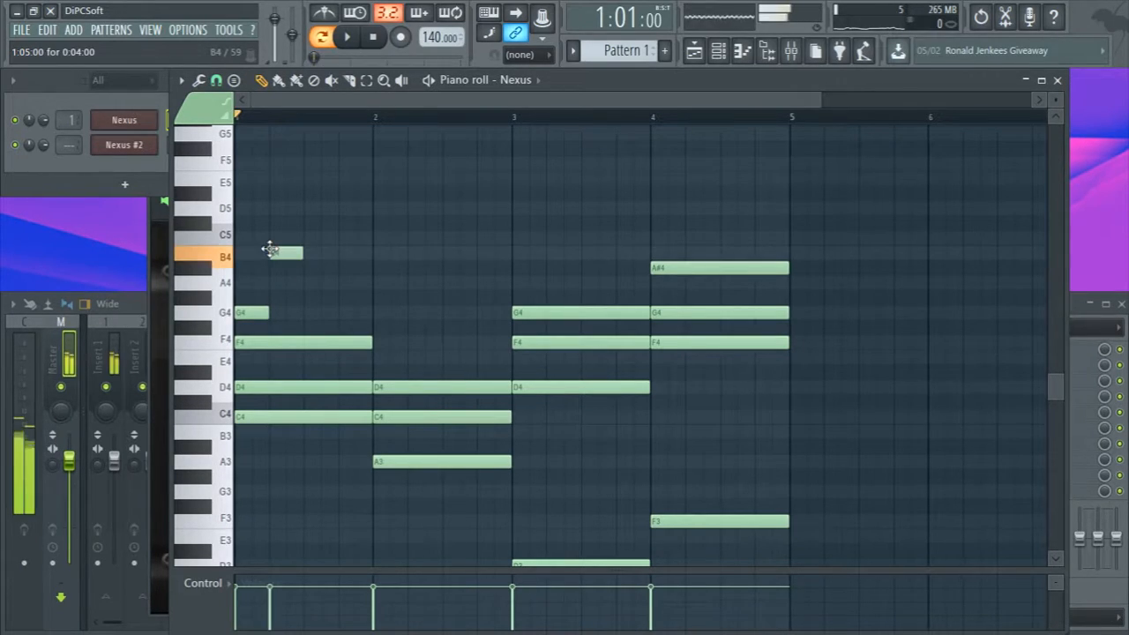
left_click_drag(273, 253, 266, 266)
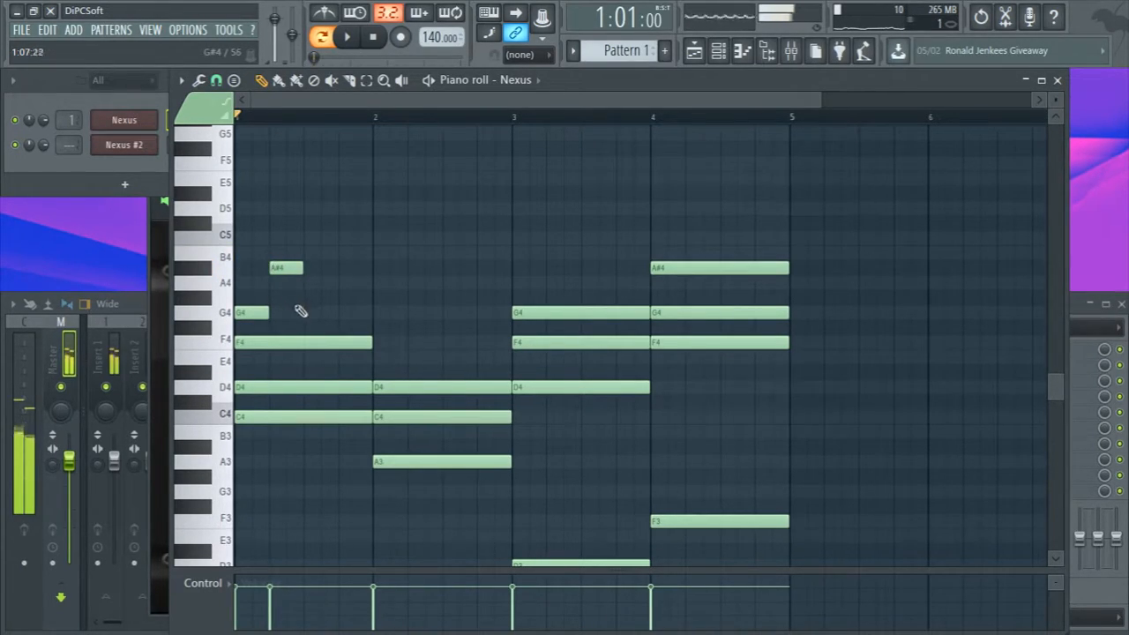
left_click(306, 298)
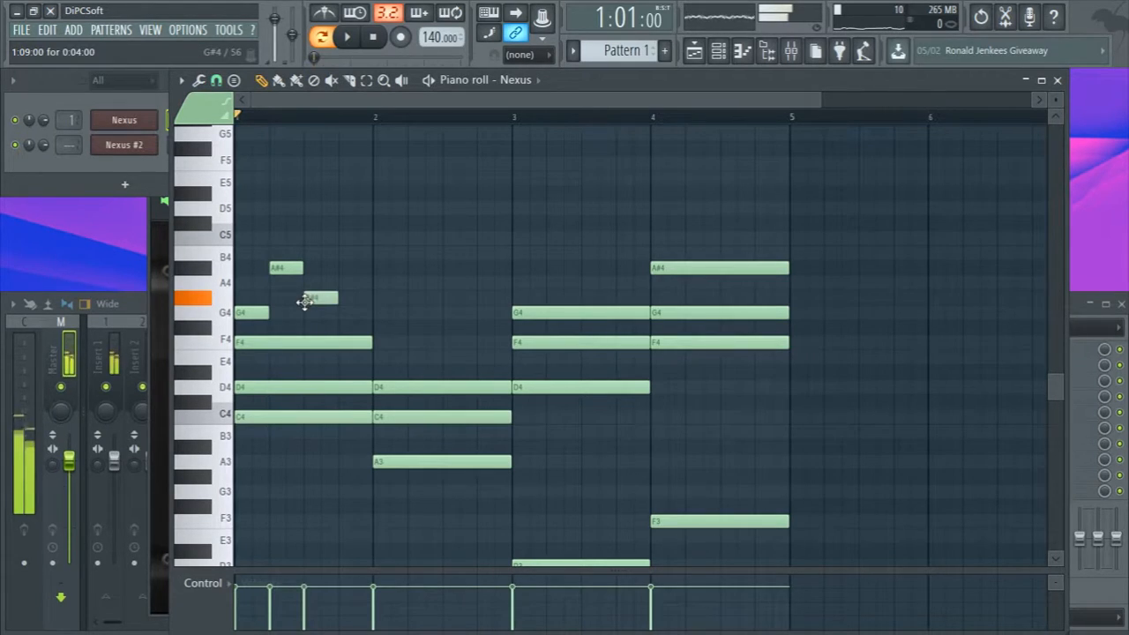
left_click(341, 327)
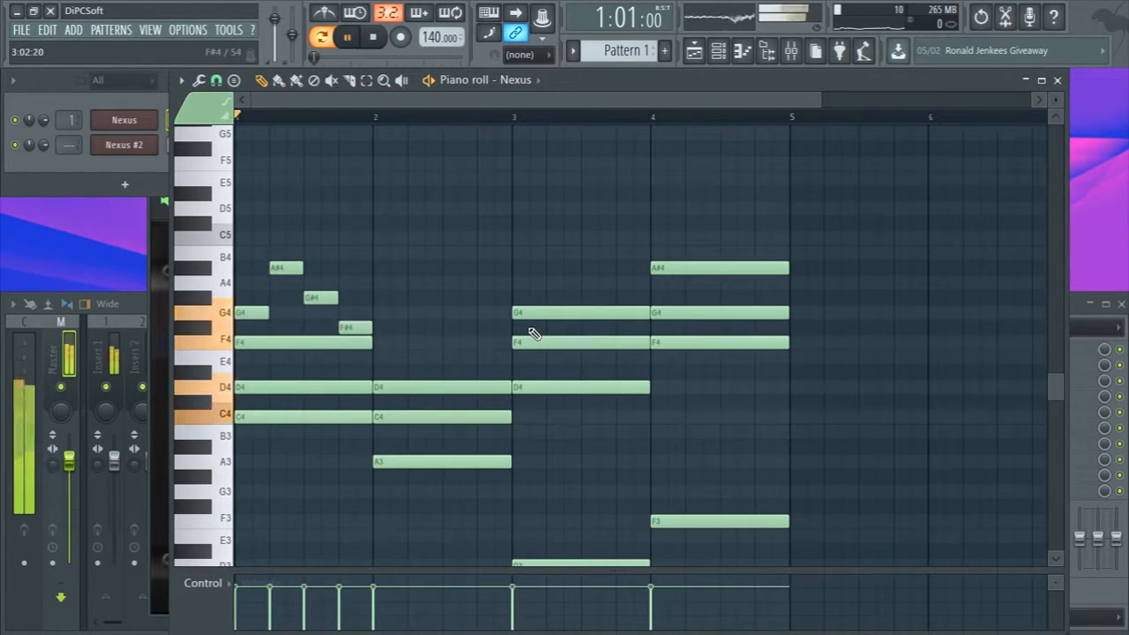
key("space")
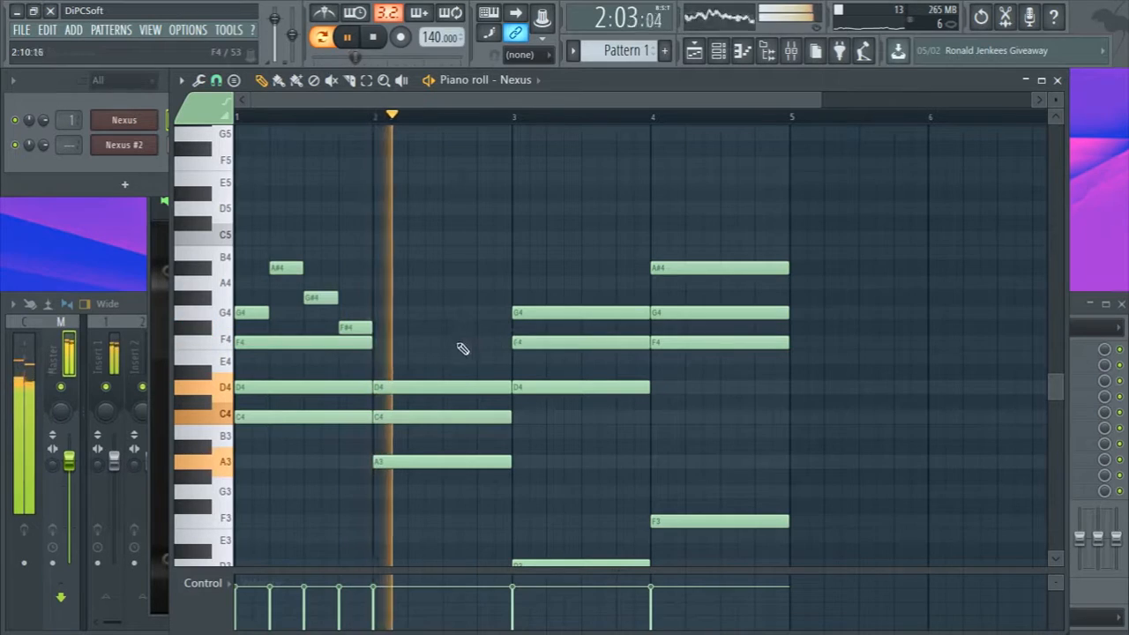
key("space")
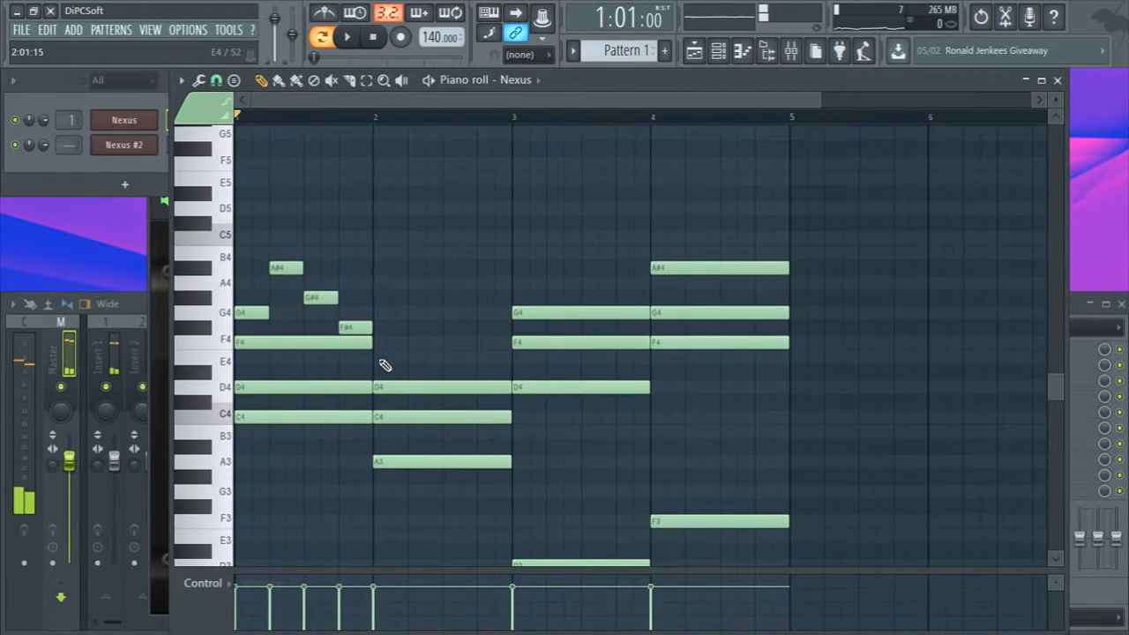
Try a quarter-bar melody E4 at the start of bar 2 and replace it with a quarter-bar G4
left_click(377, 358)
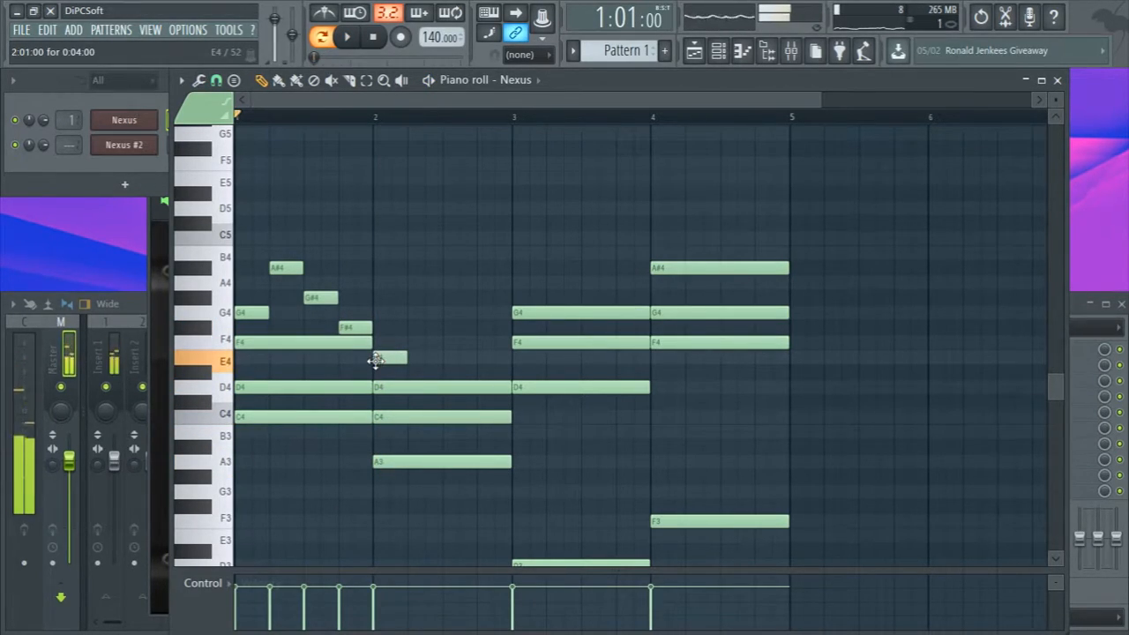
right_click(386, 356)
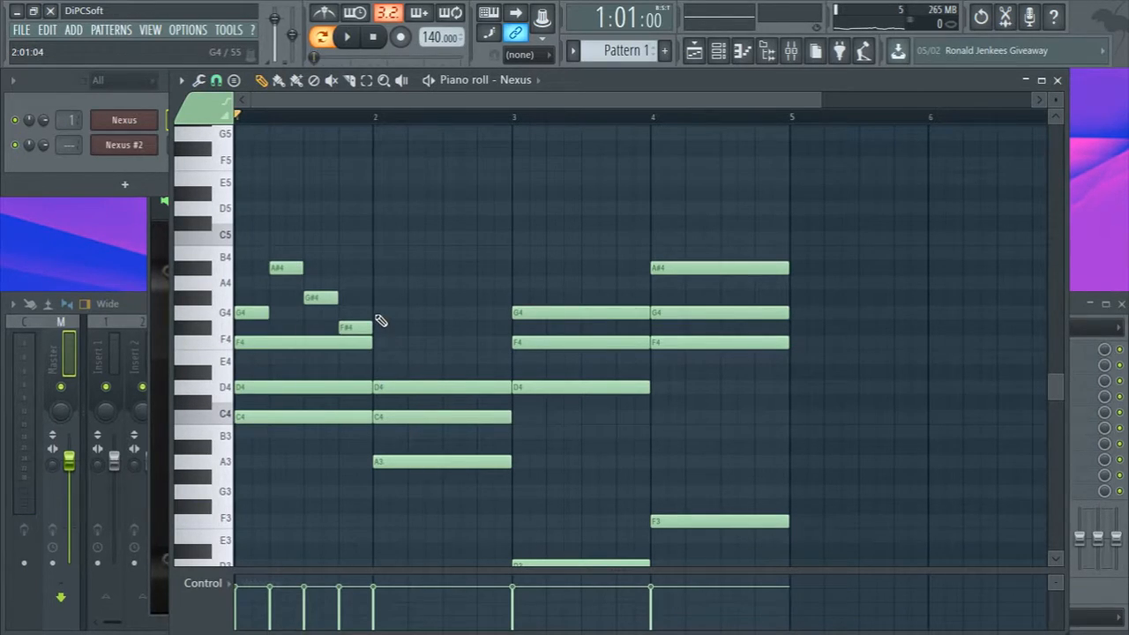
left_click(375, 357)
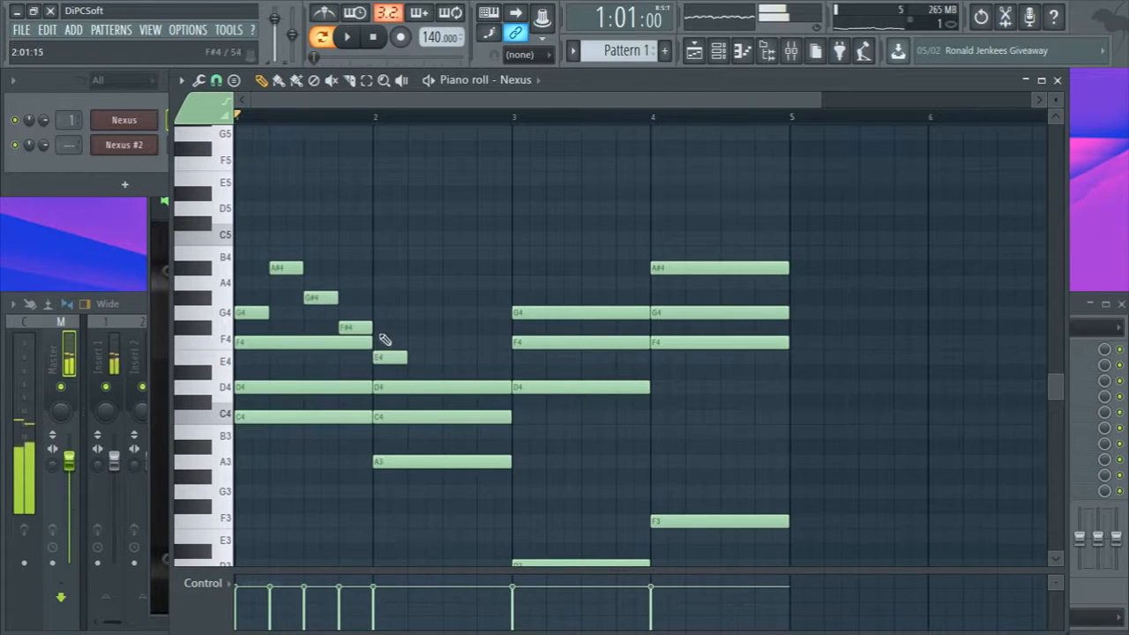
left_click(374, 313)
right_click(389, 357)
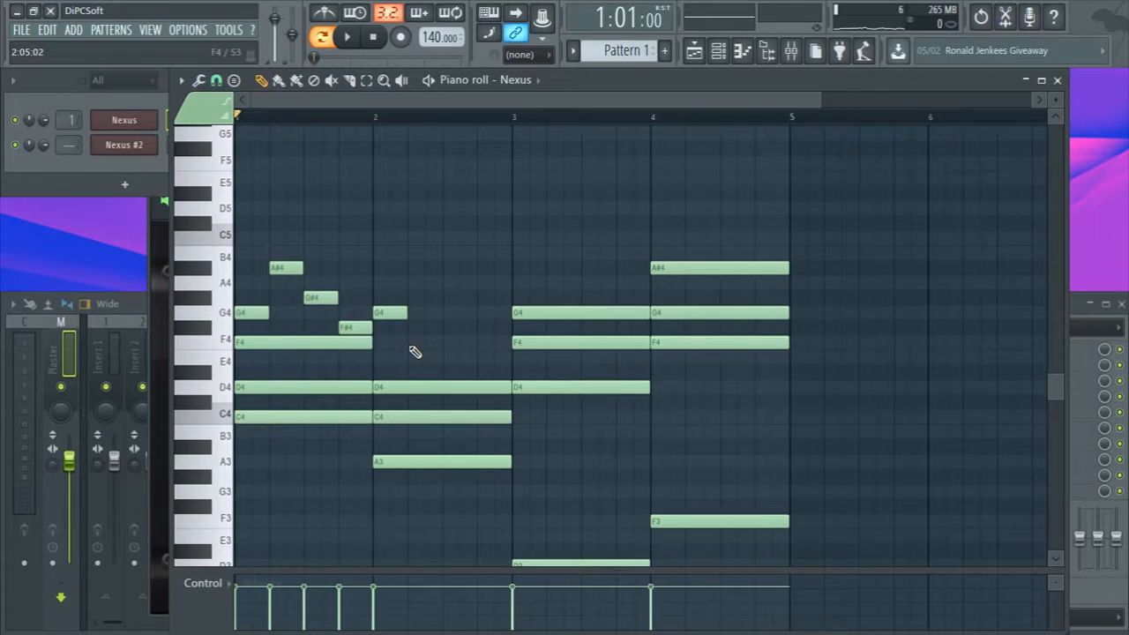
Add quarter-bar melody notes F4, E4 and D#4 after the G4 in bar 2 and play the melody back
left_click(411, 343)
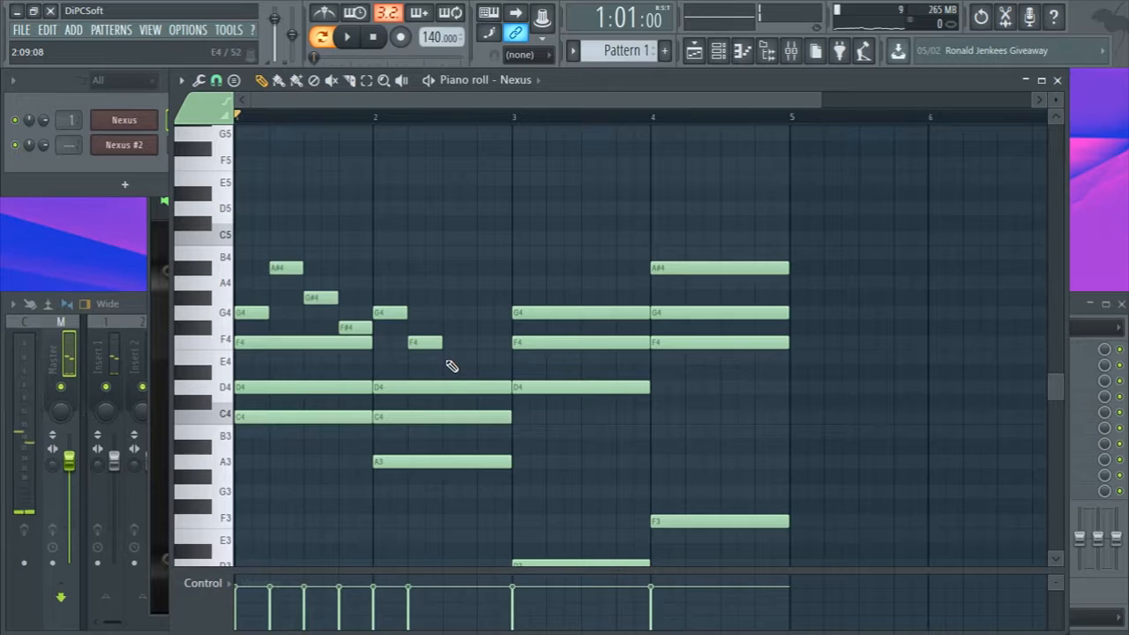
left_click(481, 372)
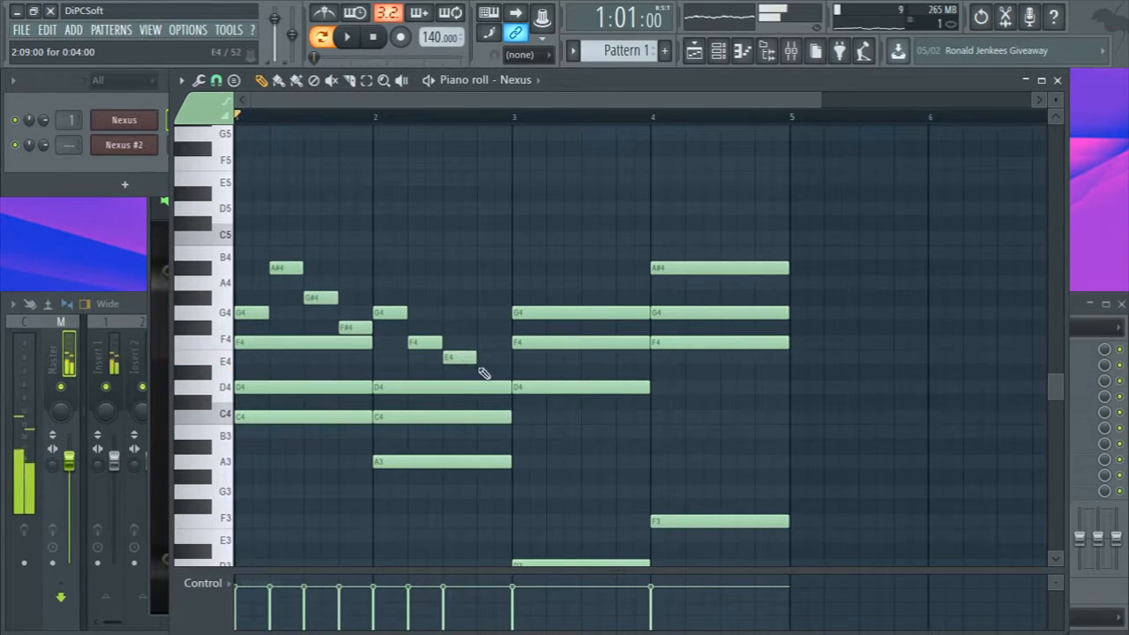
key("space")
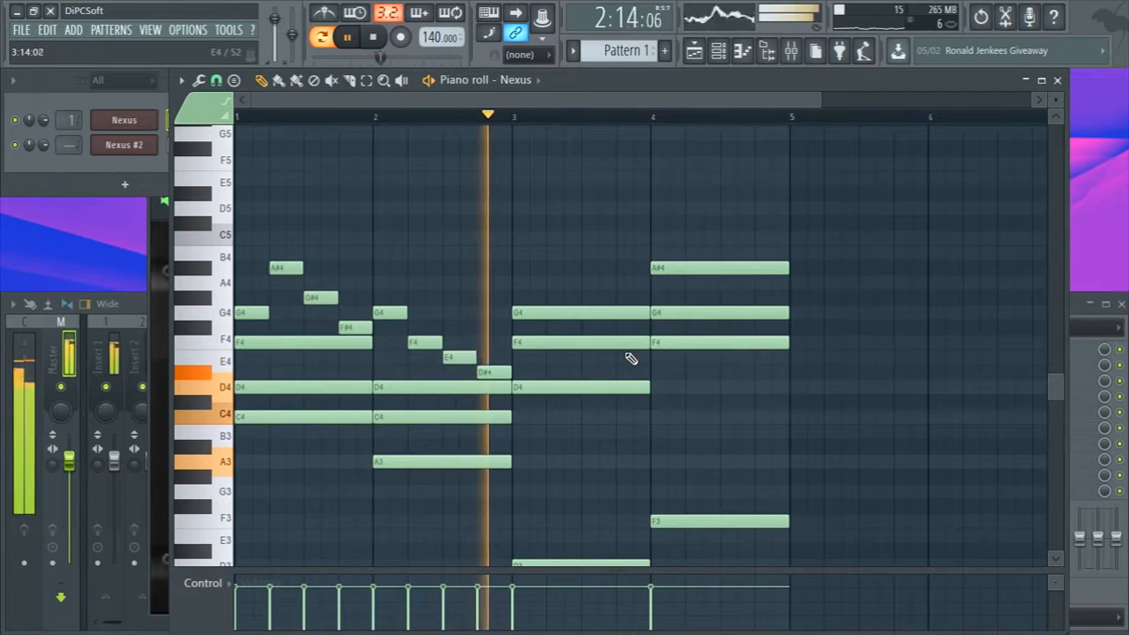
key("space")
Delete all the quarter-bar melody notes in bars 1 and 2, keeping only the chords and bass notes
right_click(490, 374)
right_click(458, 358)
right_click(425, 342)
right_click(391, 312)
right_click(345, 331)
right_click(320, 297)
right_click(252, 312)
right_click(286, 267)
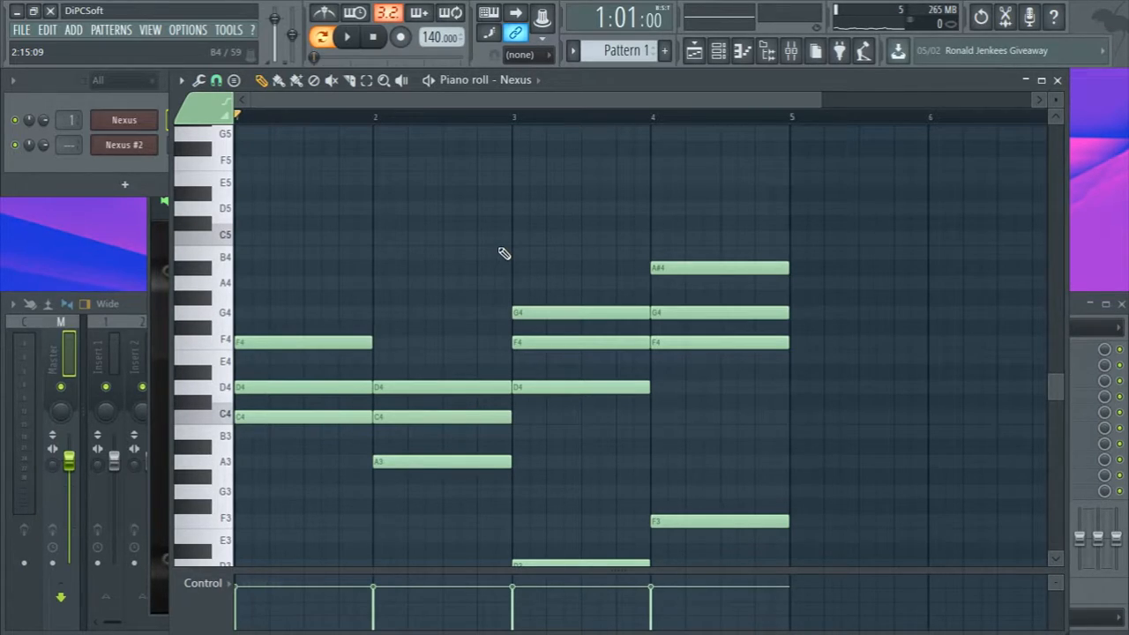
scroll(824, 288, "down", 4)
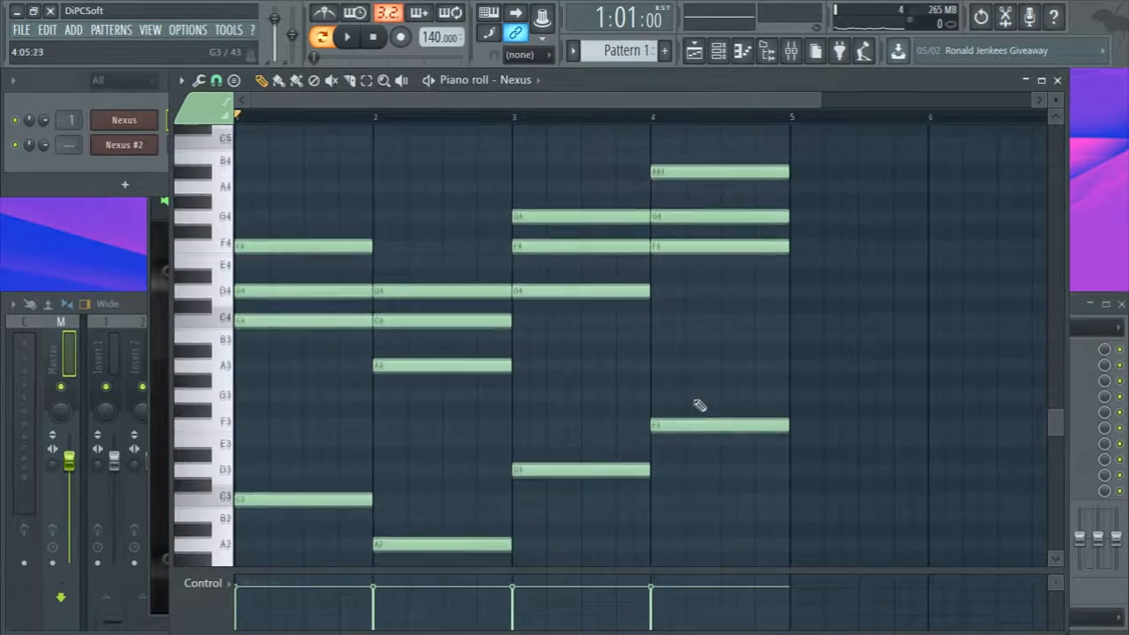
scroll(702, 407, "down", 1)
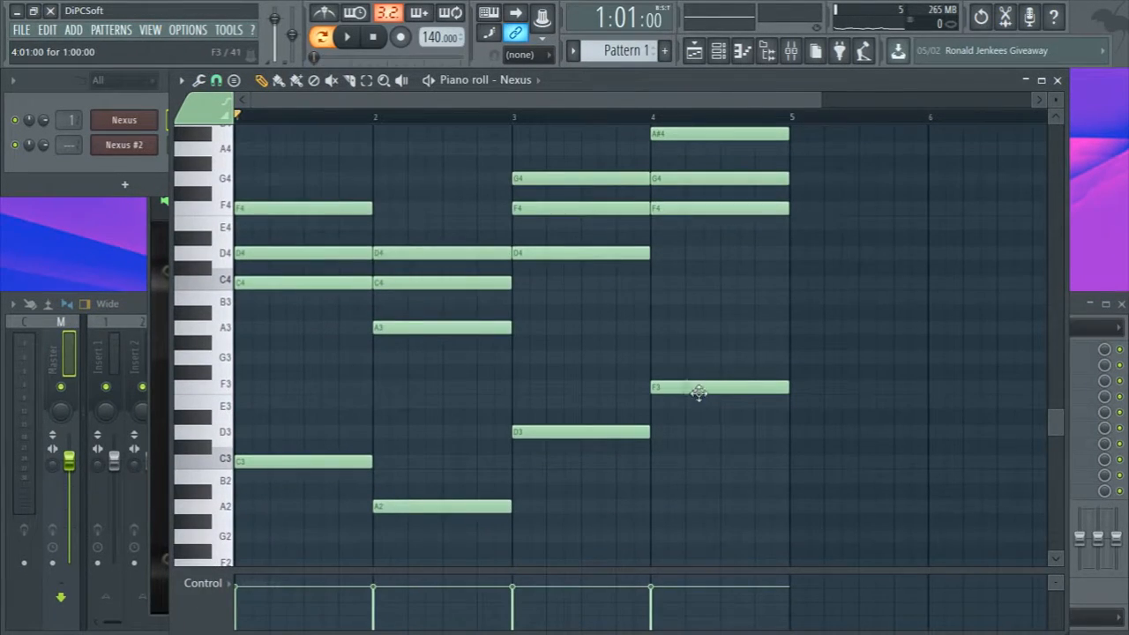
scroll(705, 404, "up", 2)
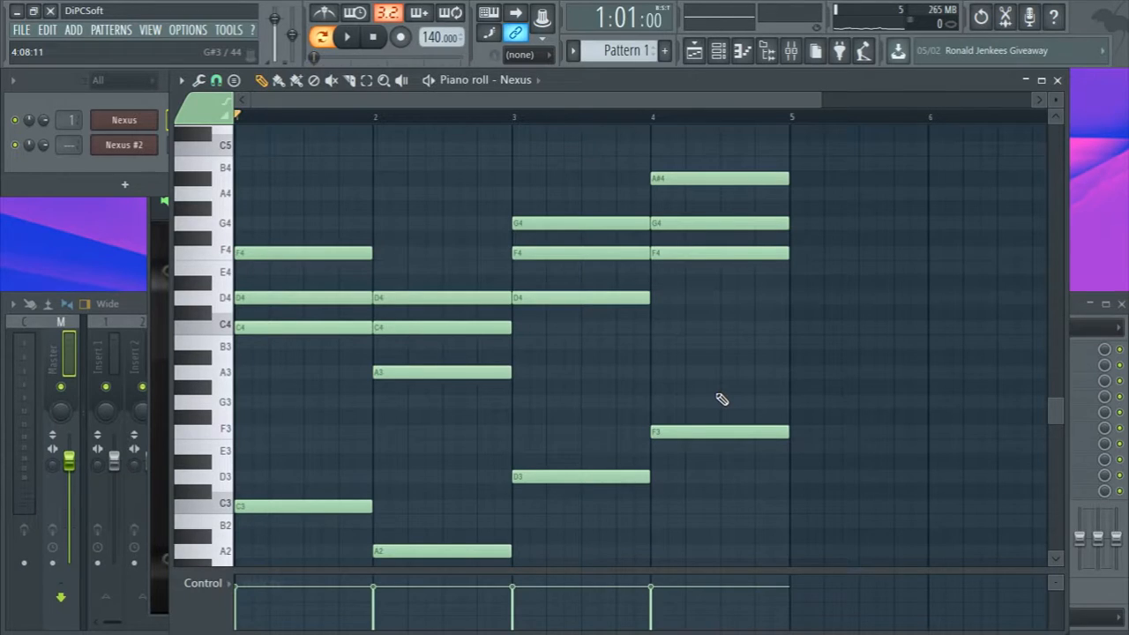